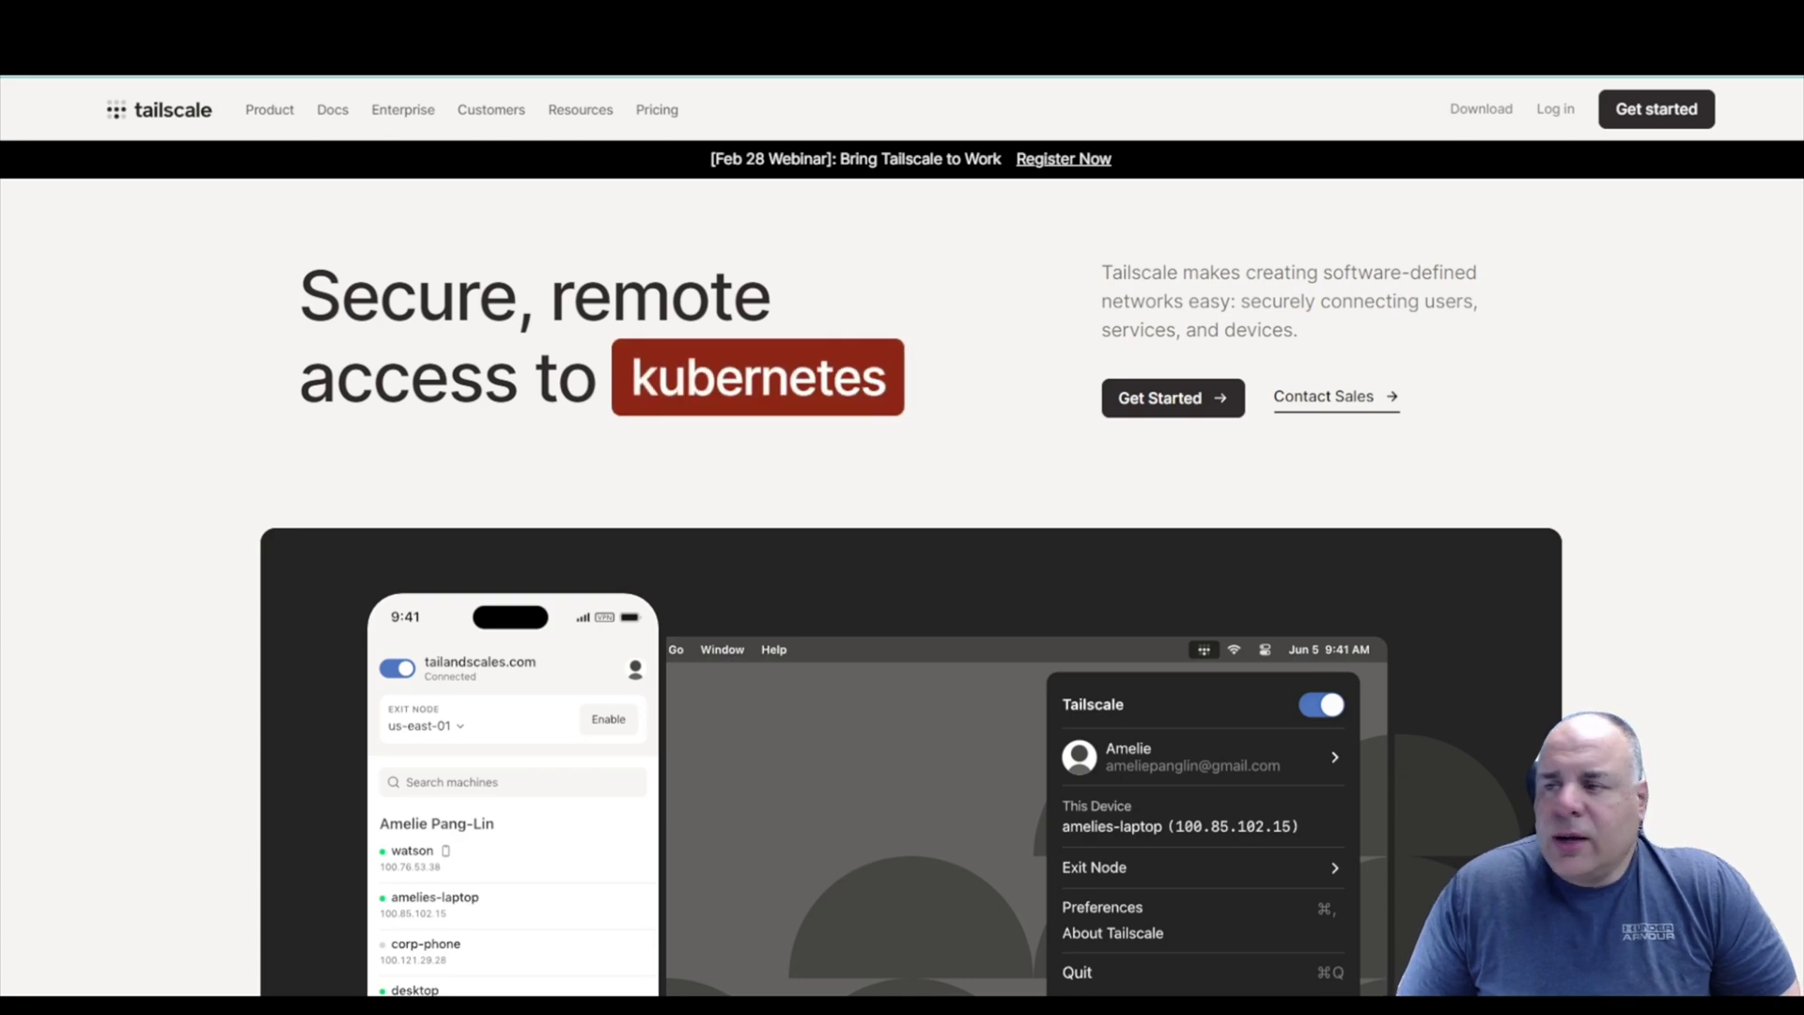
# Sign up for a Tailscale account and bring up the Linux install instructions.
pyautogui.click(1649, 111)
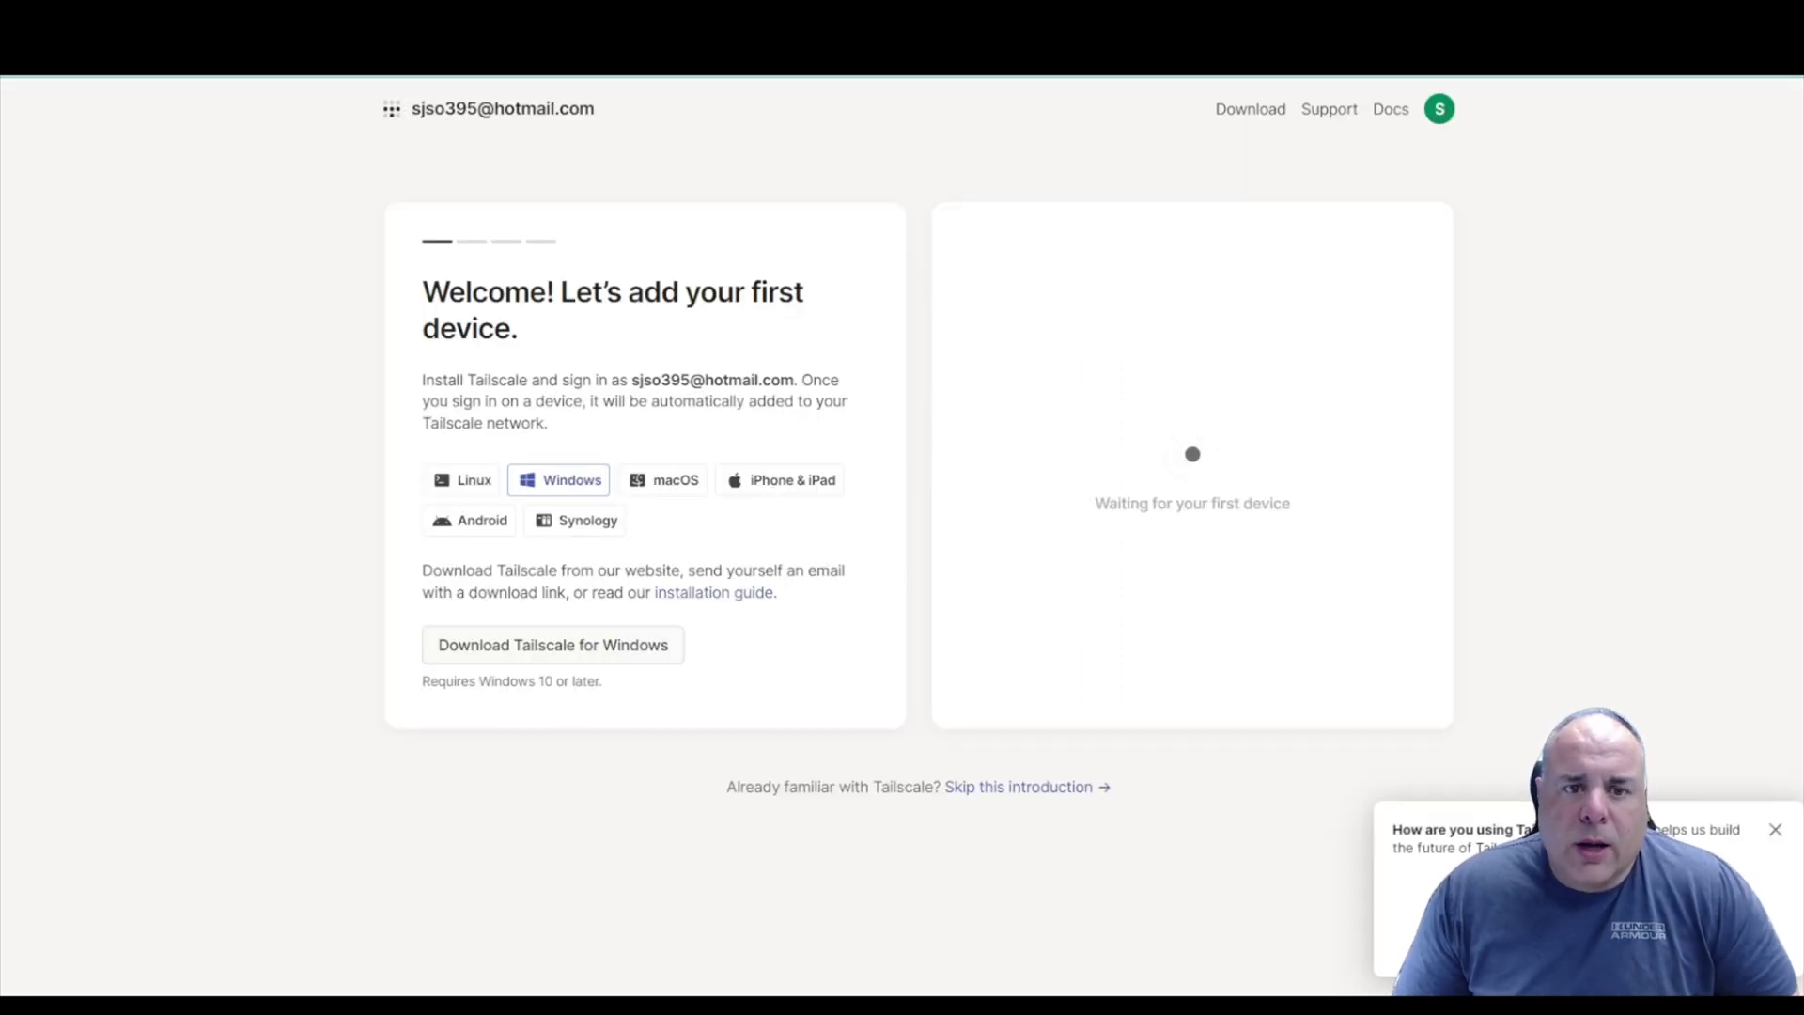
pyautogui.click(477, 120)
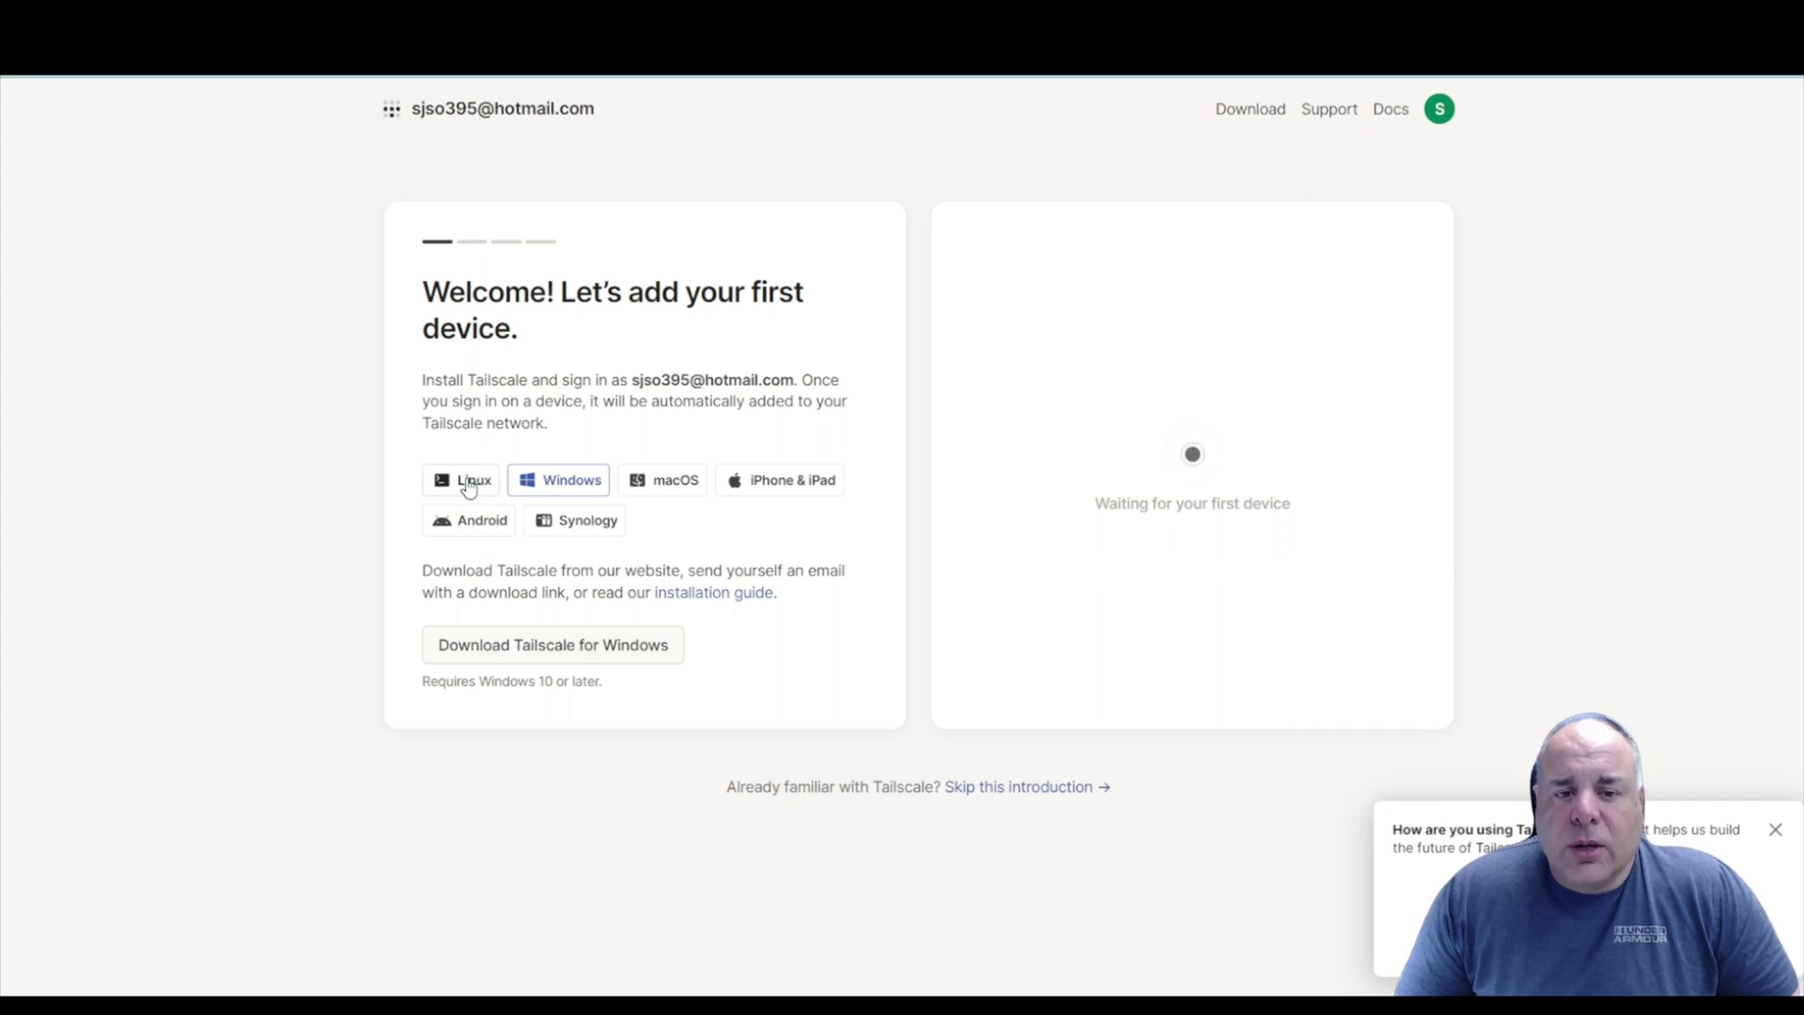
pyautogui.click(467, 485)
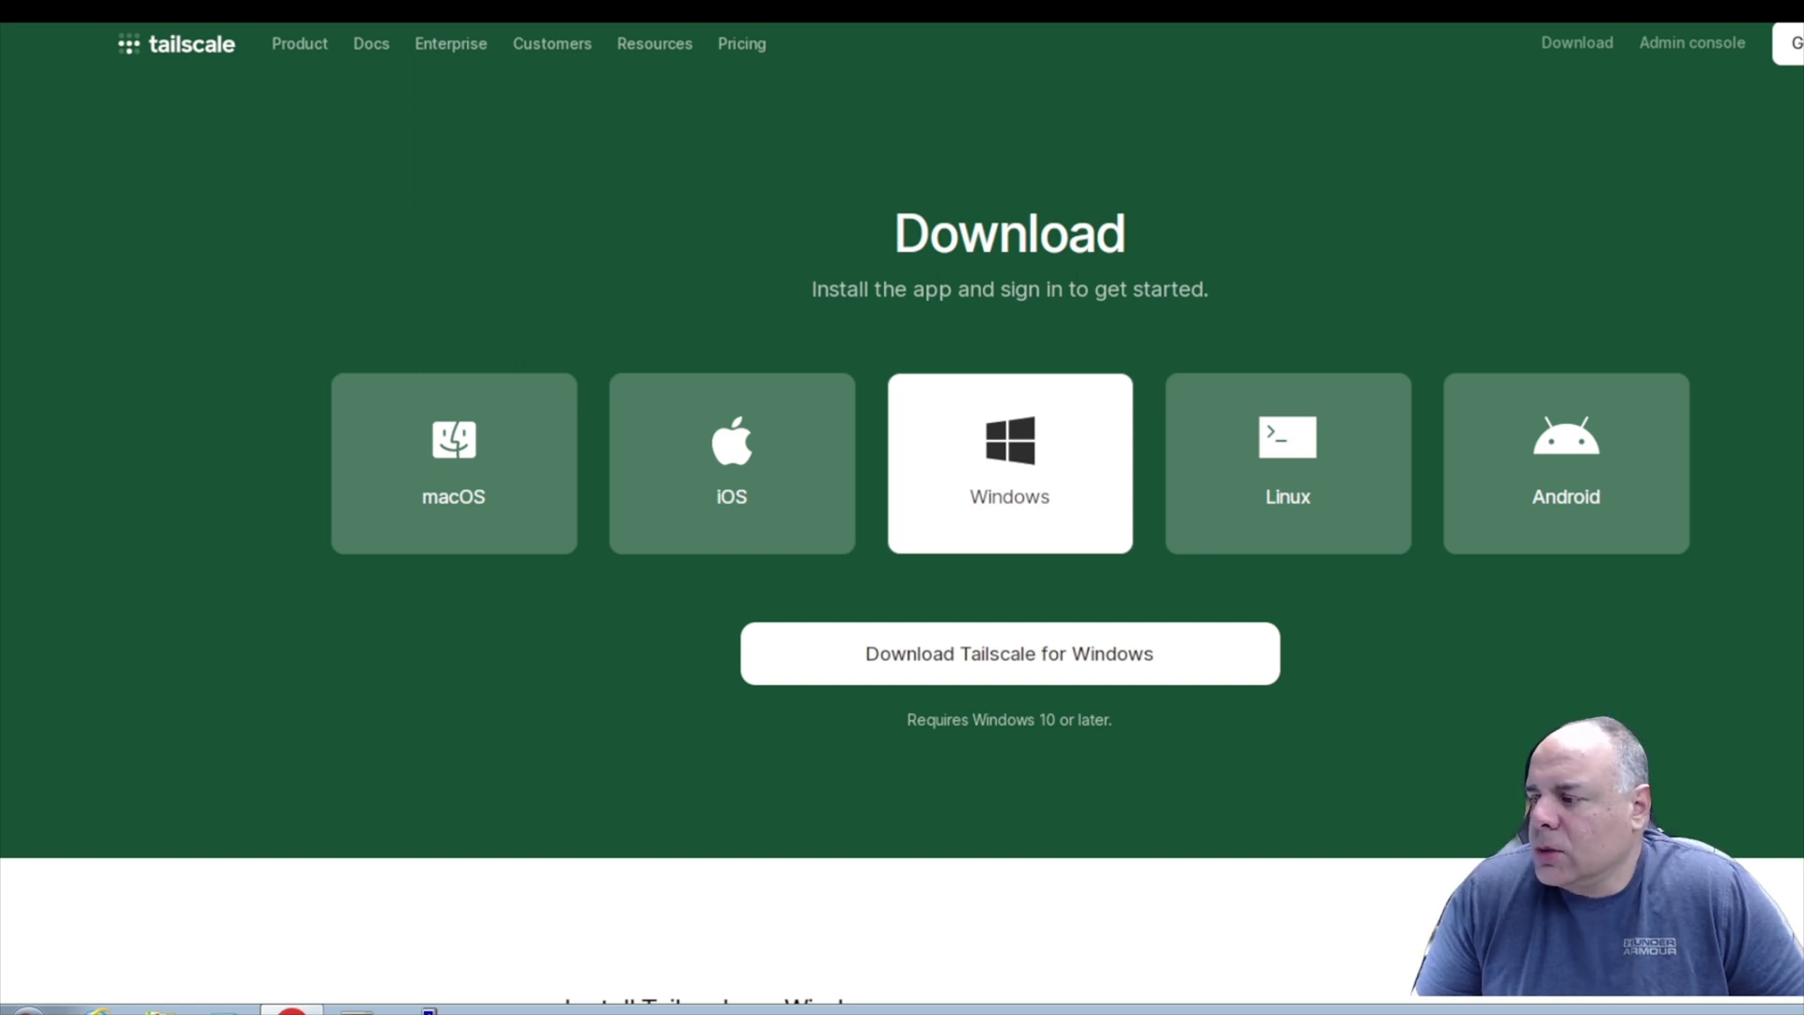
# Download the Tailscale installer for Windows and check the hidden system tray icons.
pyautogui.click(1001, 669)
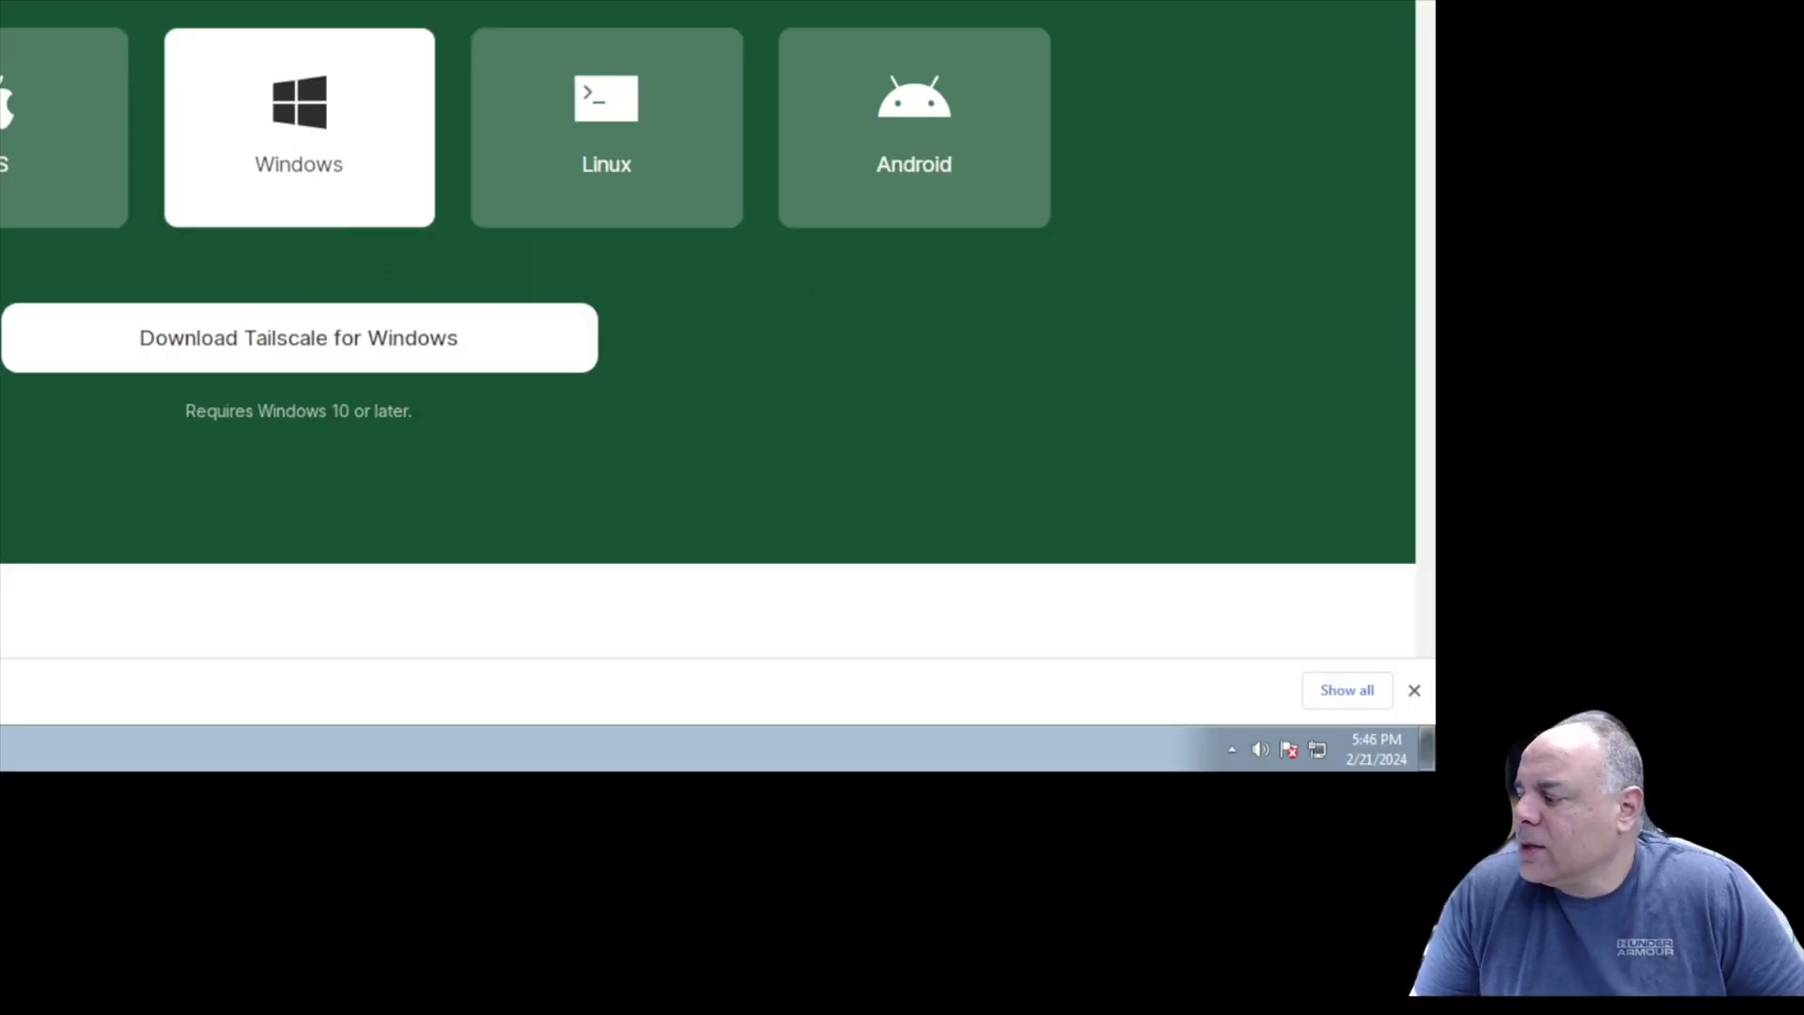
pyautogui.click(1231, 750)
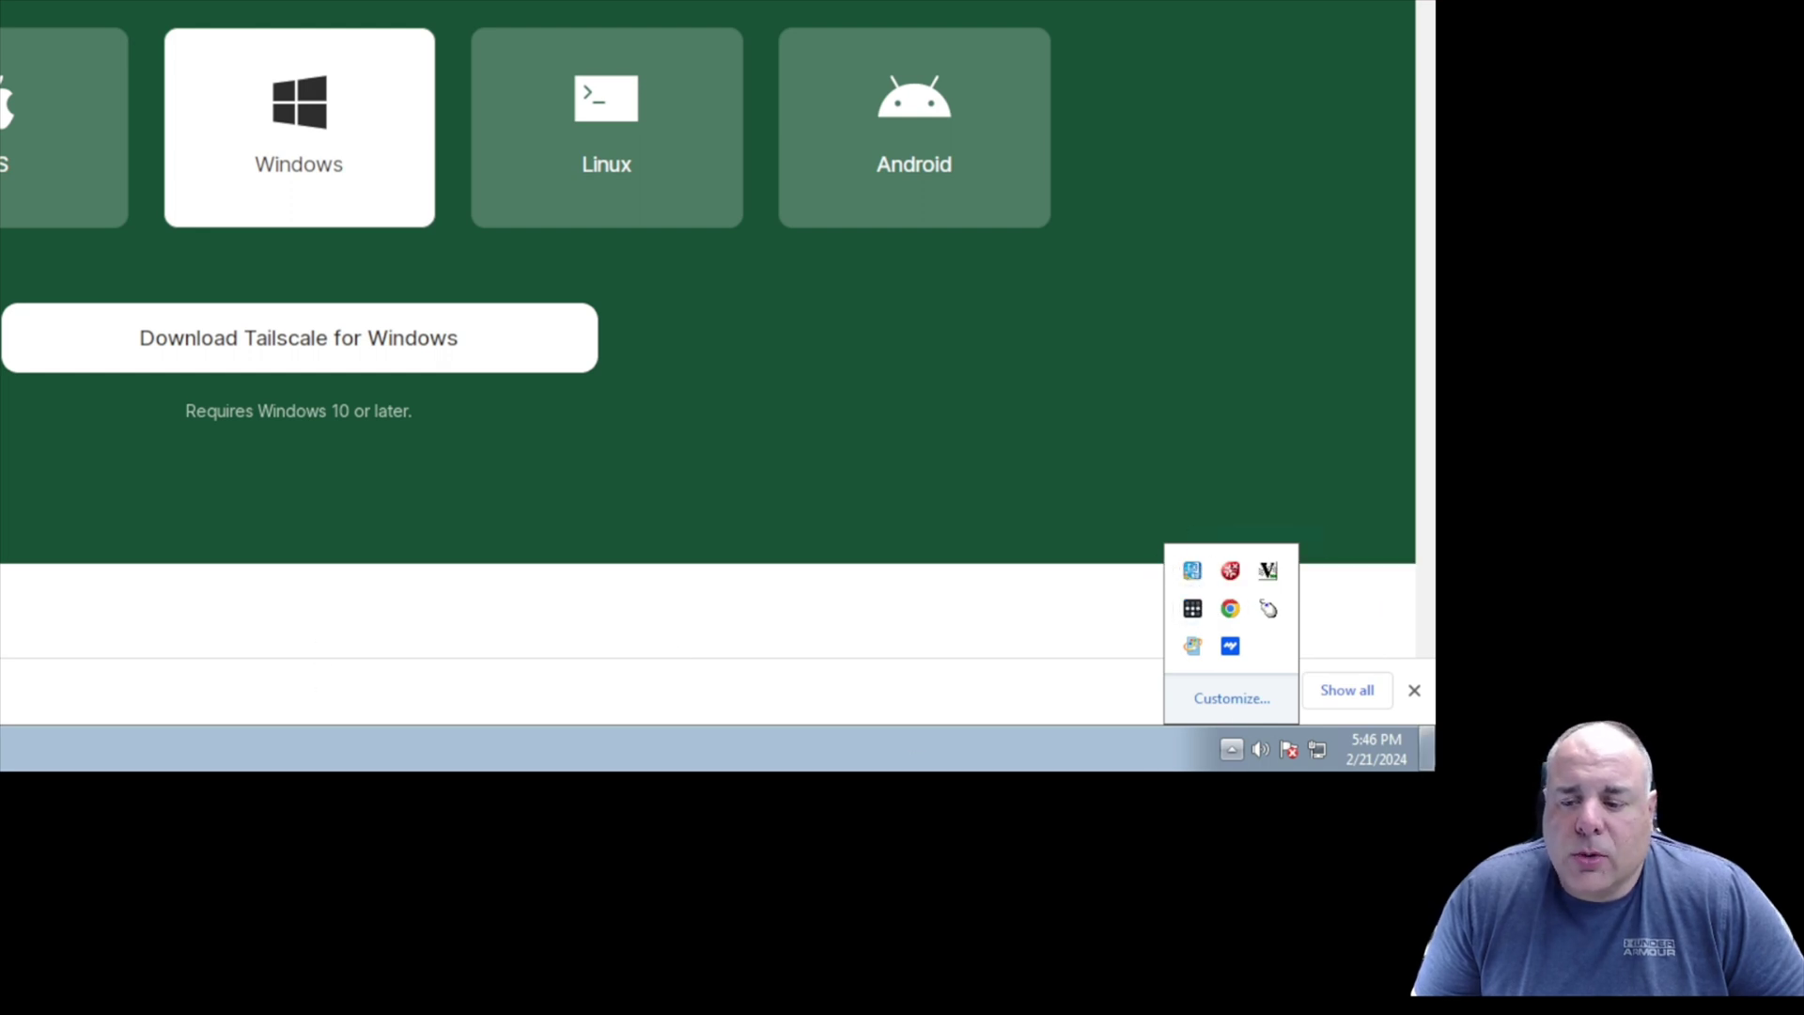
pyautogui.click(493, 626)
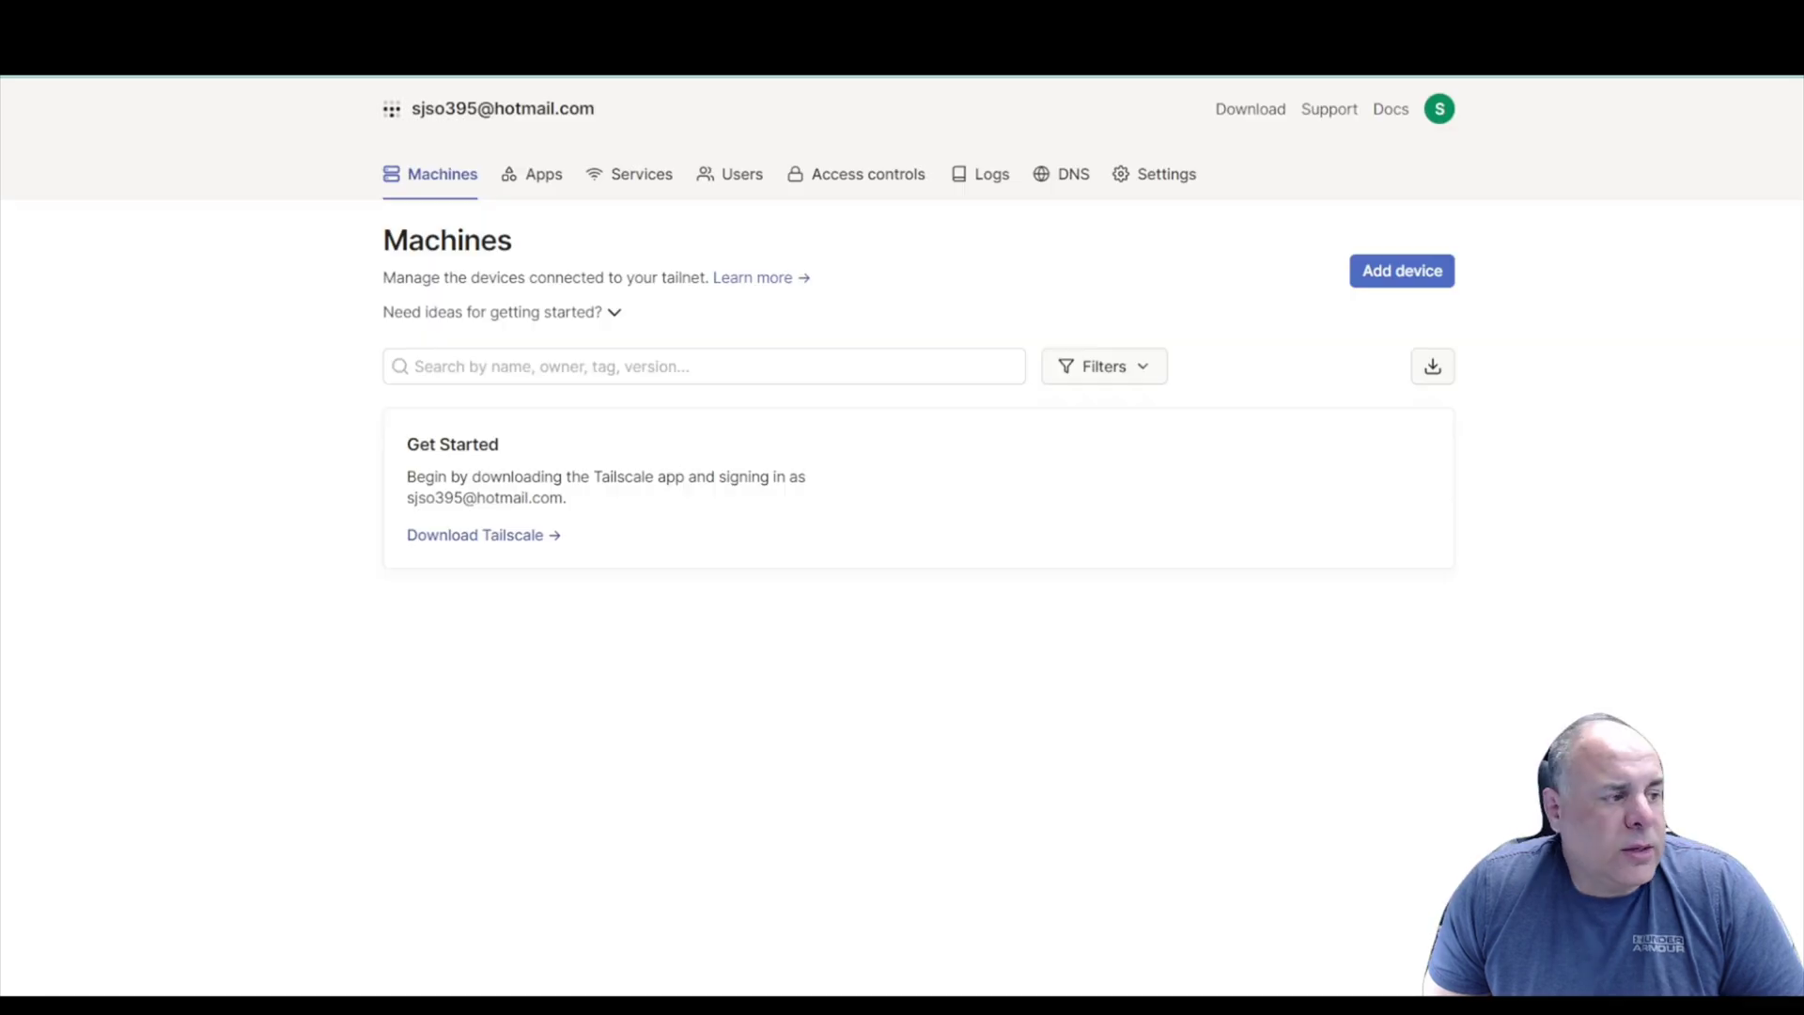
pyautogui.click(1383, 276)
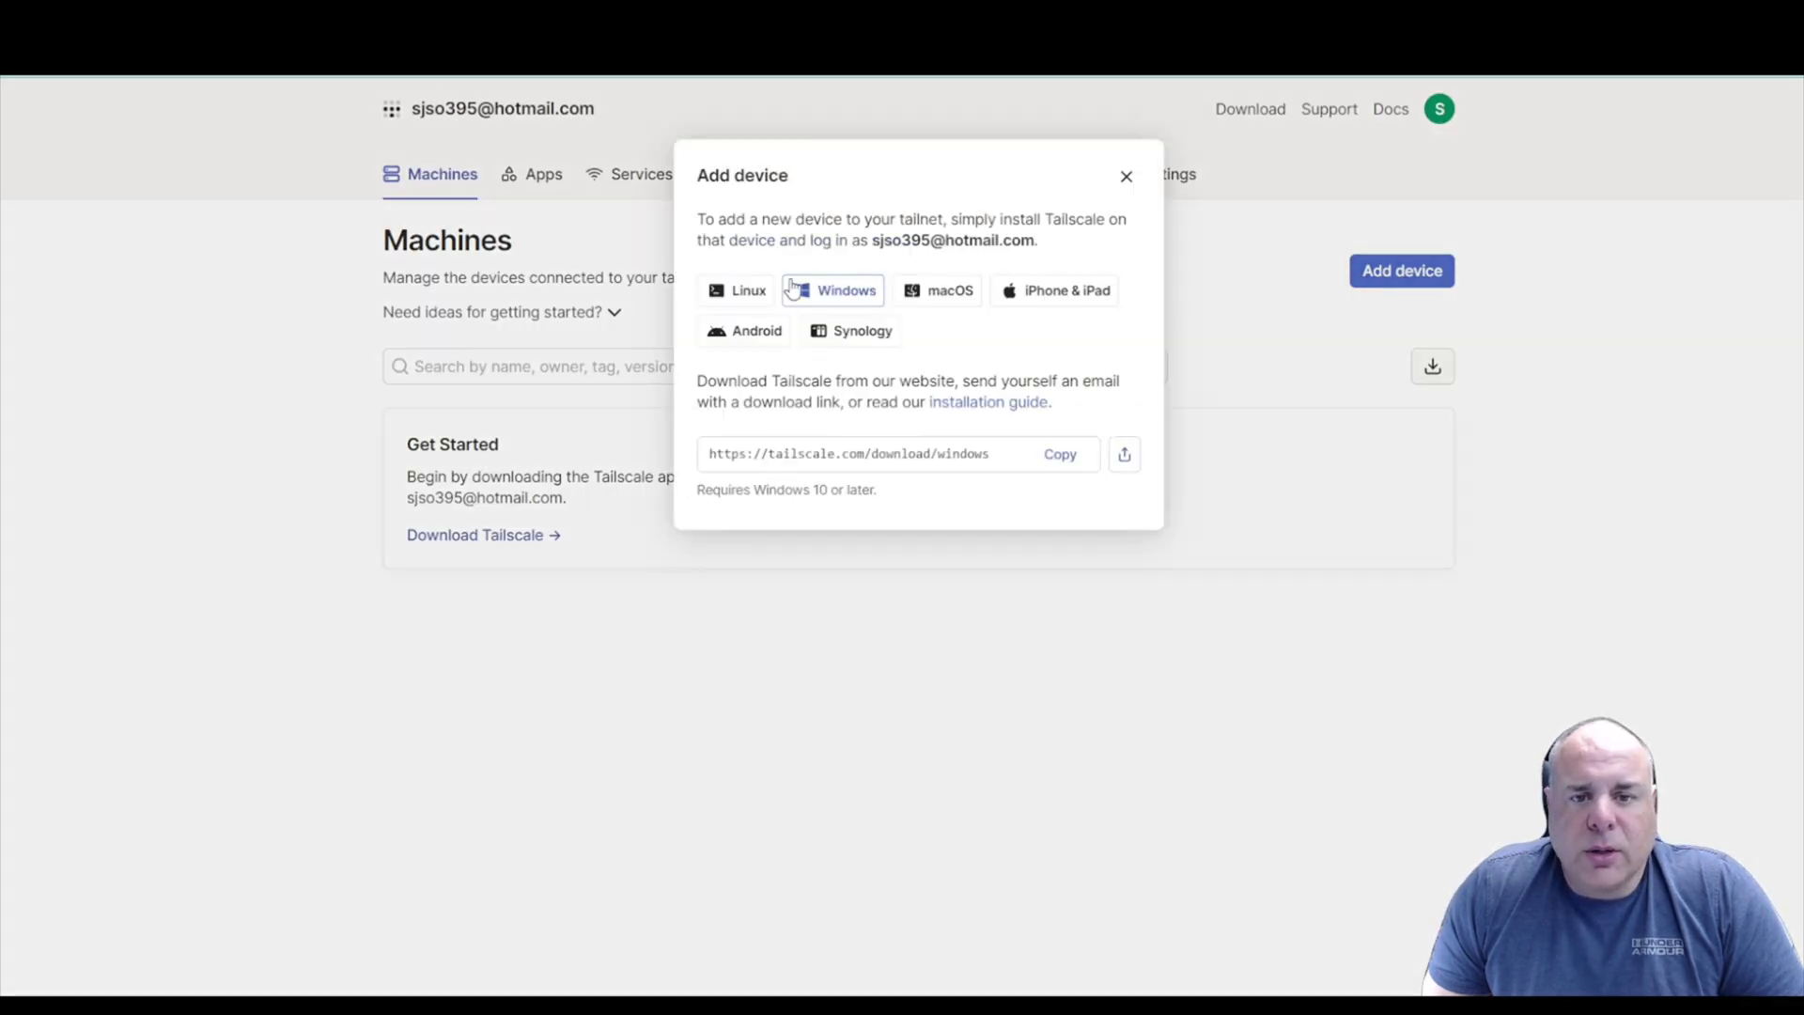
pyautogui.click(732, 292)
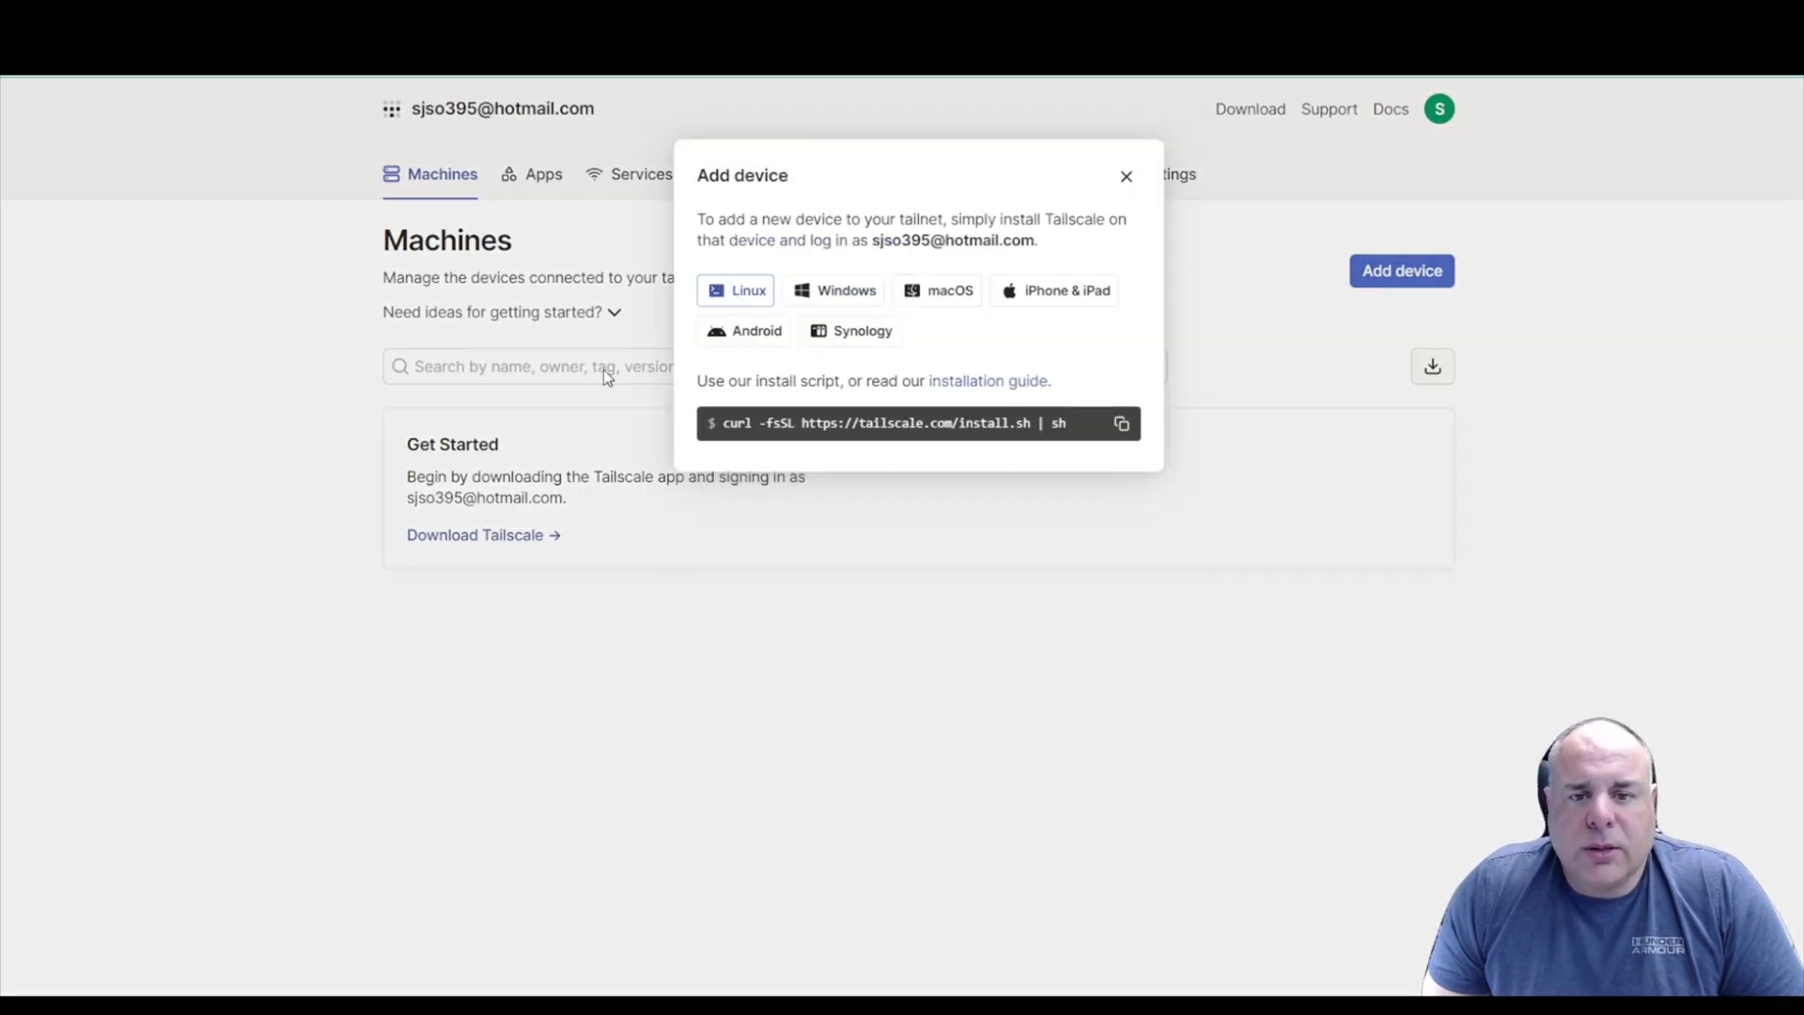
pyautogui.click(1123, 427)
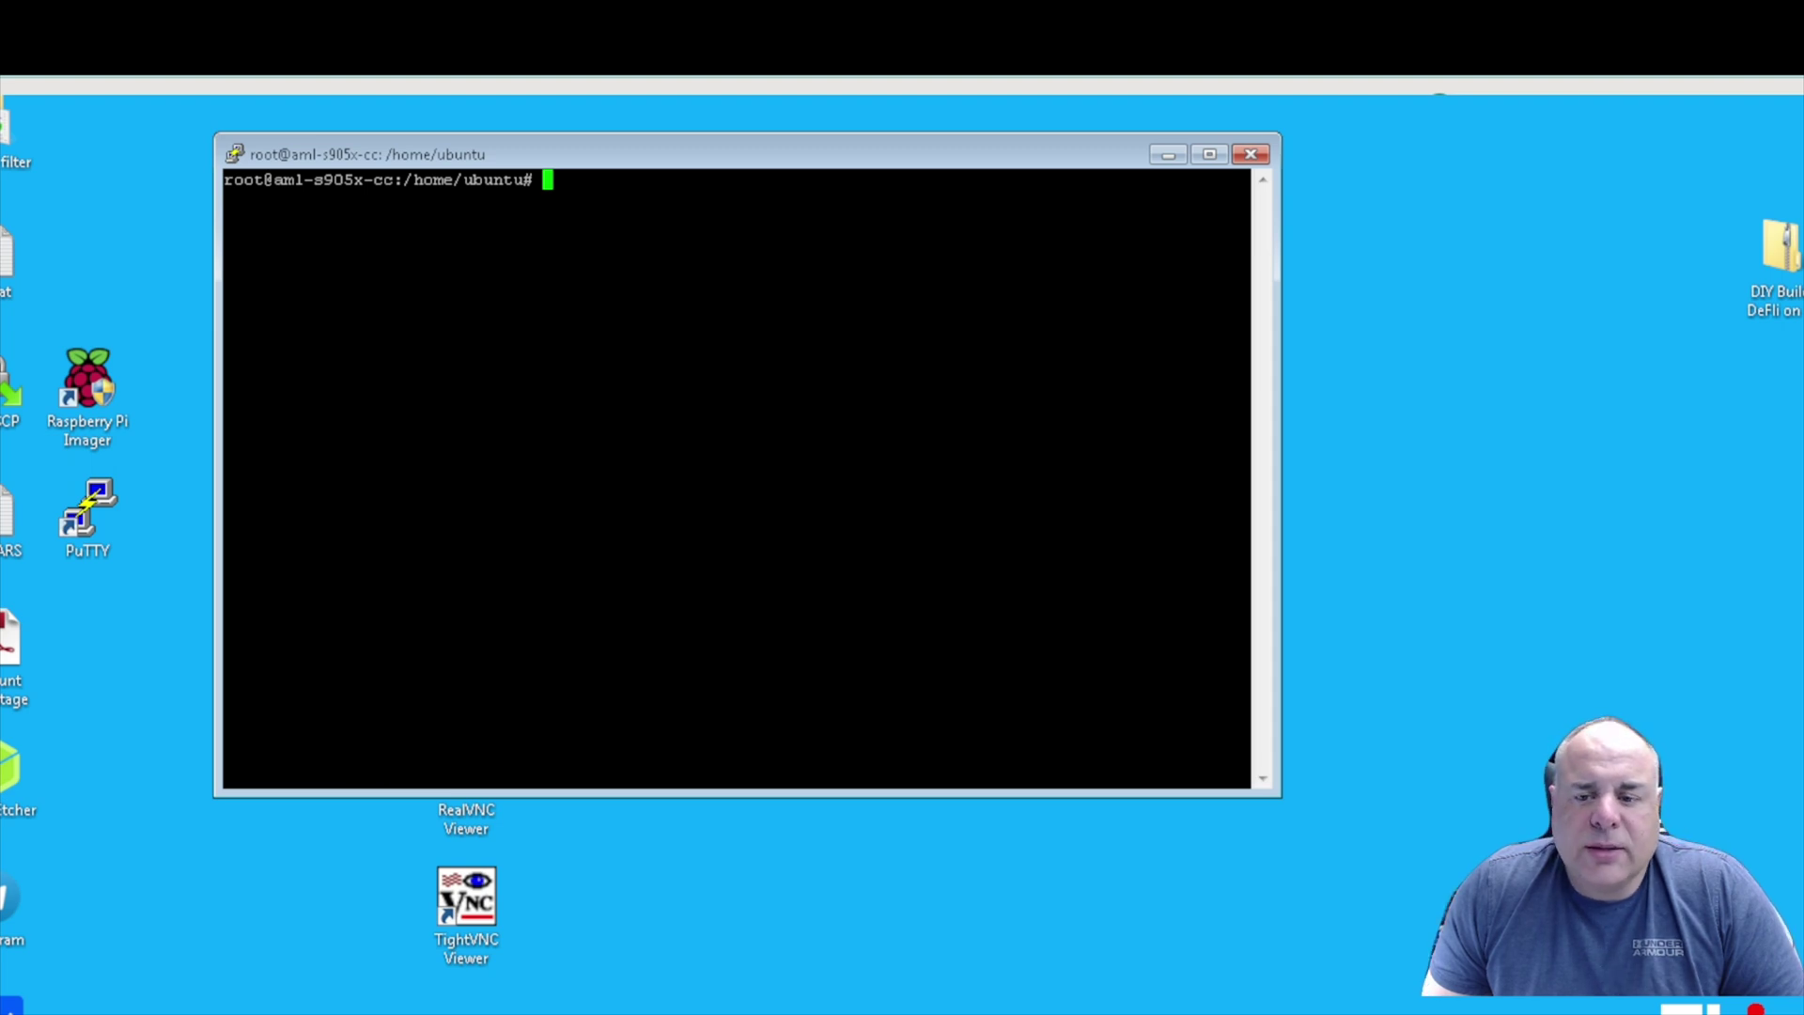
pyautogui.press('shift+Insert')
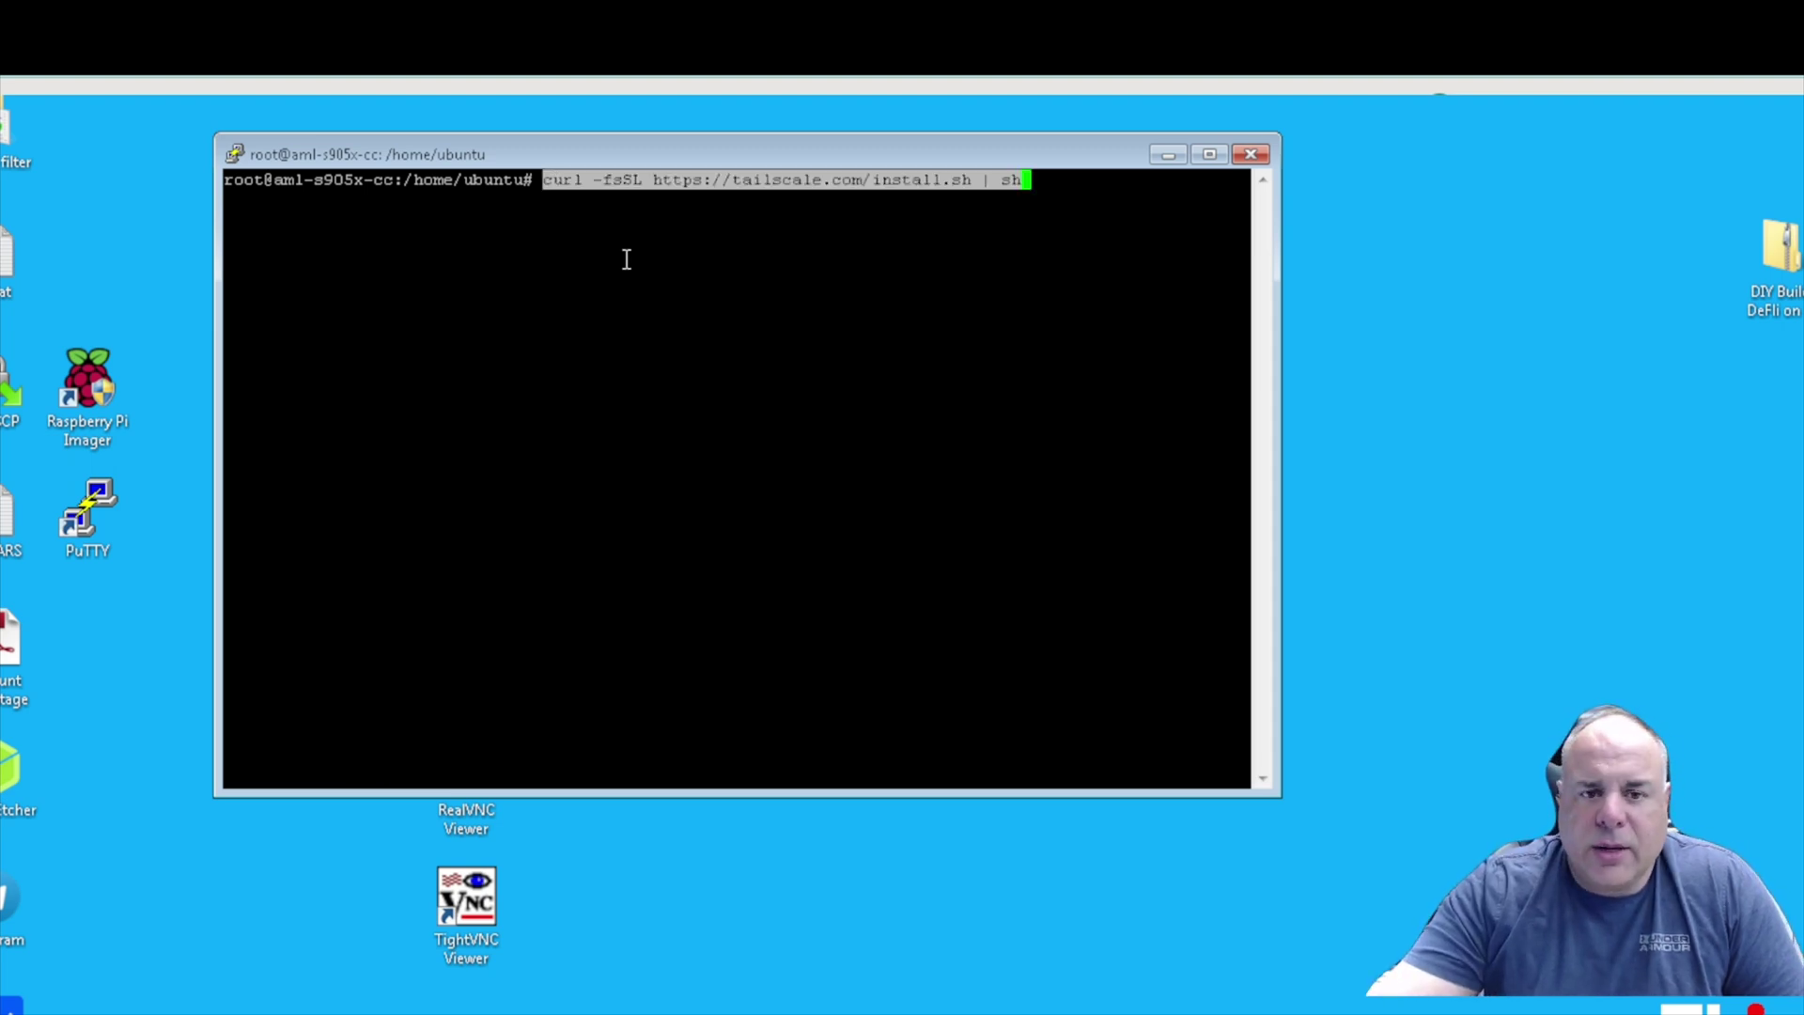
# Run the pasted install script to install Tailscale 1.60.0 on the board.
pyautogui.press('Return')
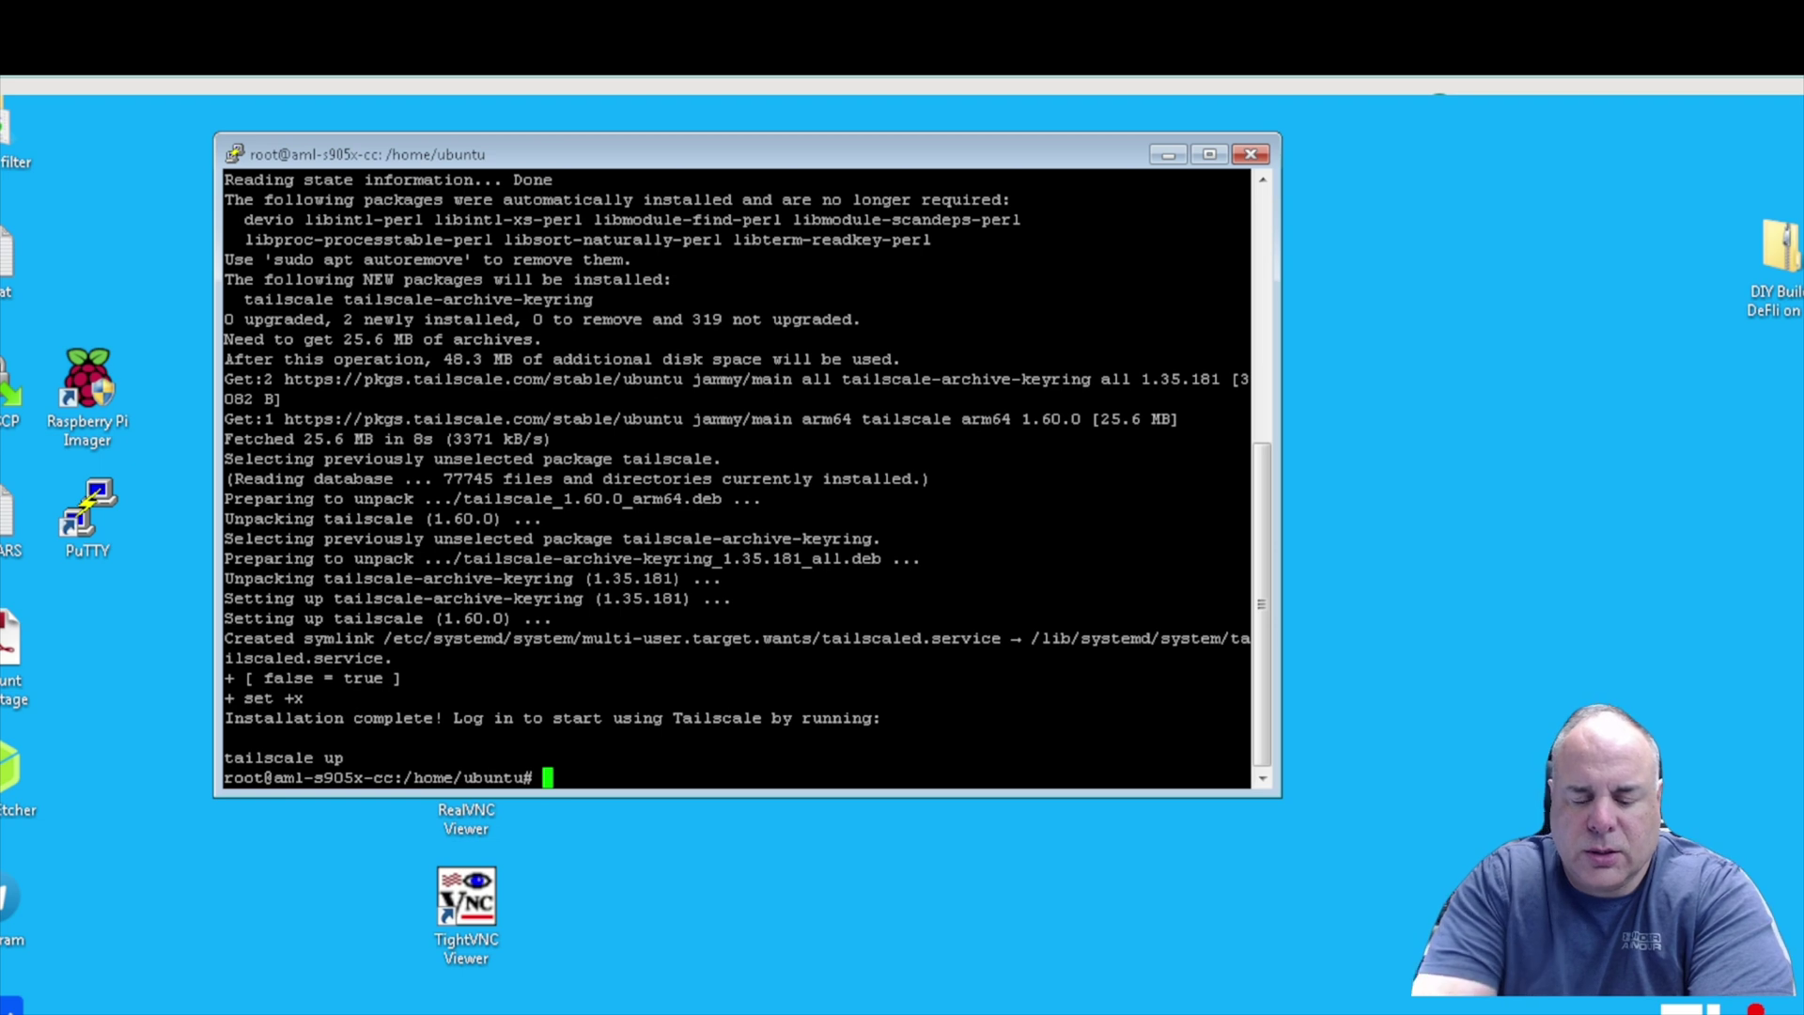
# Run 'tailscale up' on the board and copy the authentication link it prints.
pyautogui.write('t')
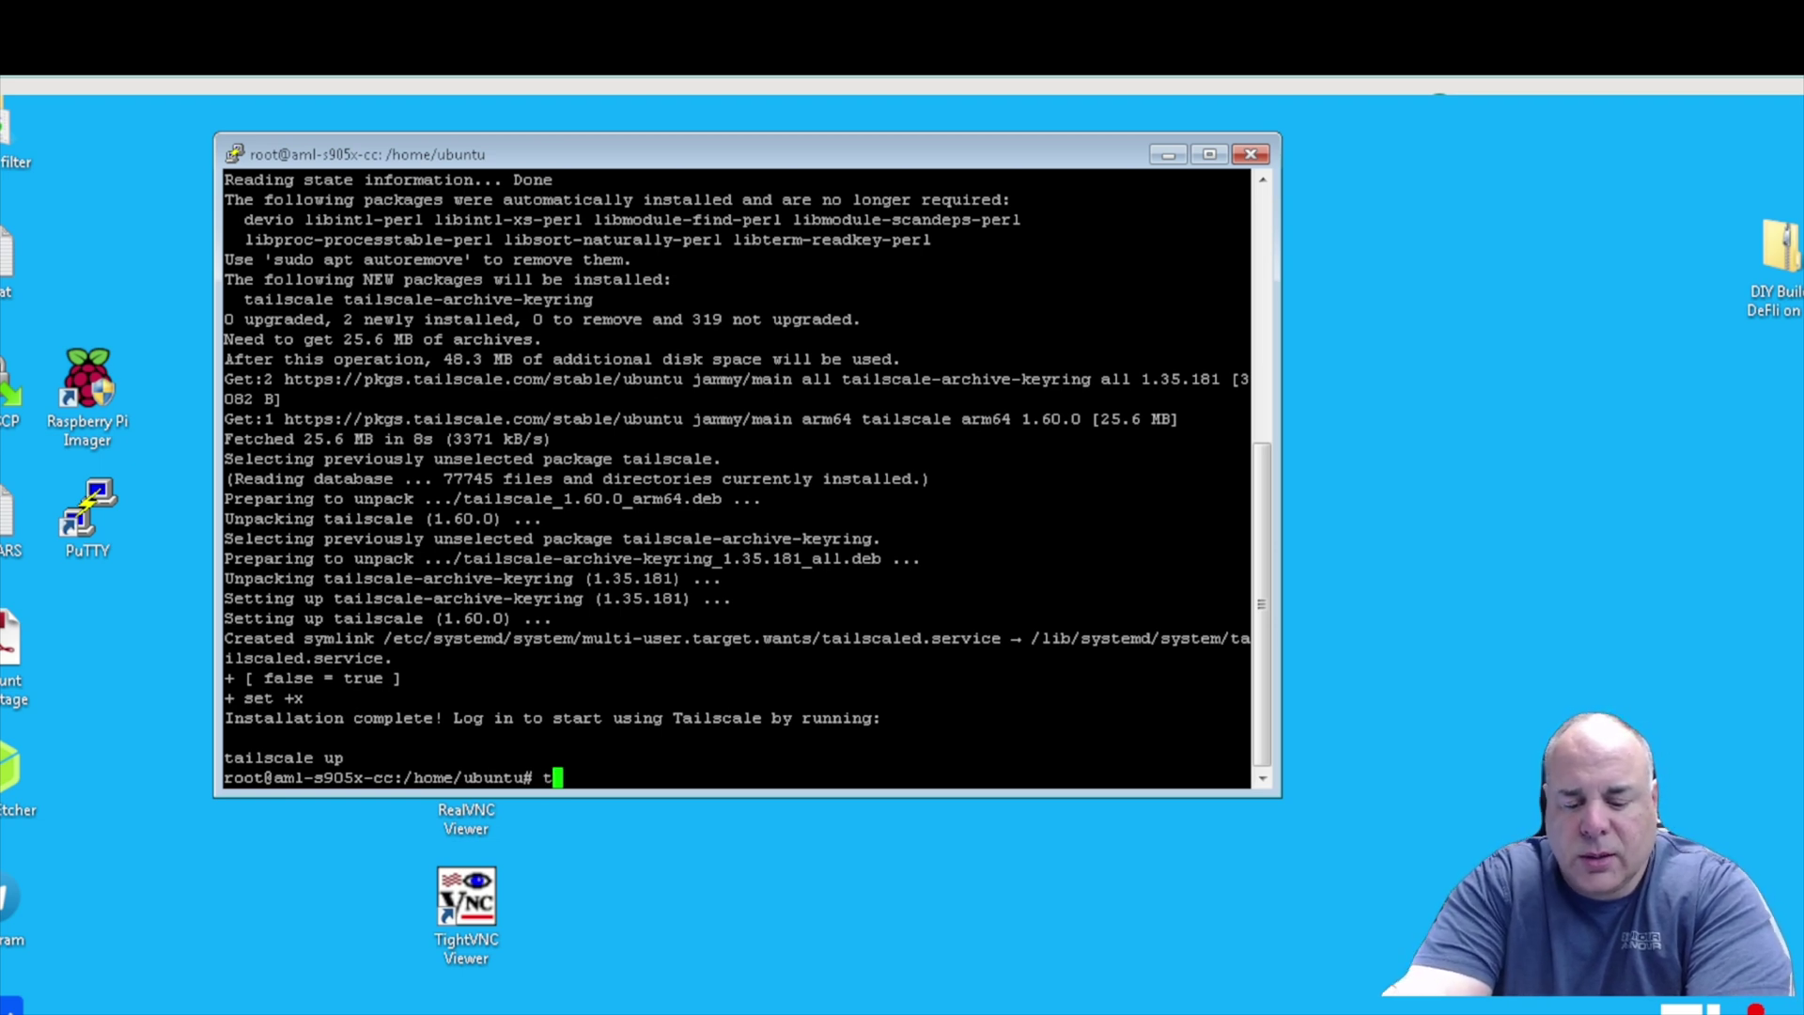
pyautogui.write('ailscale')
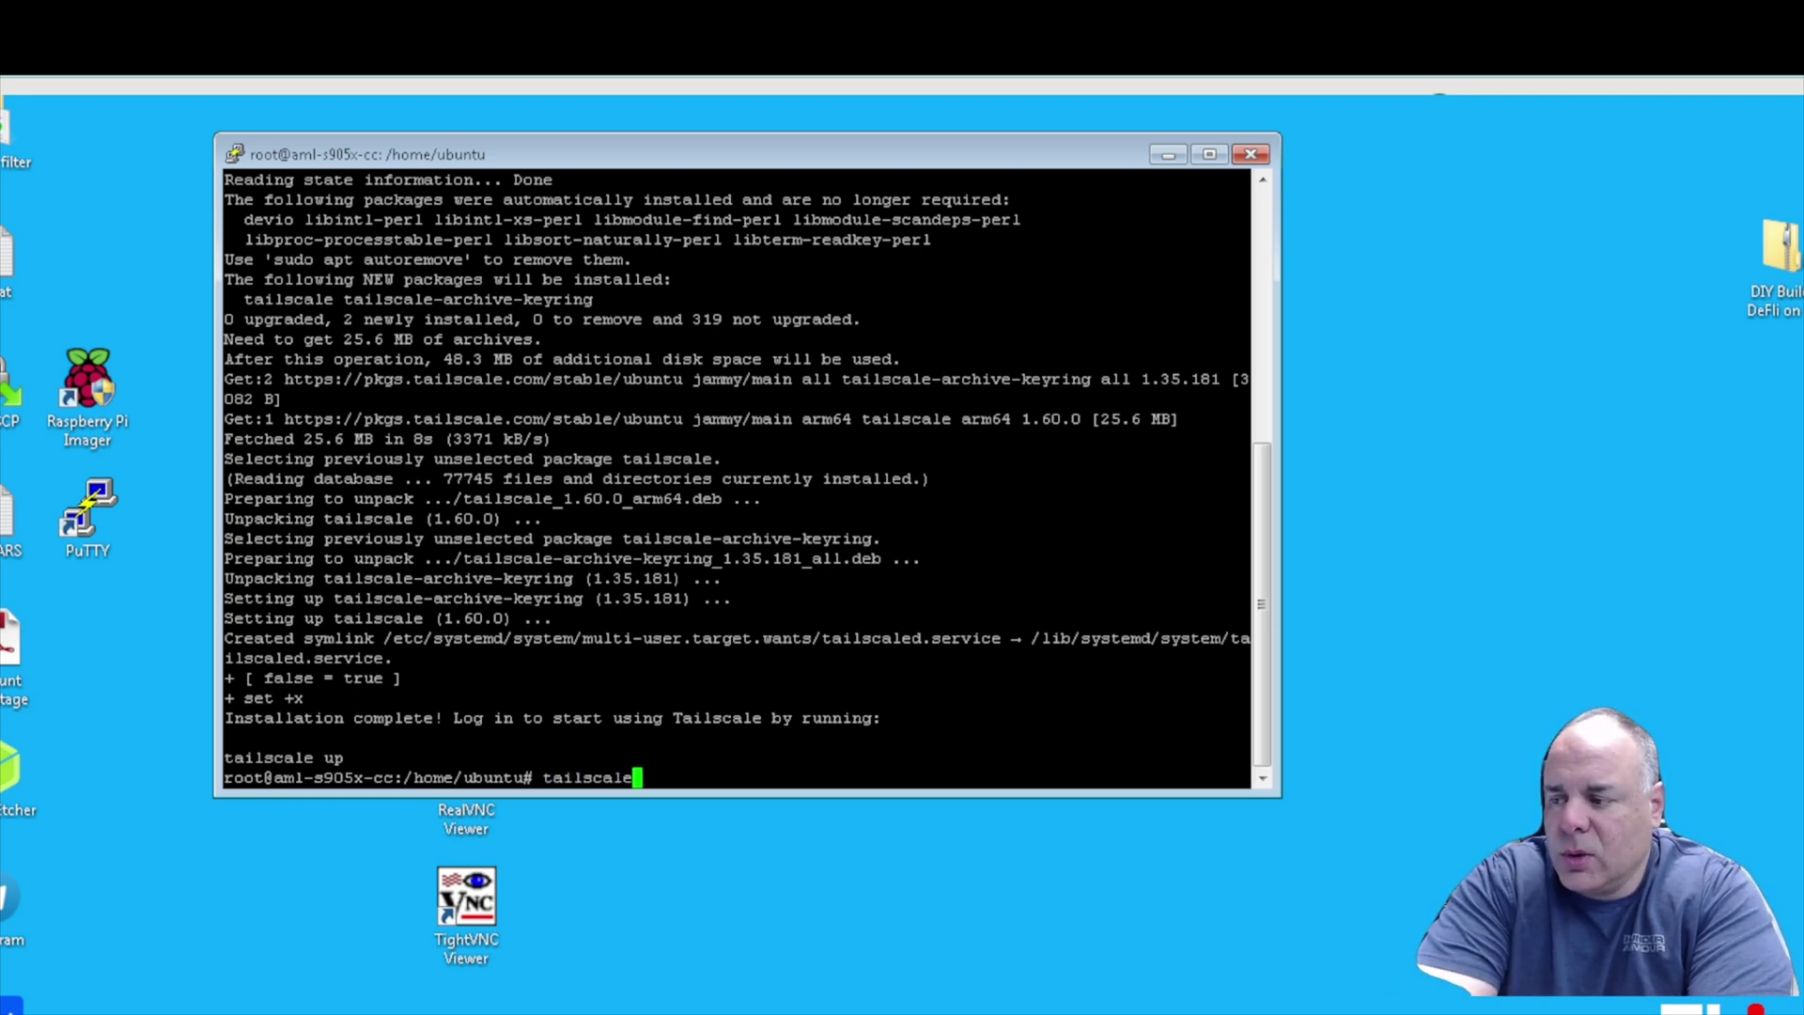
pyautogui.write(' up')
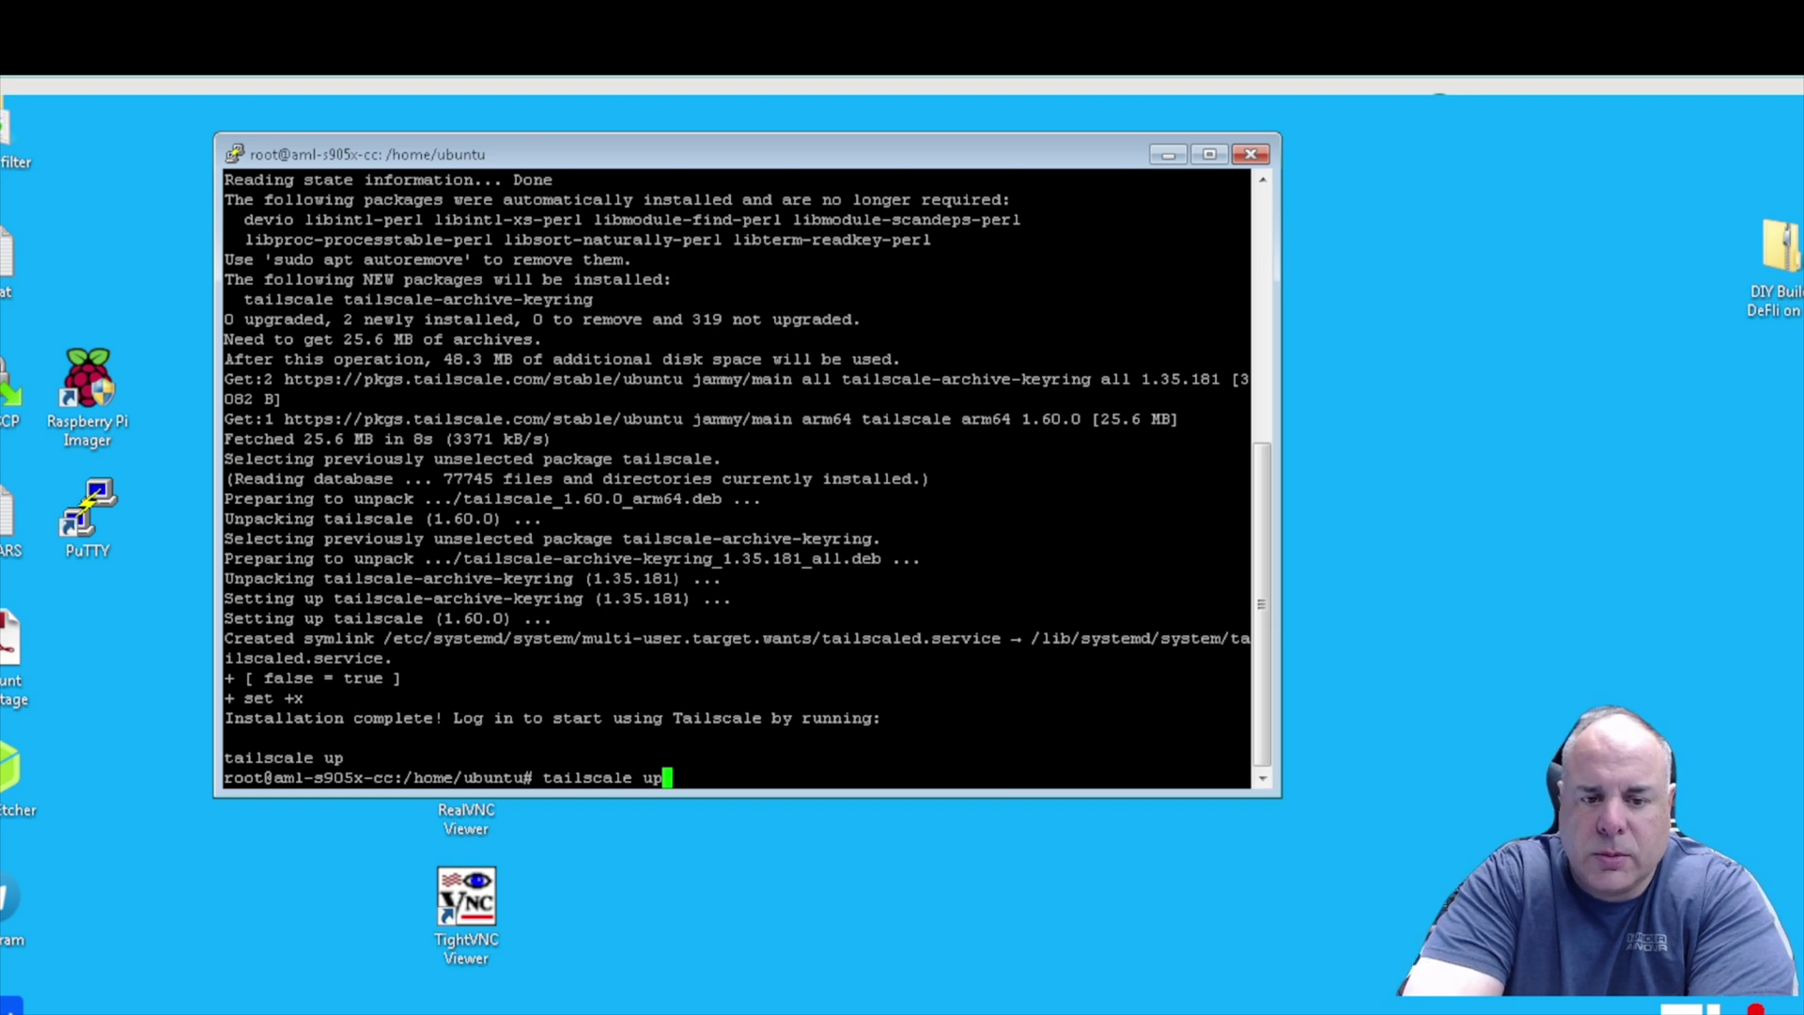
pyautogui.press('Return')
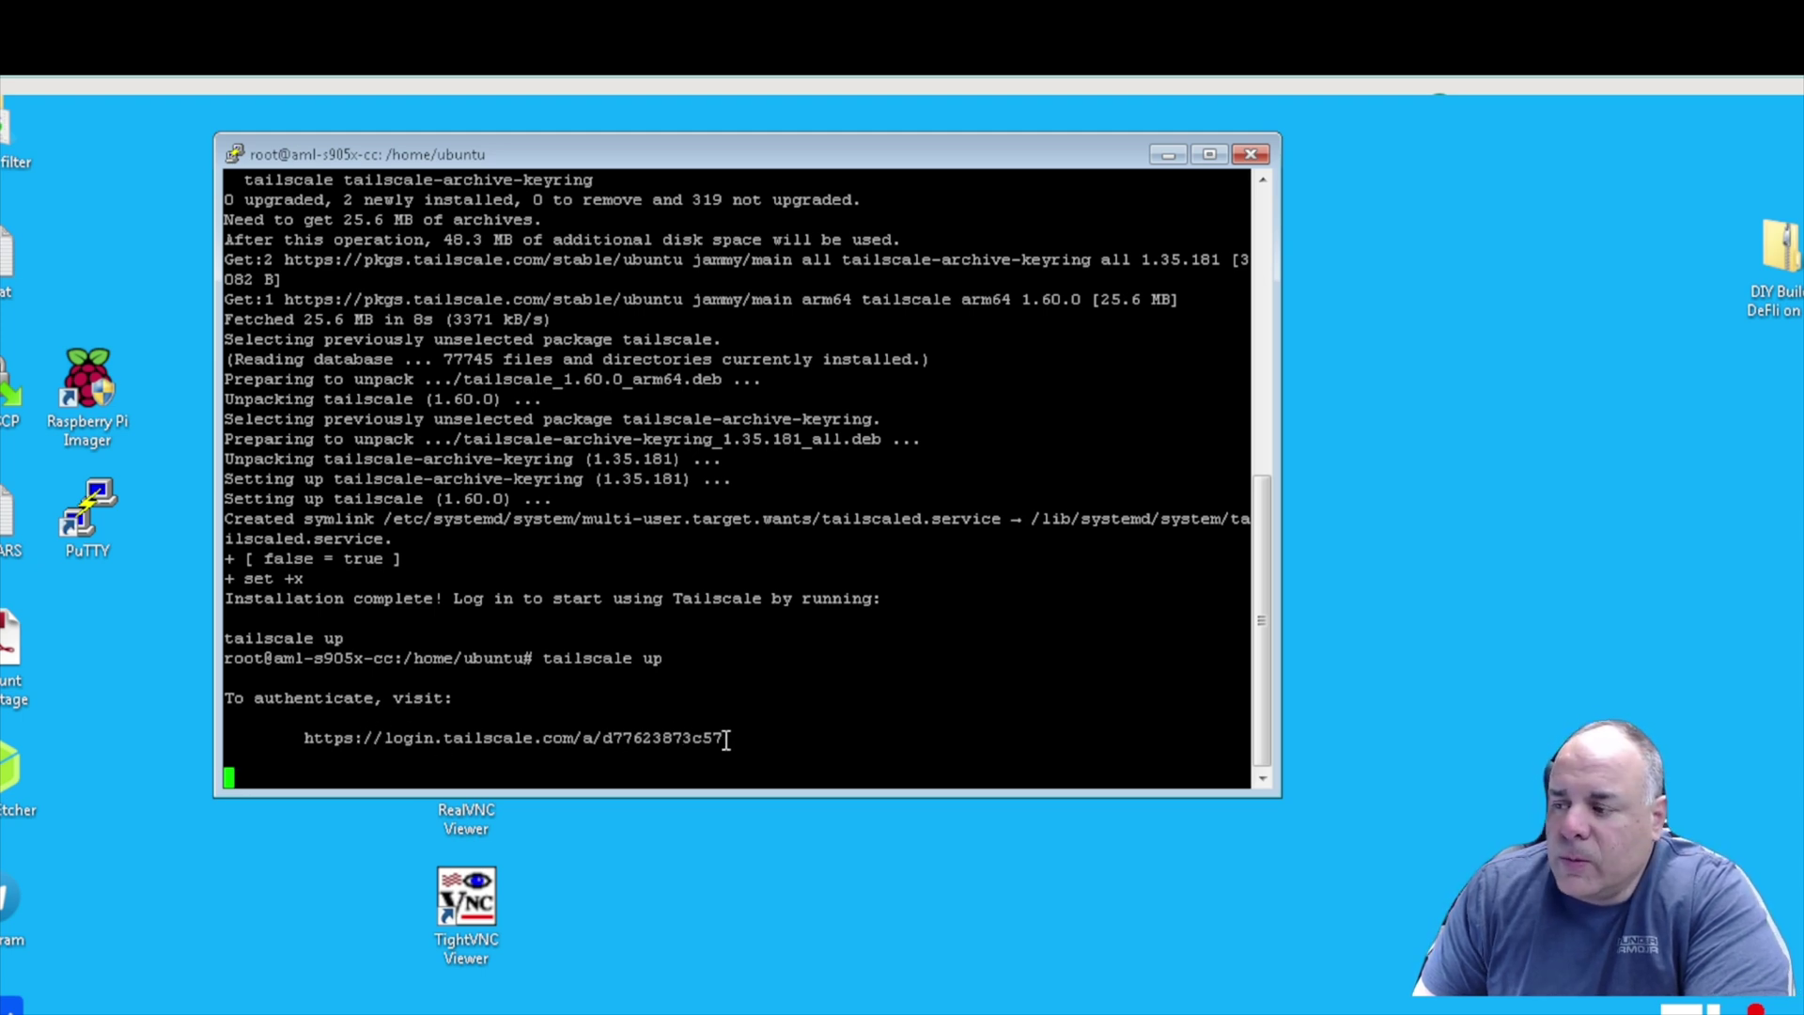
pyautogui.moveTo(726, 740); pyautogui.dragTo(533, 739)
pyautogui.click(329, 747)
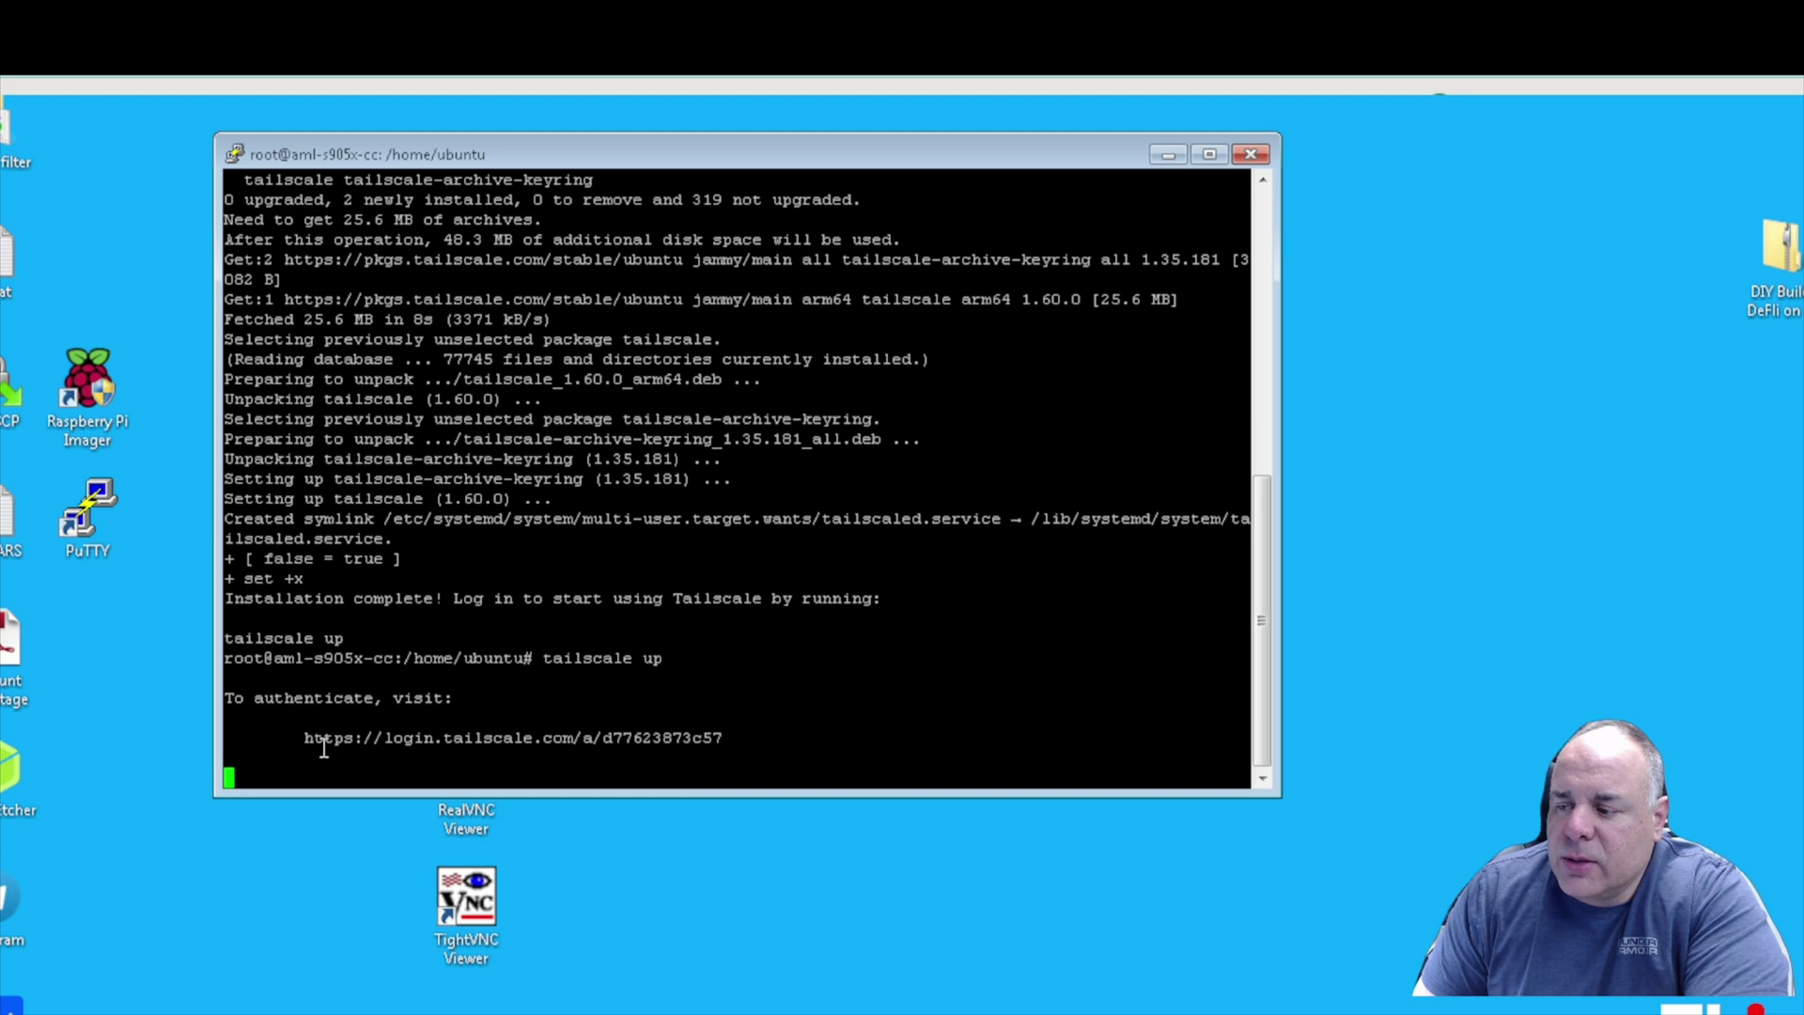
pyautogui.moveTo(305, 740); pyautogui.dragTo(725, 747)
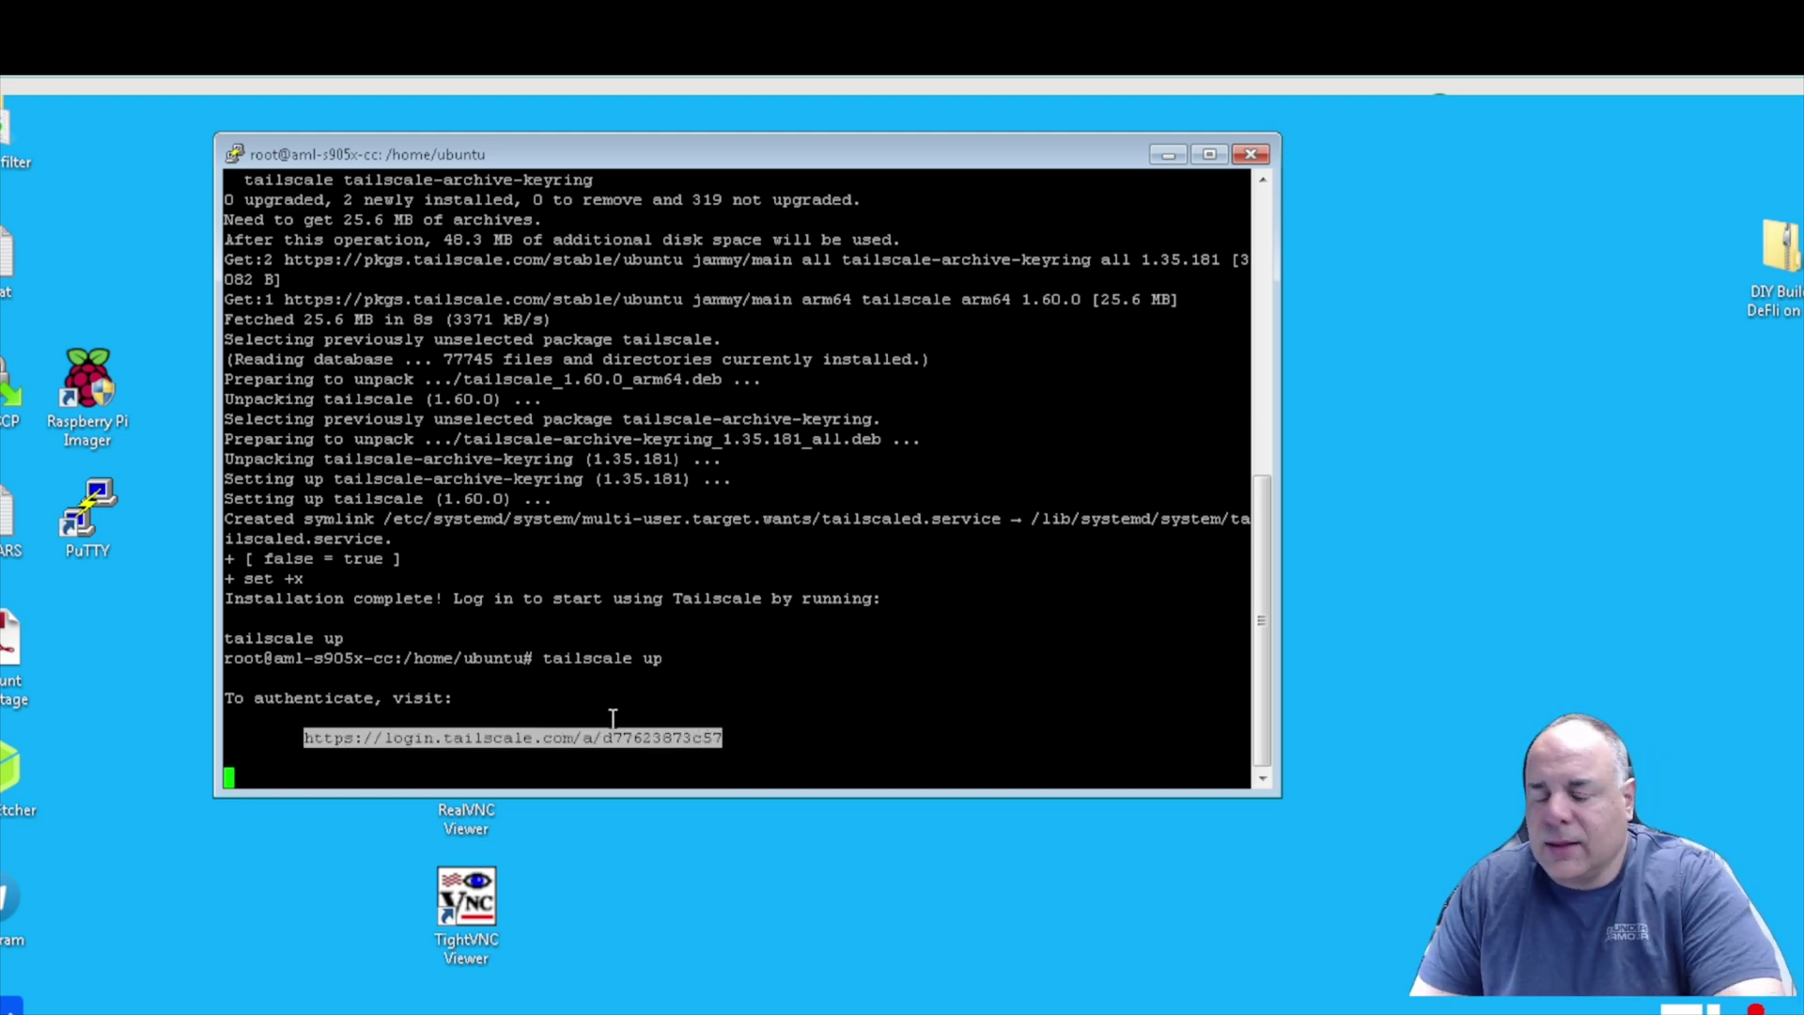
pyautogui.hotkey('ctrl', 'c')
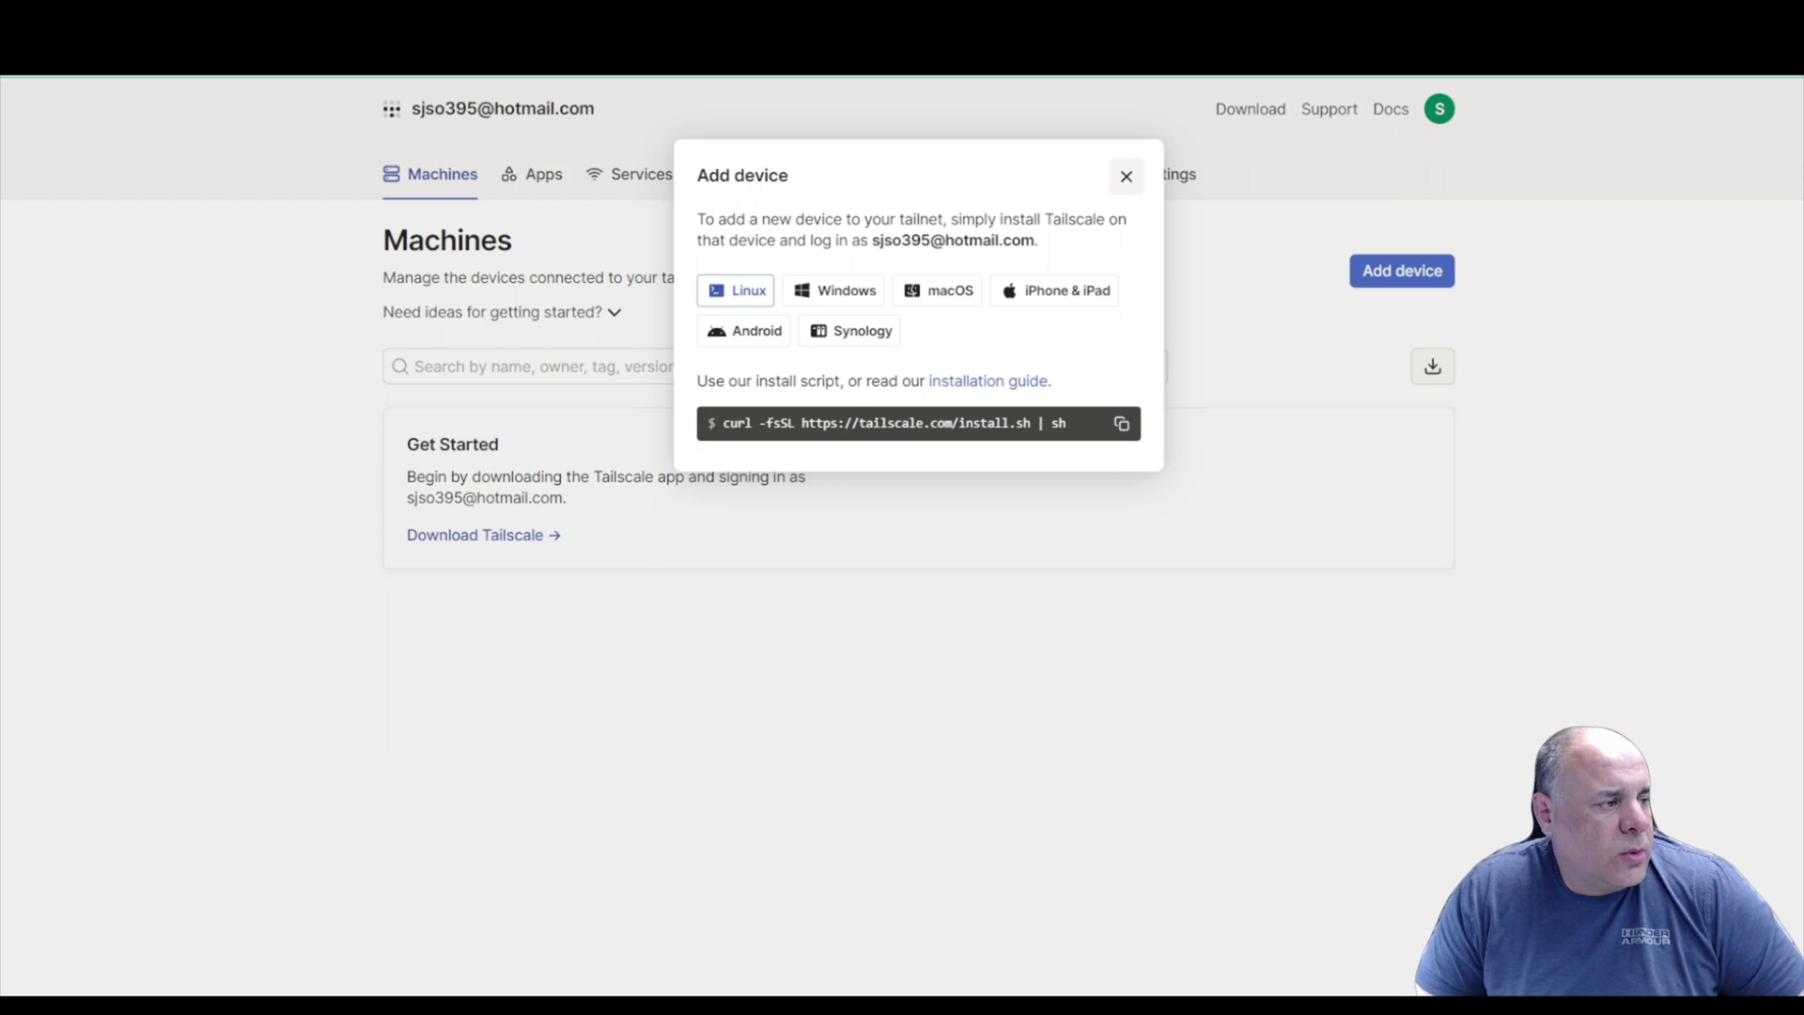
pyautogui.click(1126, 175)
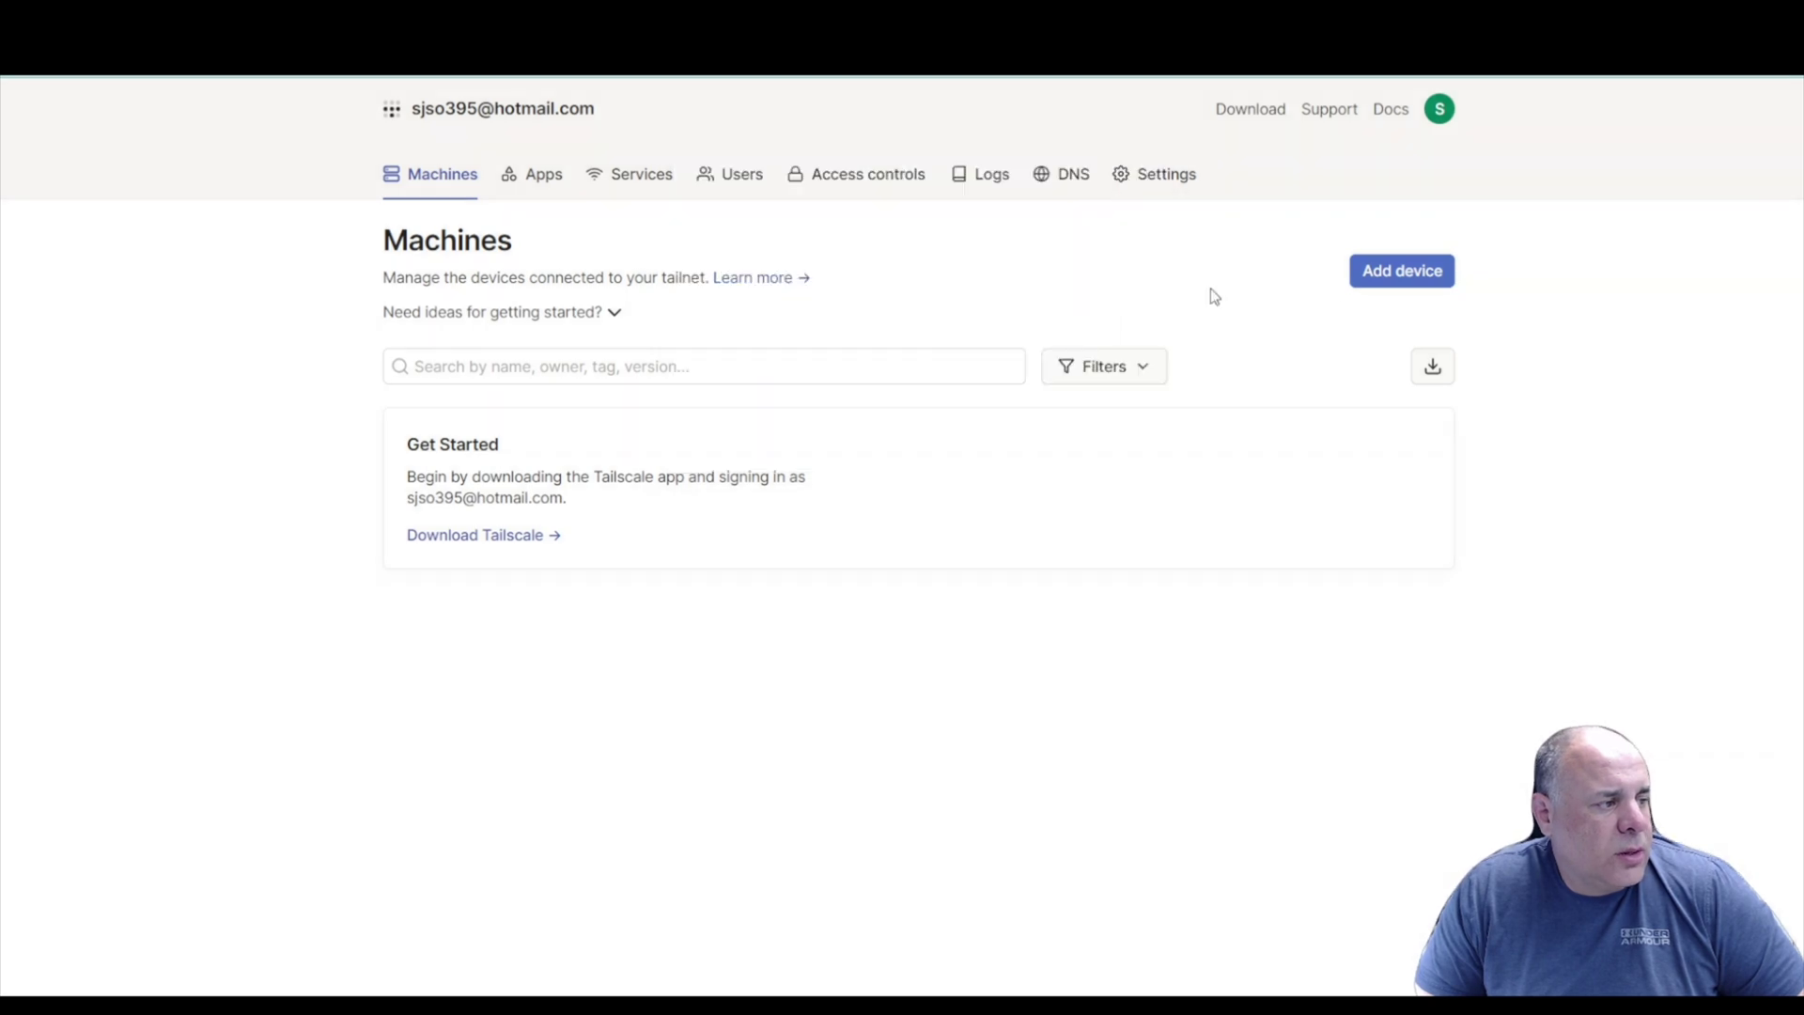
# Close the Add device dialog and open the copied authentication link in a new tab.
pyautogui.click(1387, 281)
pyautogui.click(1124, 175)
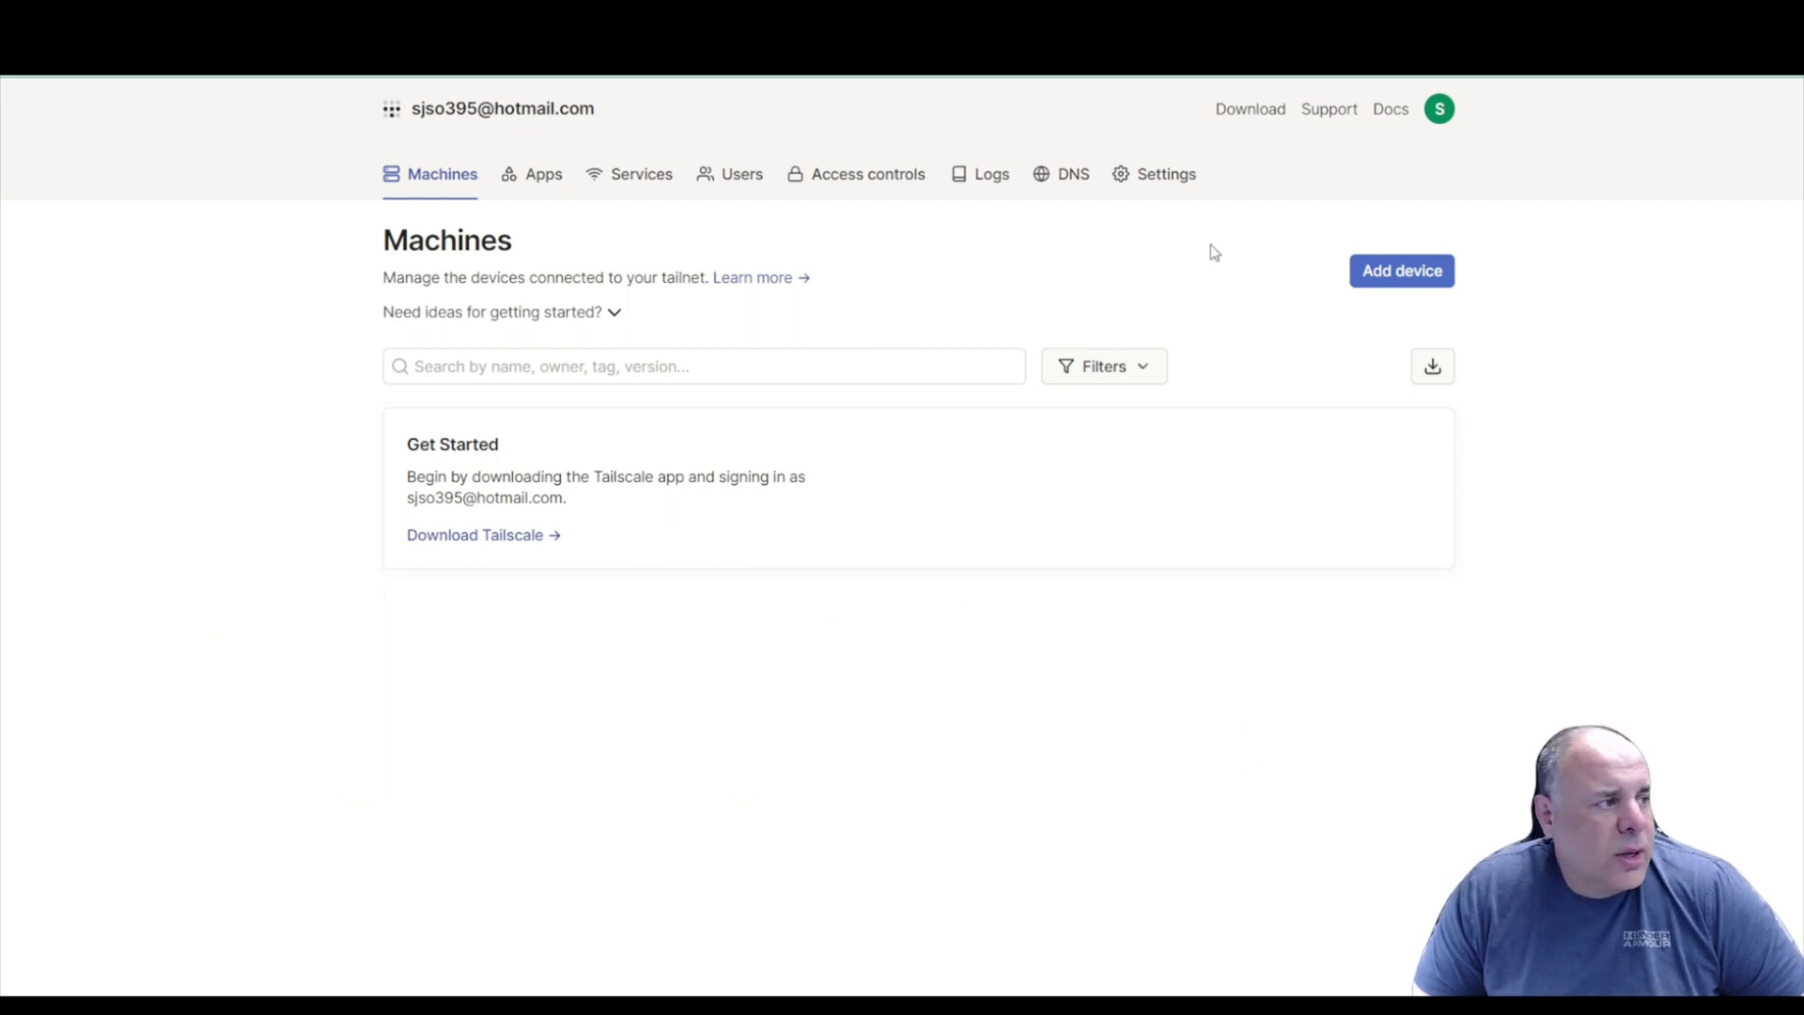
pyautogui.hotkey('ctrl', 't')
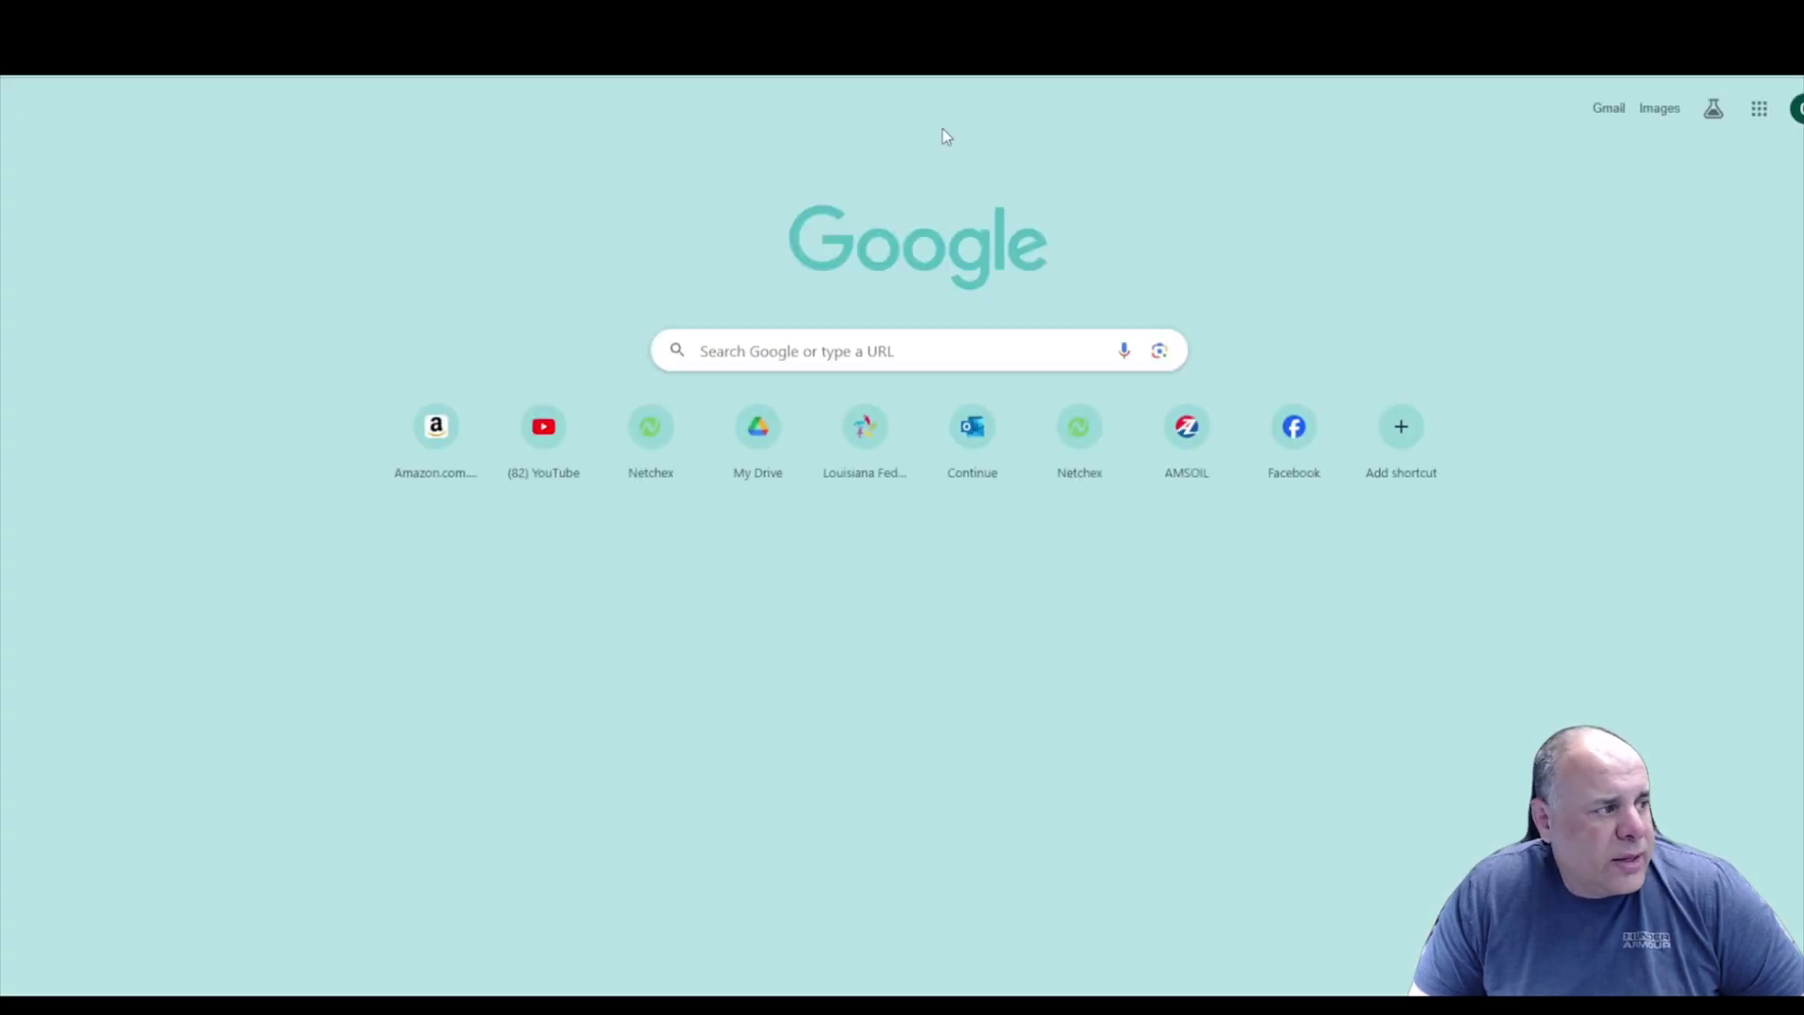
pyautogui.hotkey('ctrl', 'v')
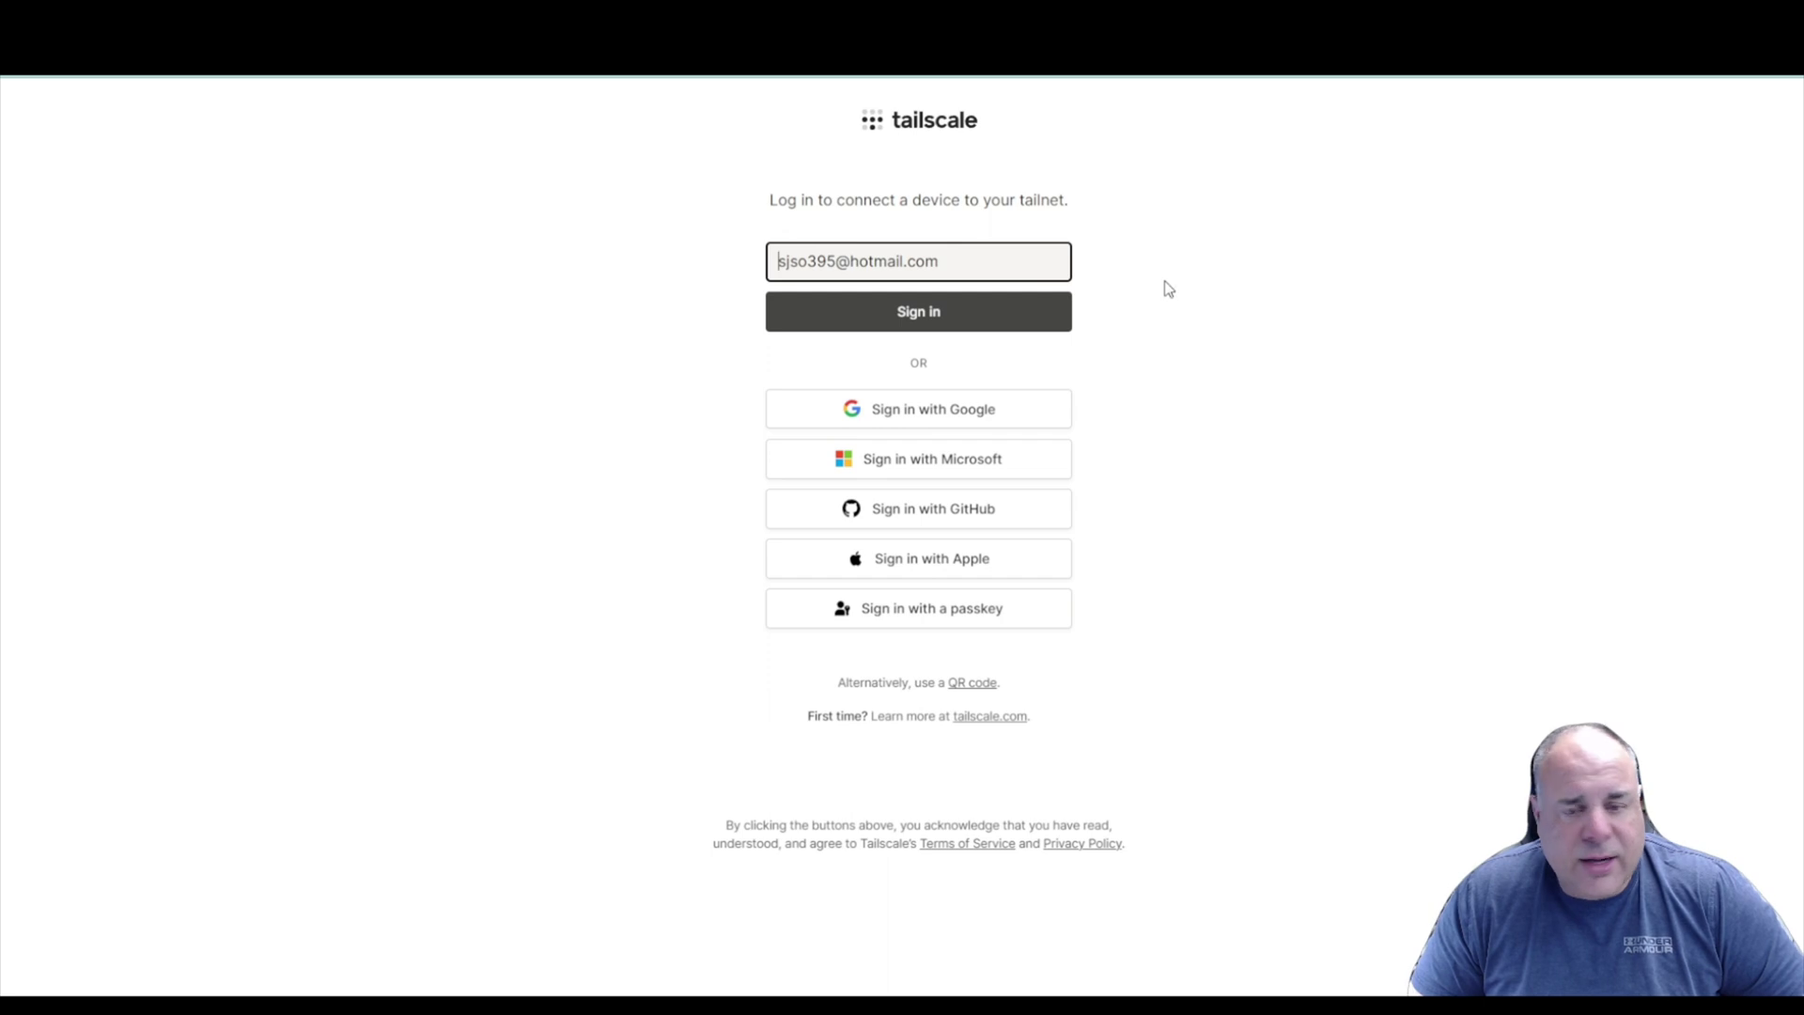
# Sign in with the Microsoft account and approve connecting aml-s905x-cc to the tailnet.
pyautogui.click(917, 311)
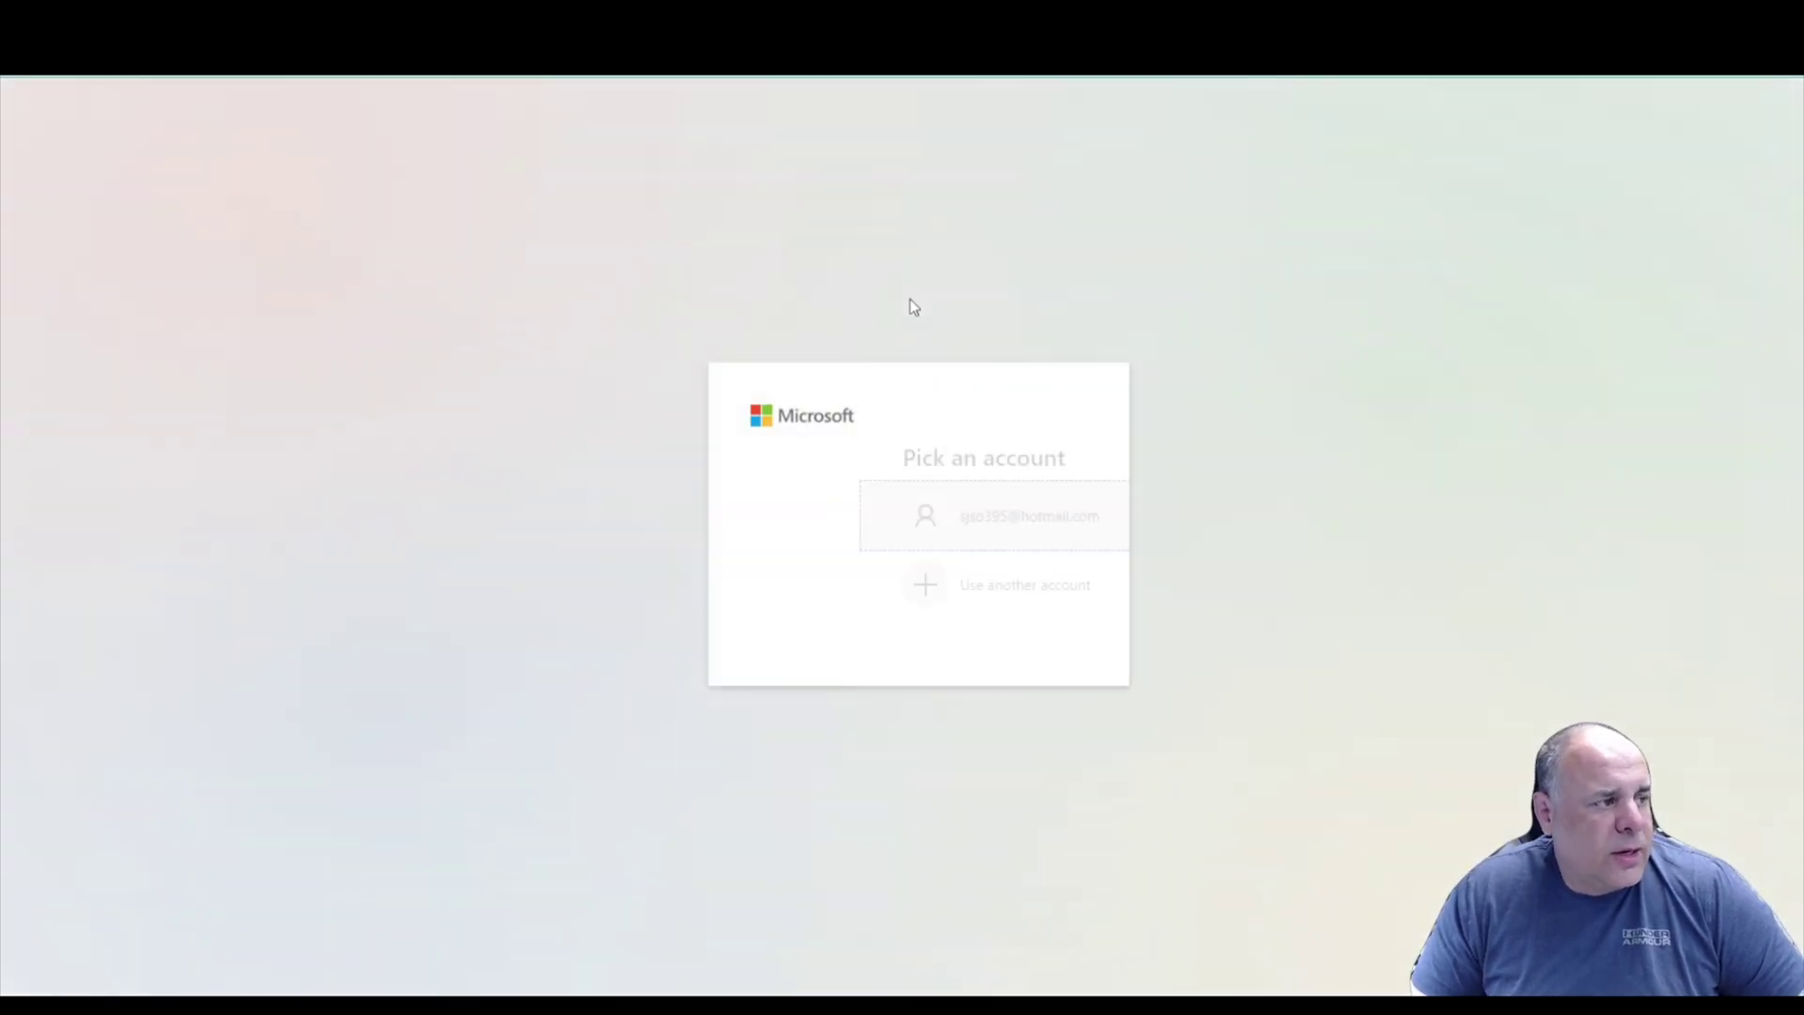
pyautogui.click(865, 507)
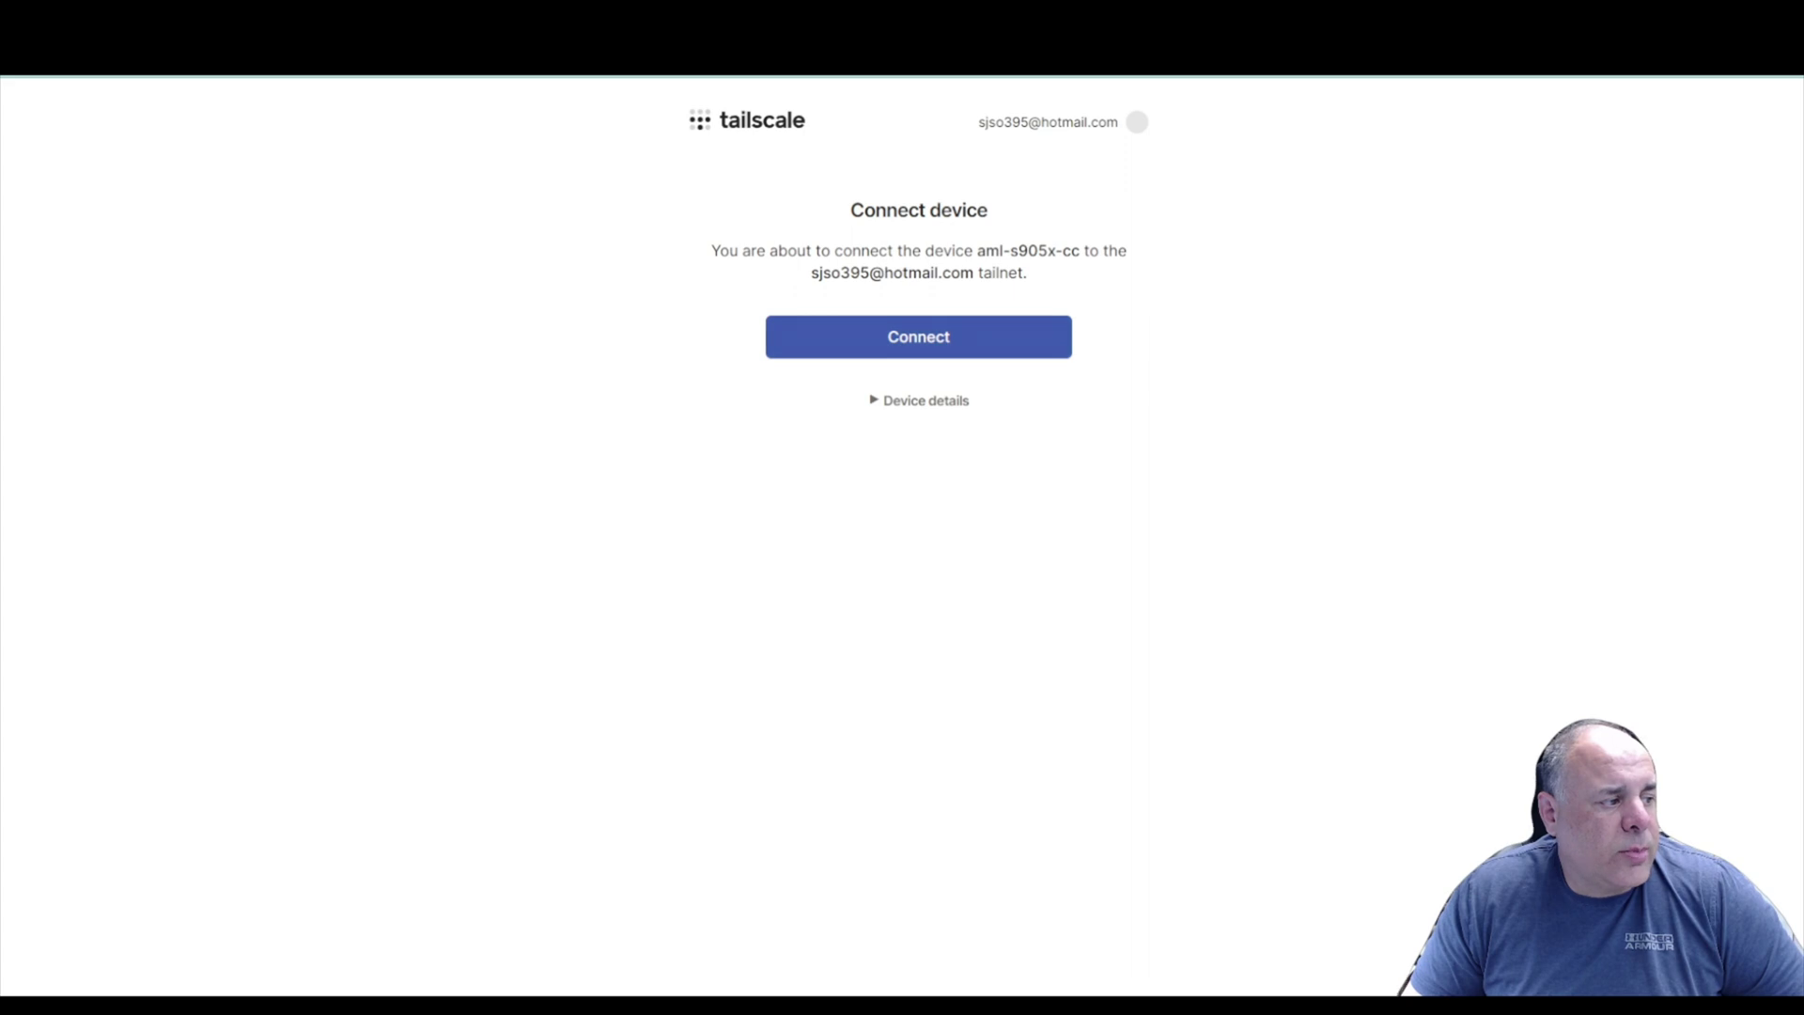
pyautogui.click(935, 338)
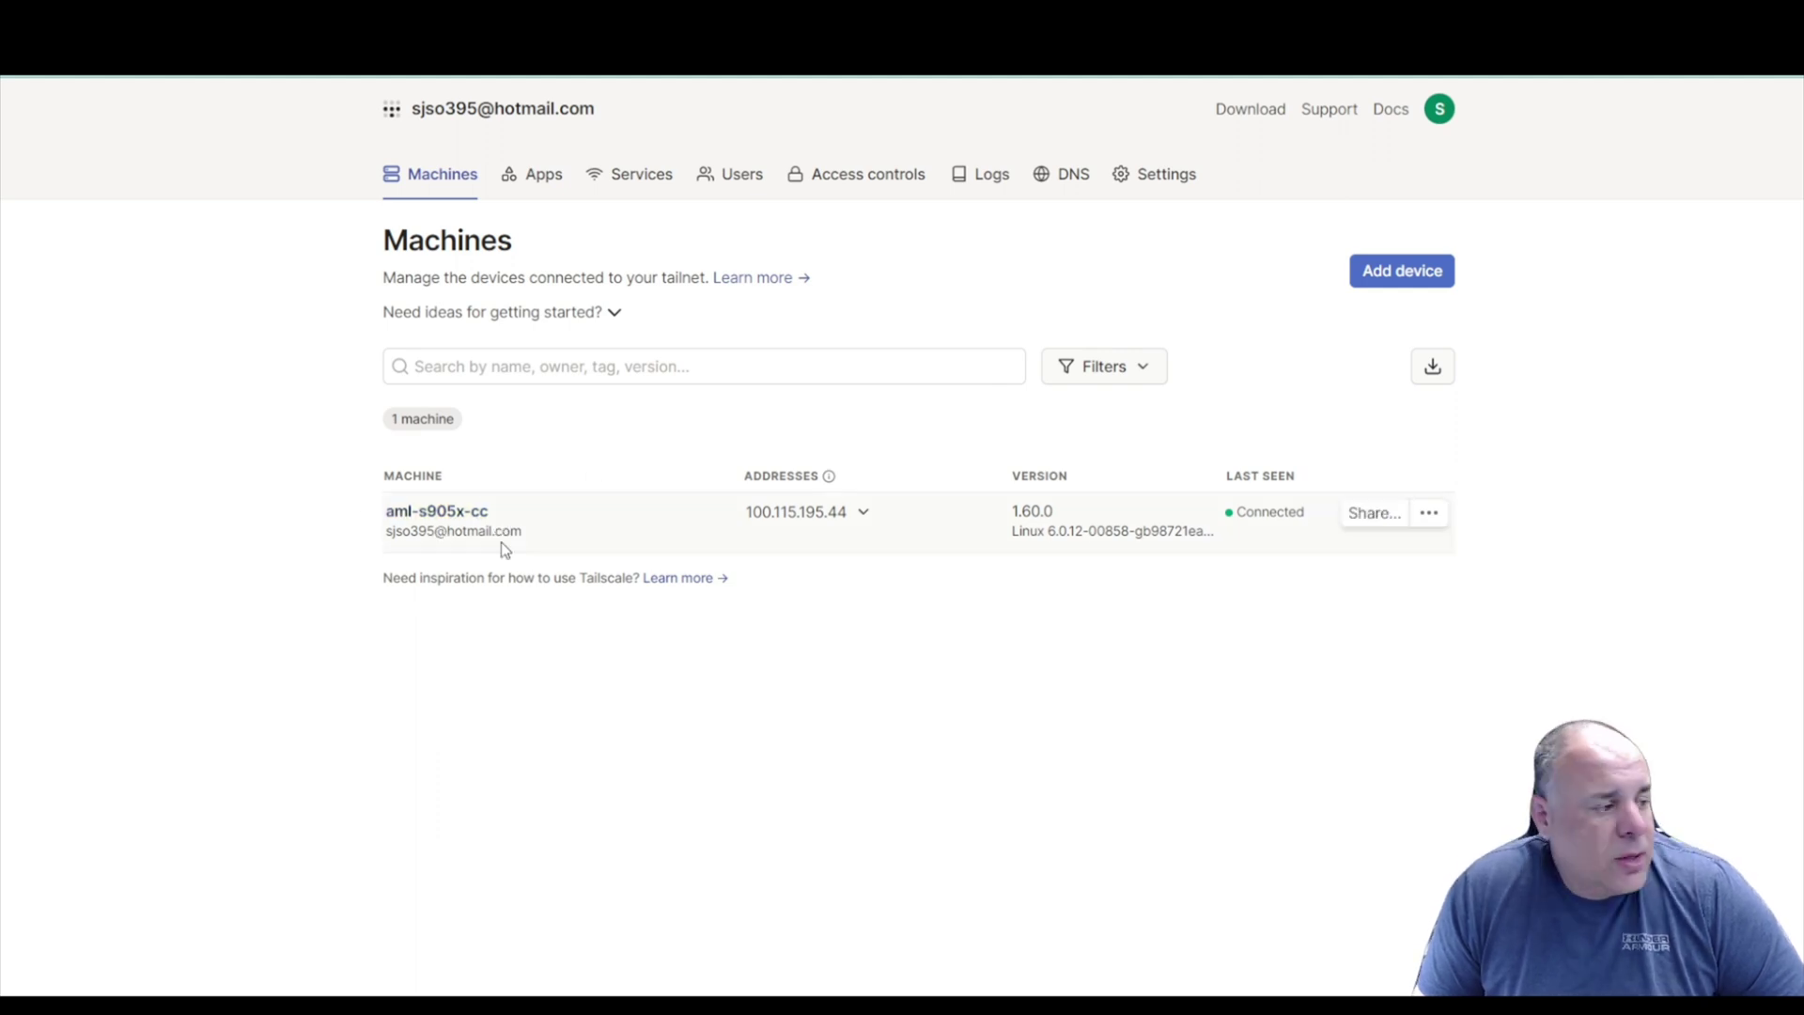
# Open the actions menu for the newly connected machine aml-s905x-cc.
pyautogui.click(1436, 517)
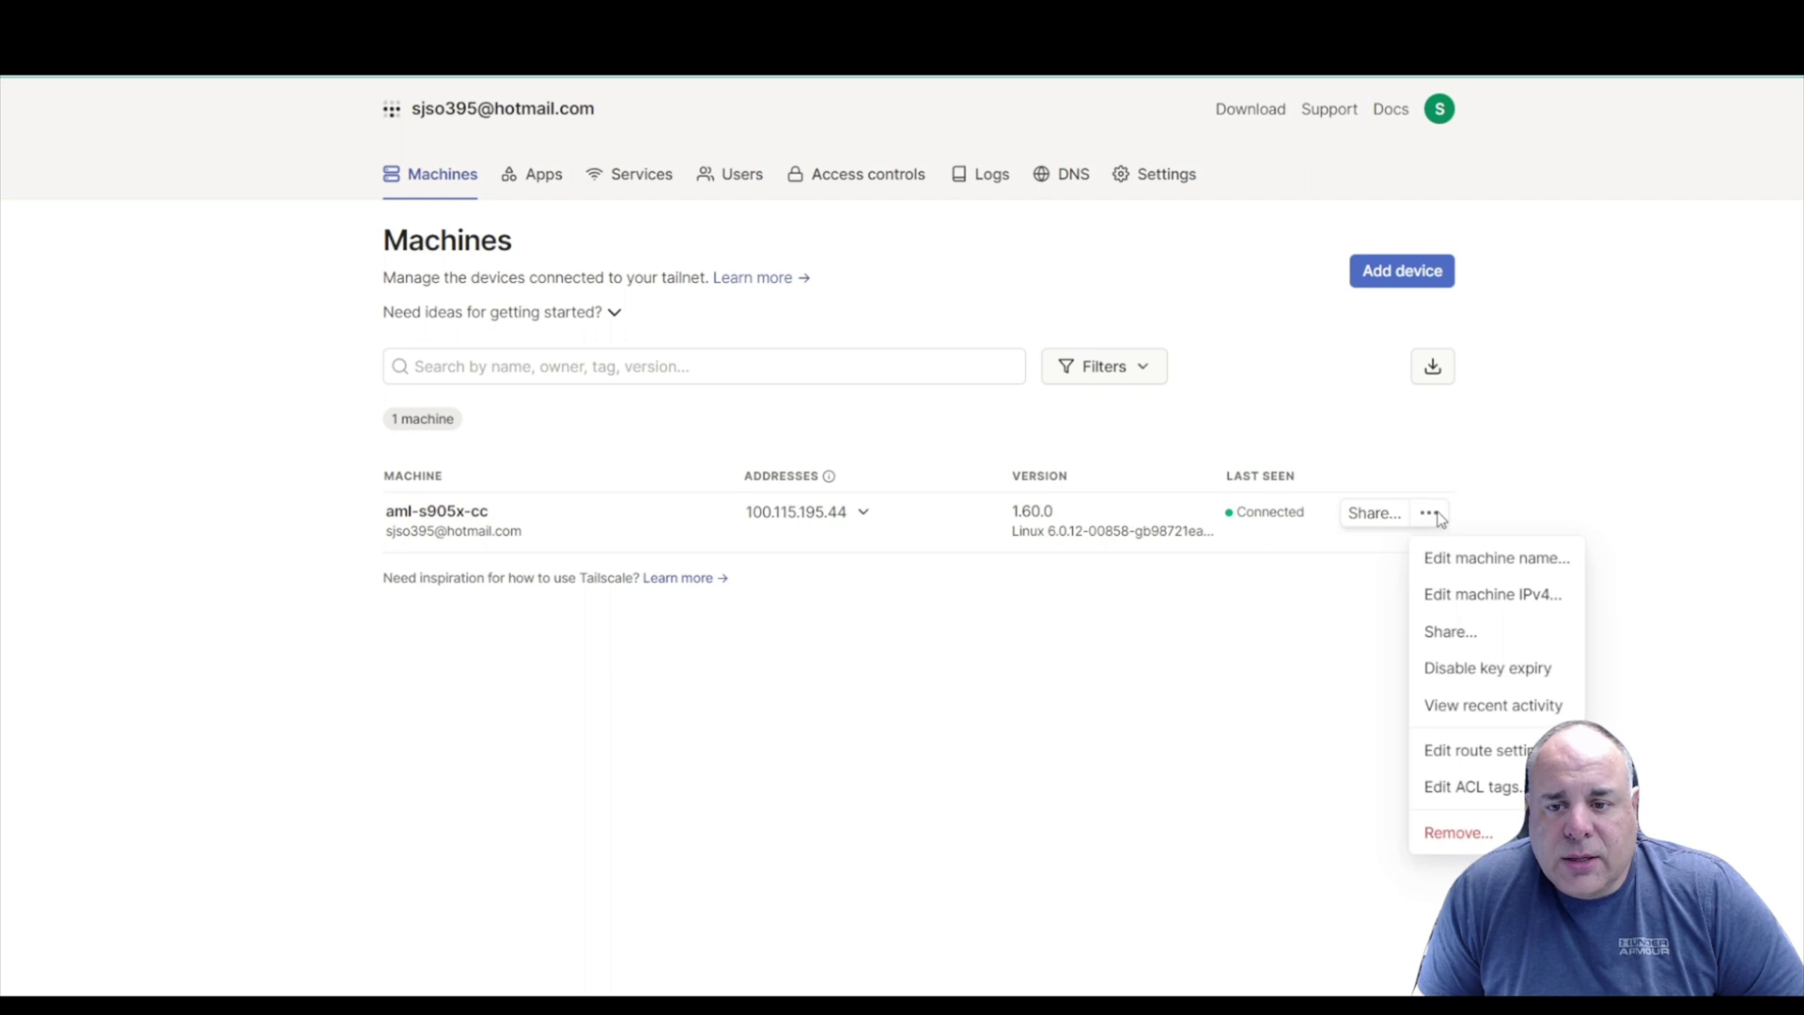
# Rename aml-s905x-cc to joeswingbits with auto-generate off, then check its 100.115.195.44 address.
pyautogui.click(1511, 561)
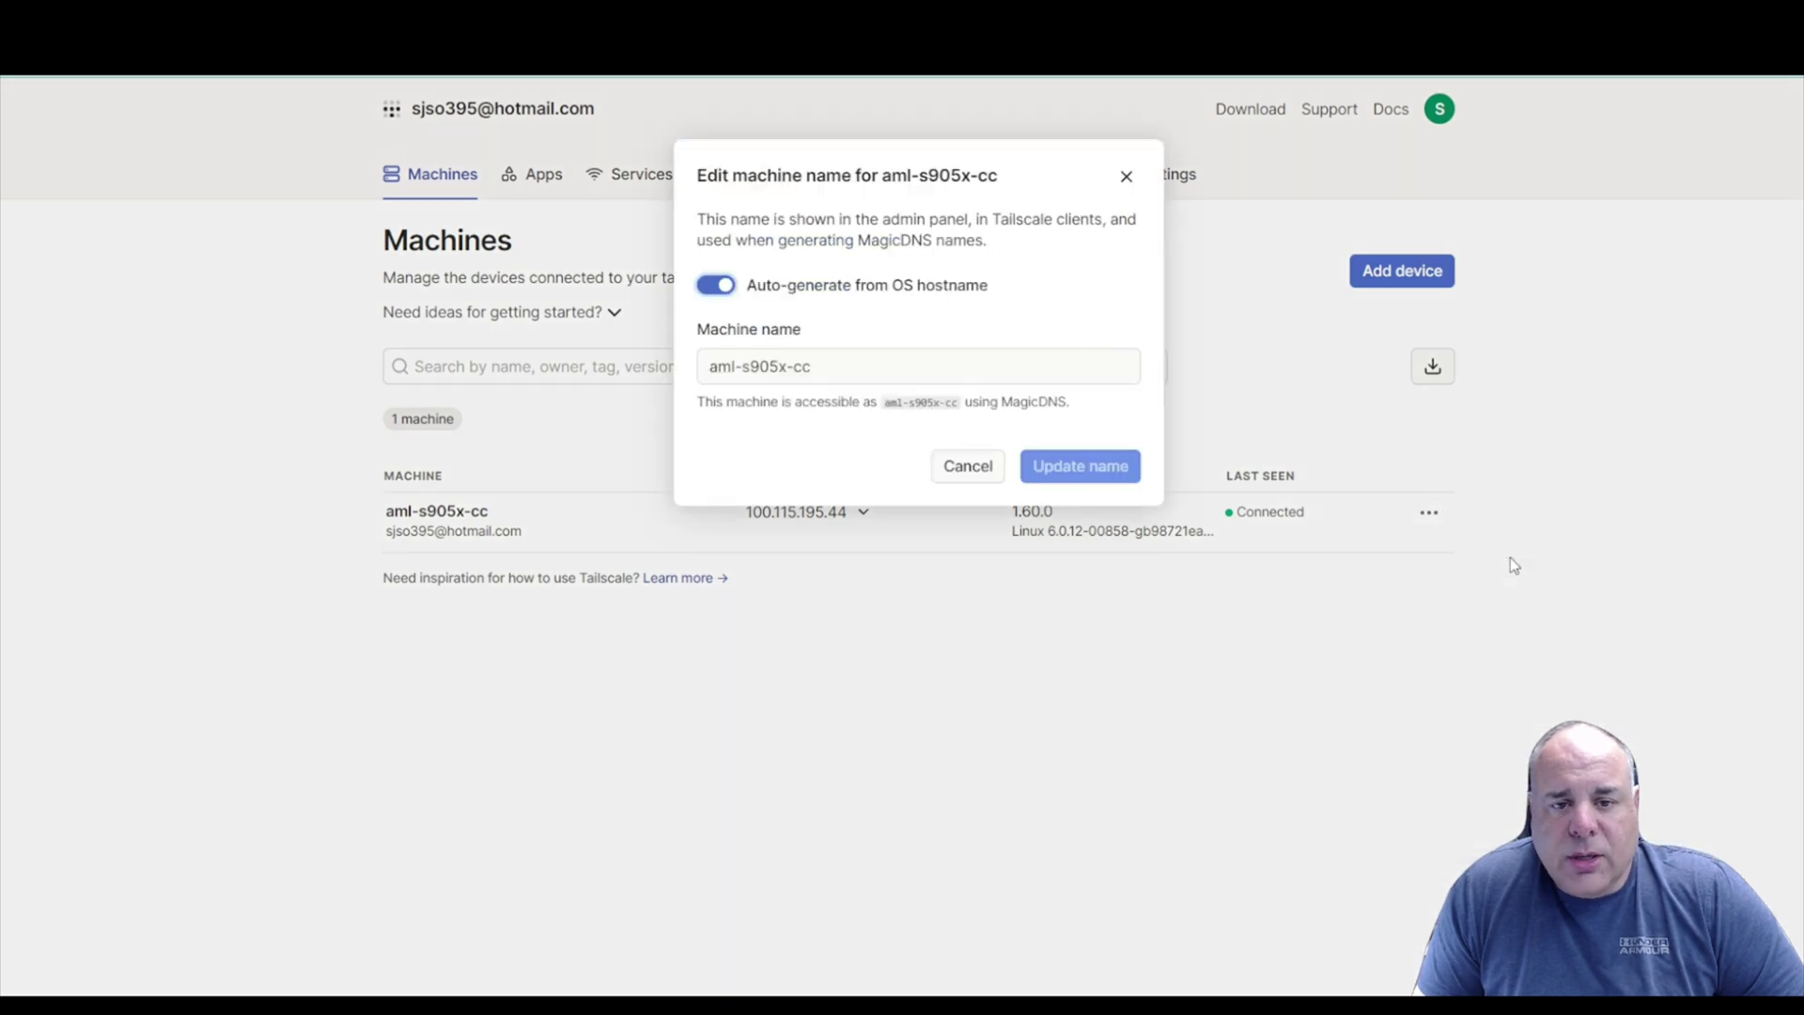
pyautogui.click(723, 291)
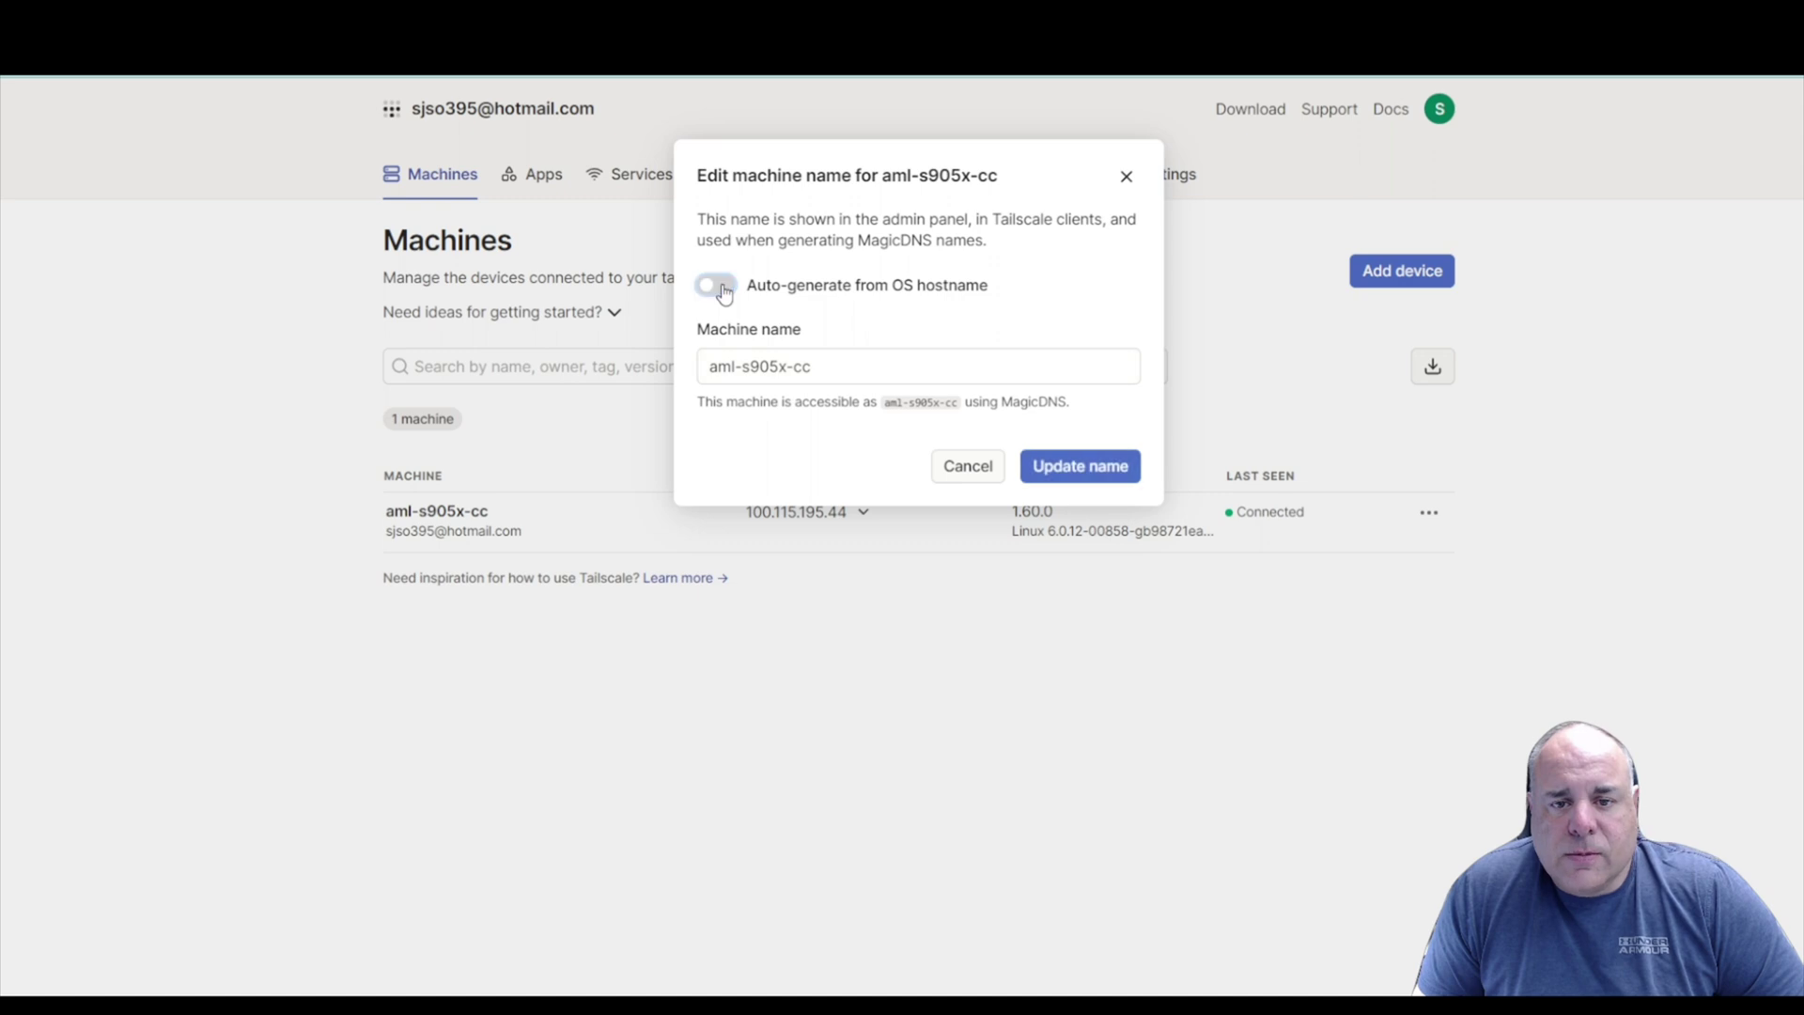
pyautogui.moveTo(811, 366); pyautogui.dragTo(701, 369)
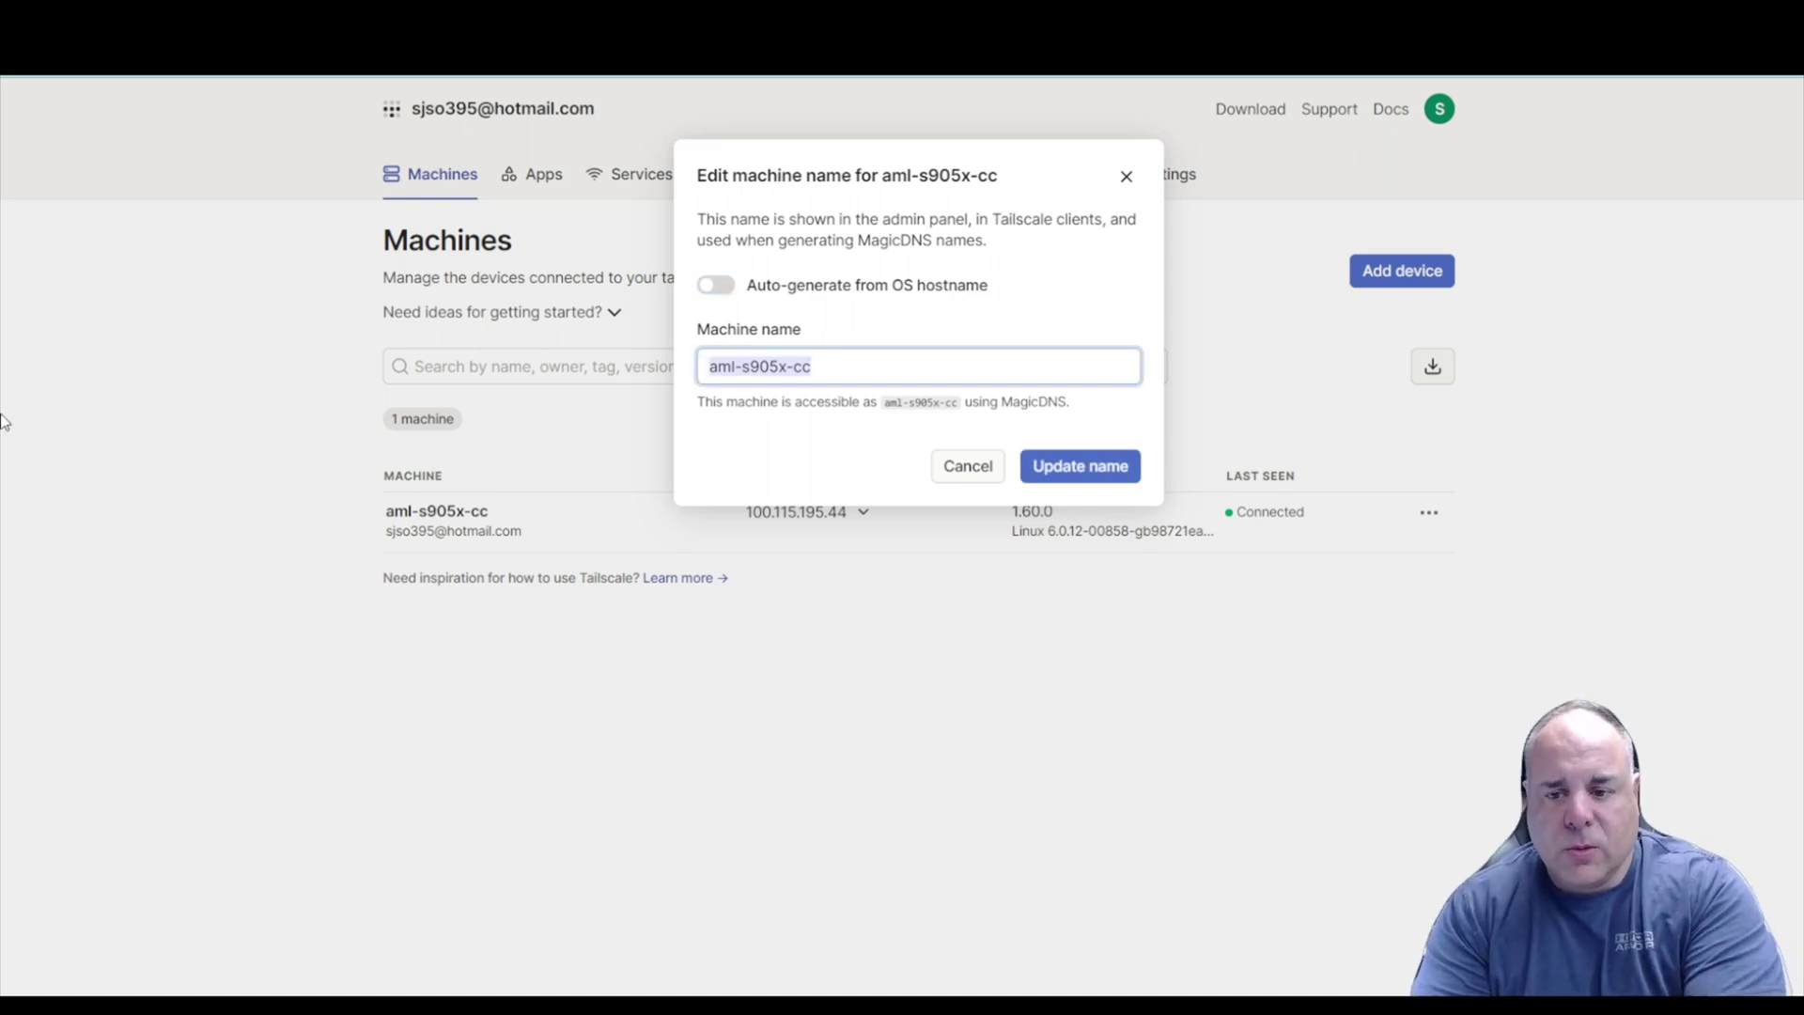
pyautogui.write('main100')
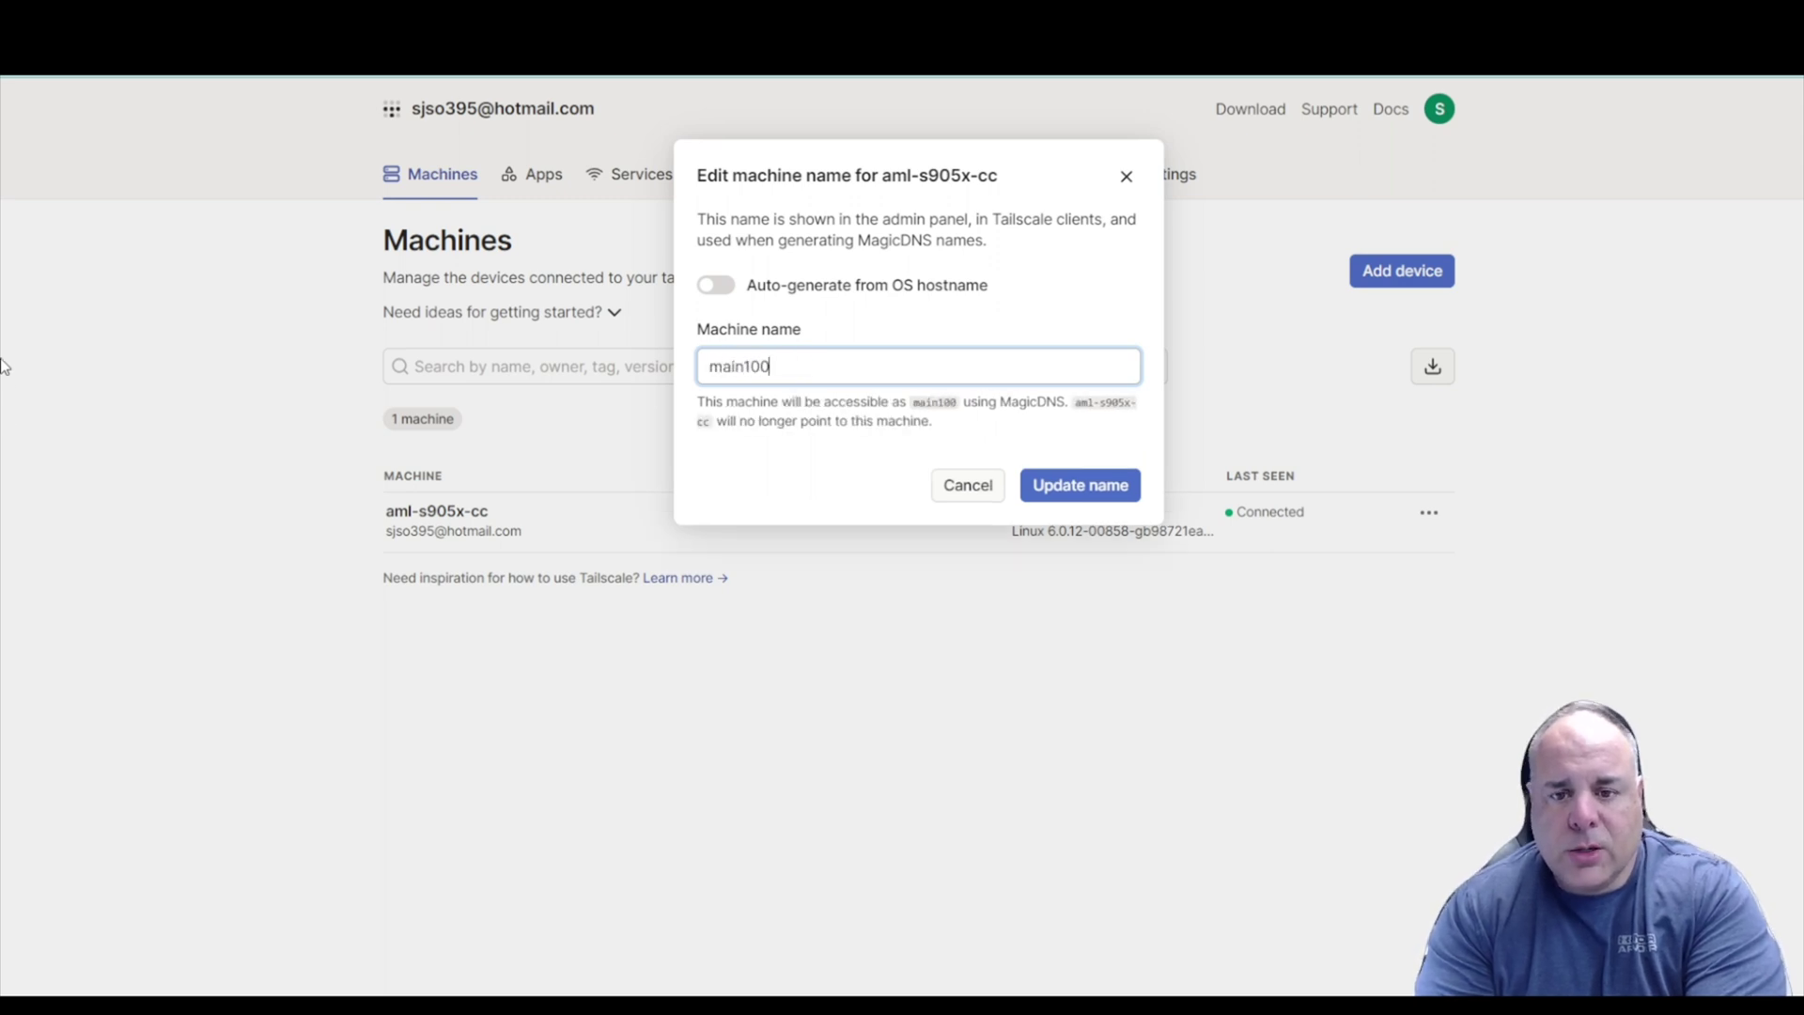
pyautogui.press('BackSpace')
pyautogui.press('BackSpace')
pyautogui.press('BackSpace')
pyautogui.press('BackSpace')
pyautogui.press('BackSpace')
pyautogui.press('BackSpace')
pyautogui.press('BackSpace')
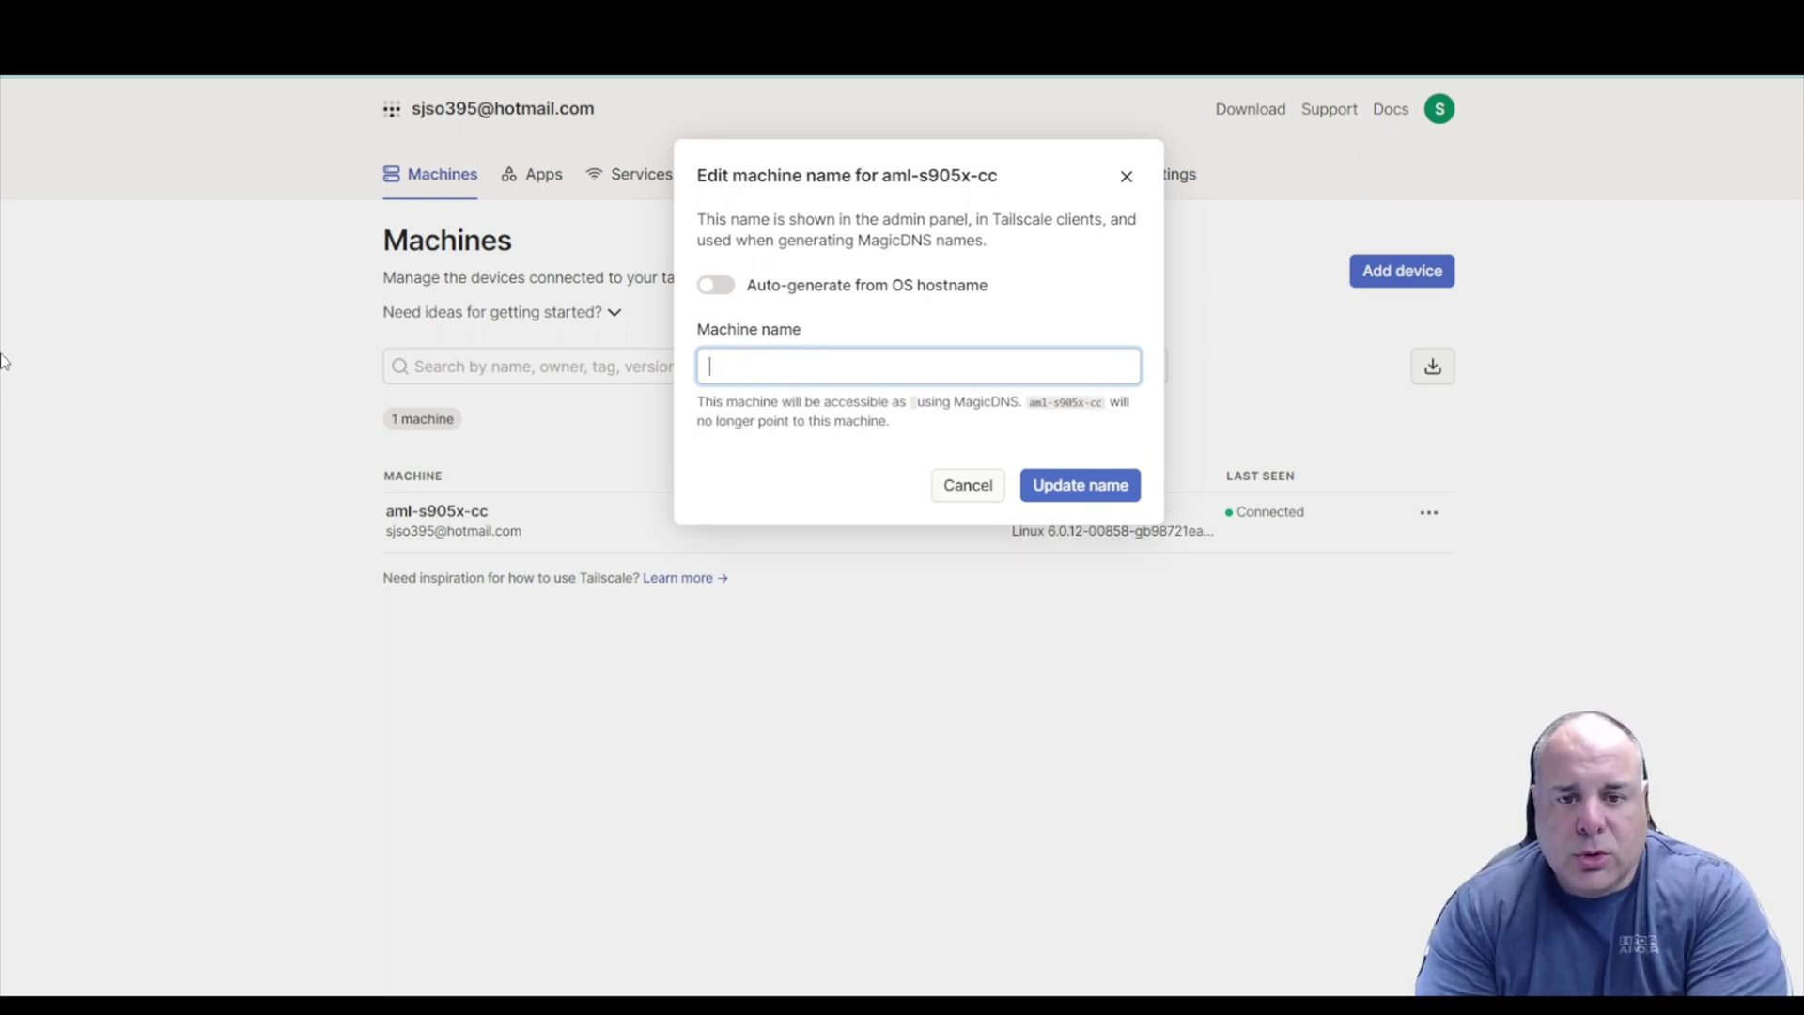
pyautogui.write('joes')
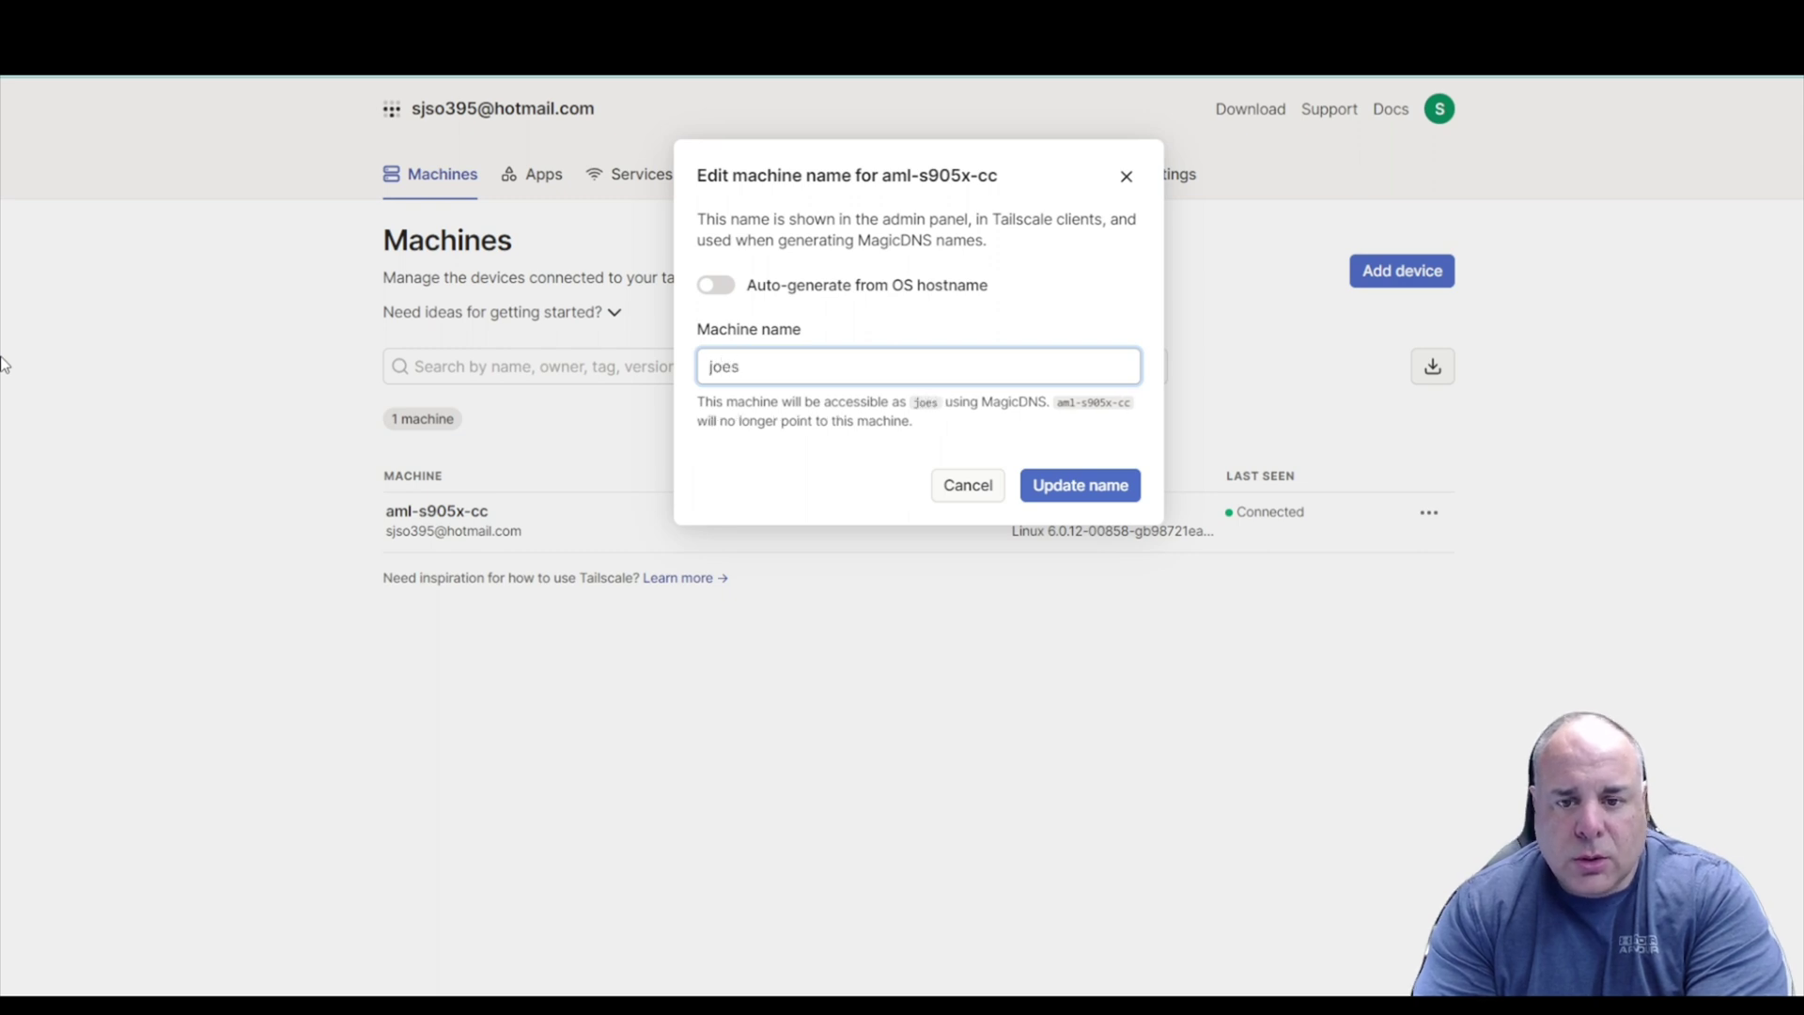
pyautogui.write('w')
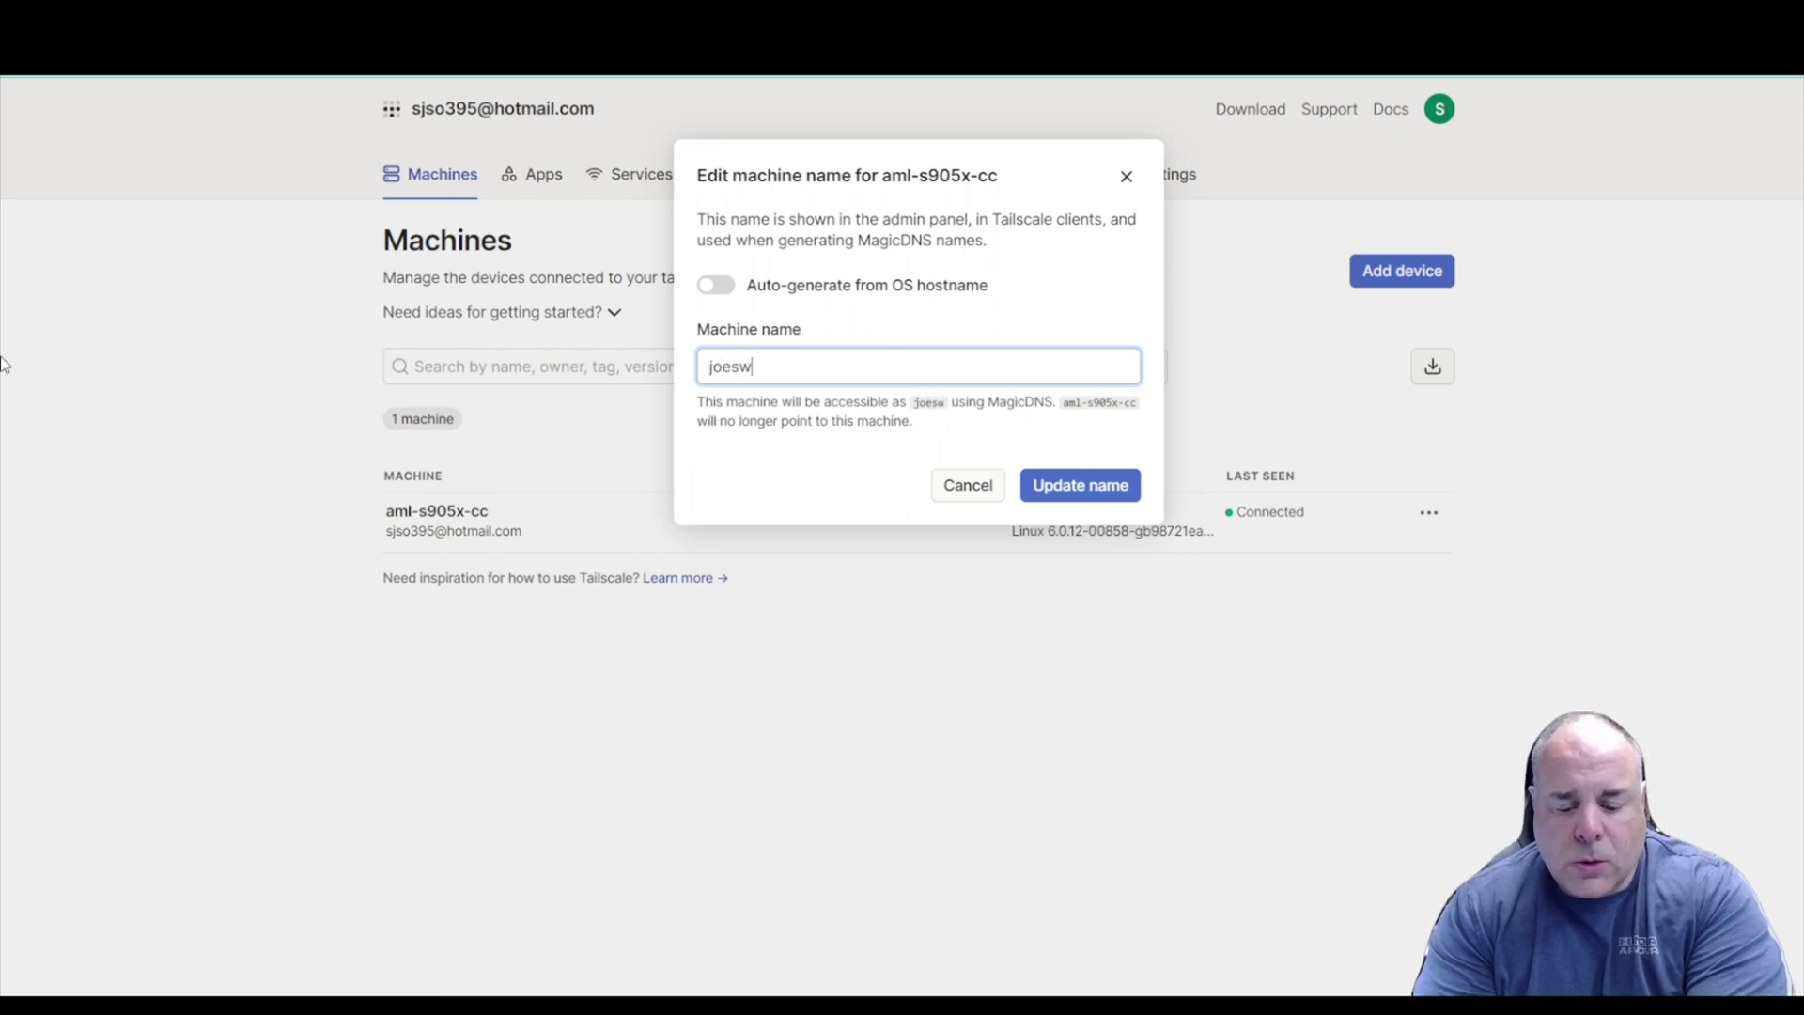
pyautogui.write('ingbits')
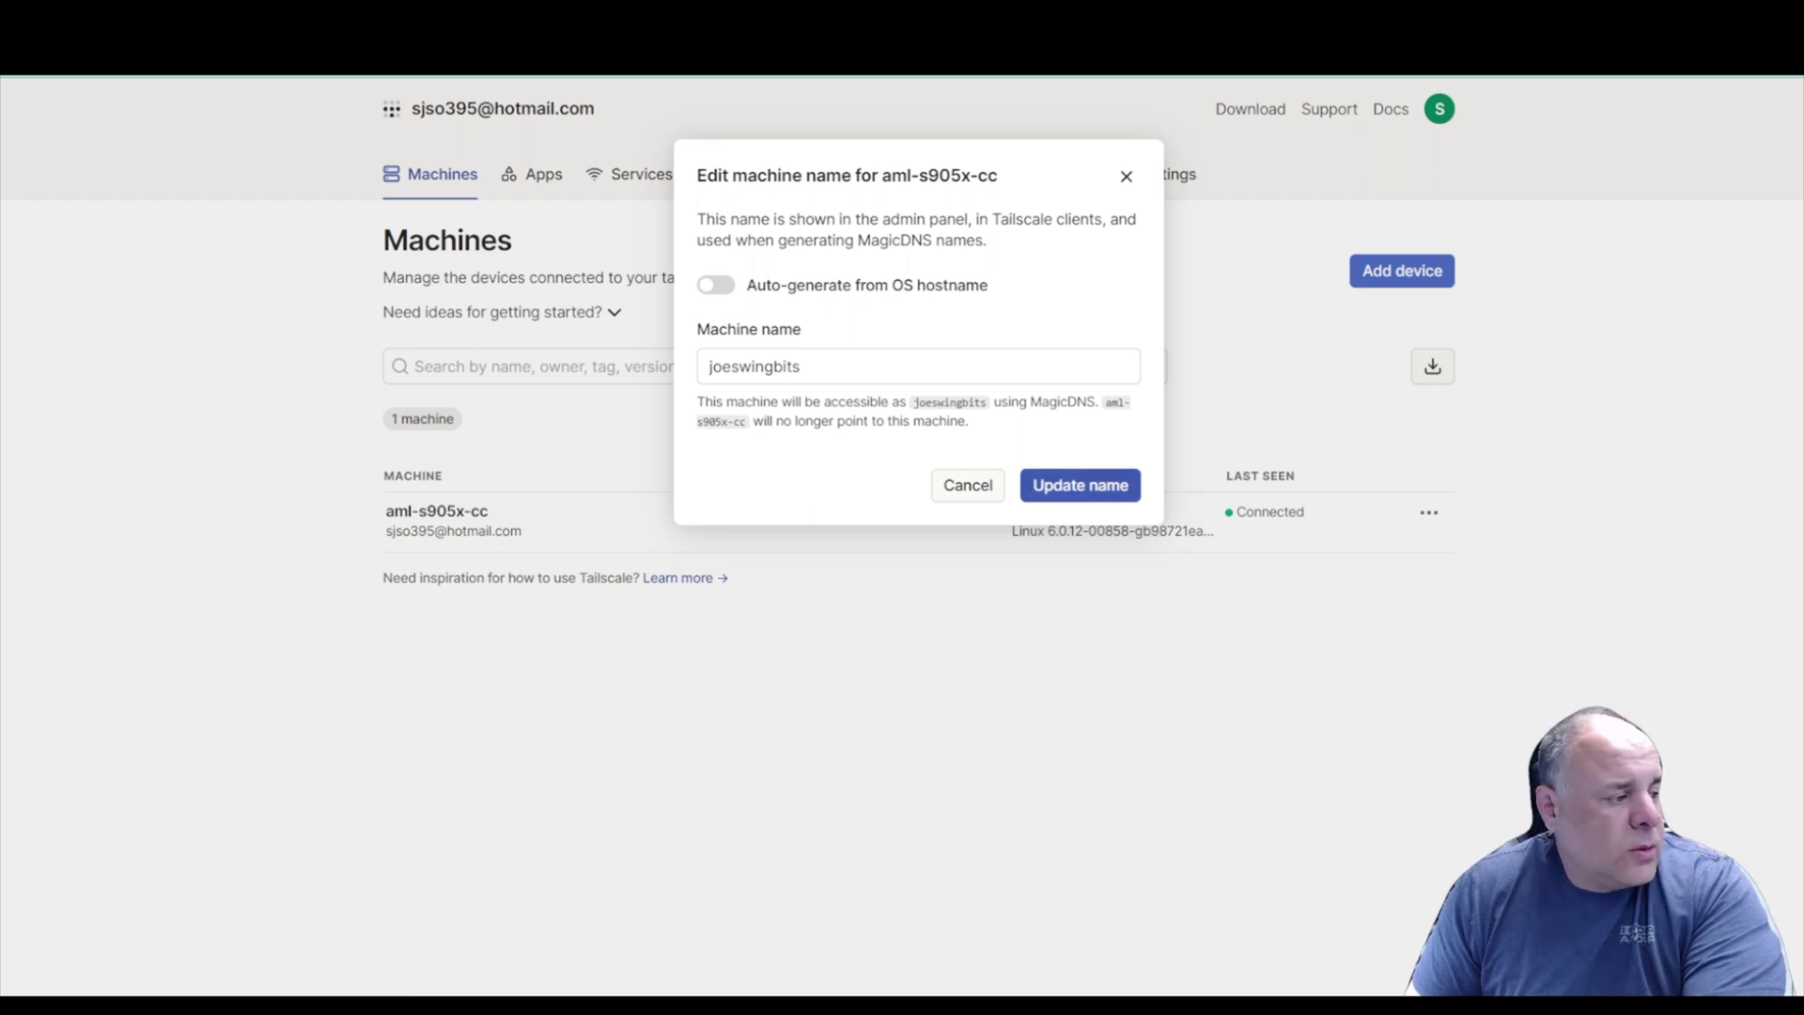
pyautogui.click(1080, 485)
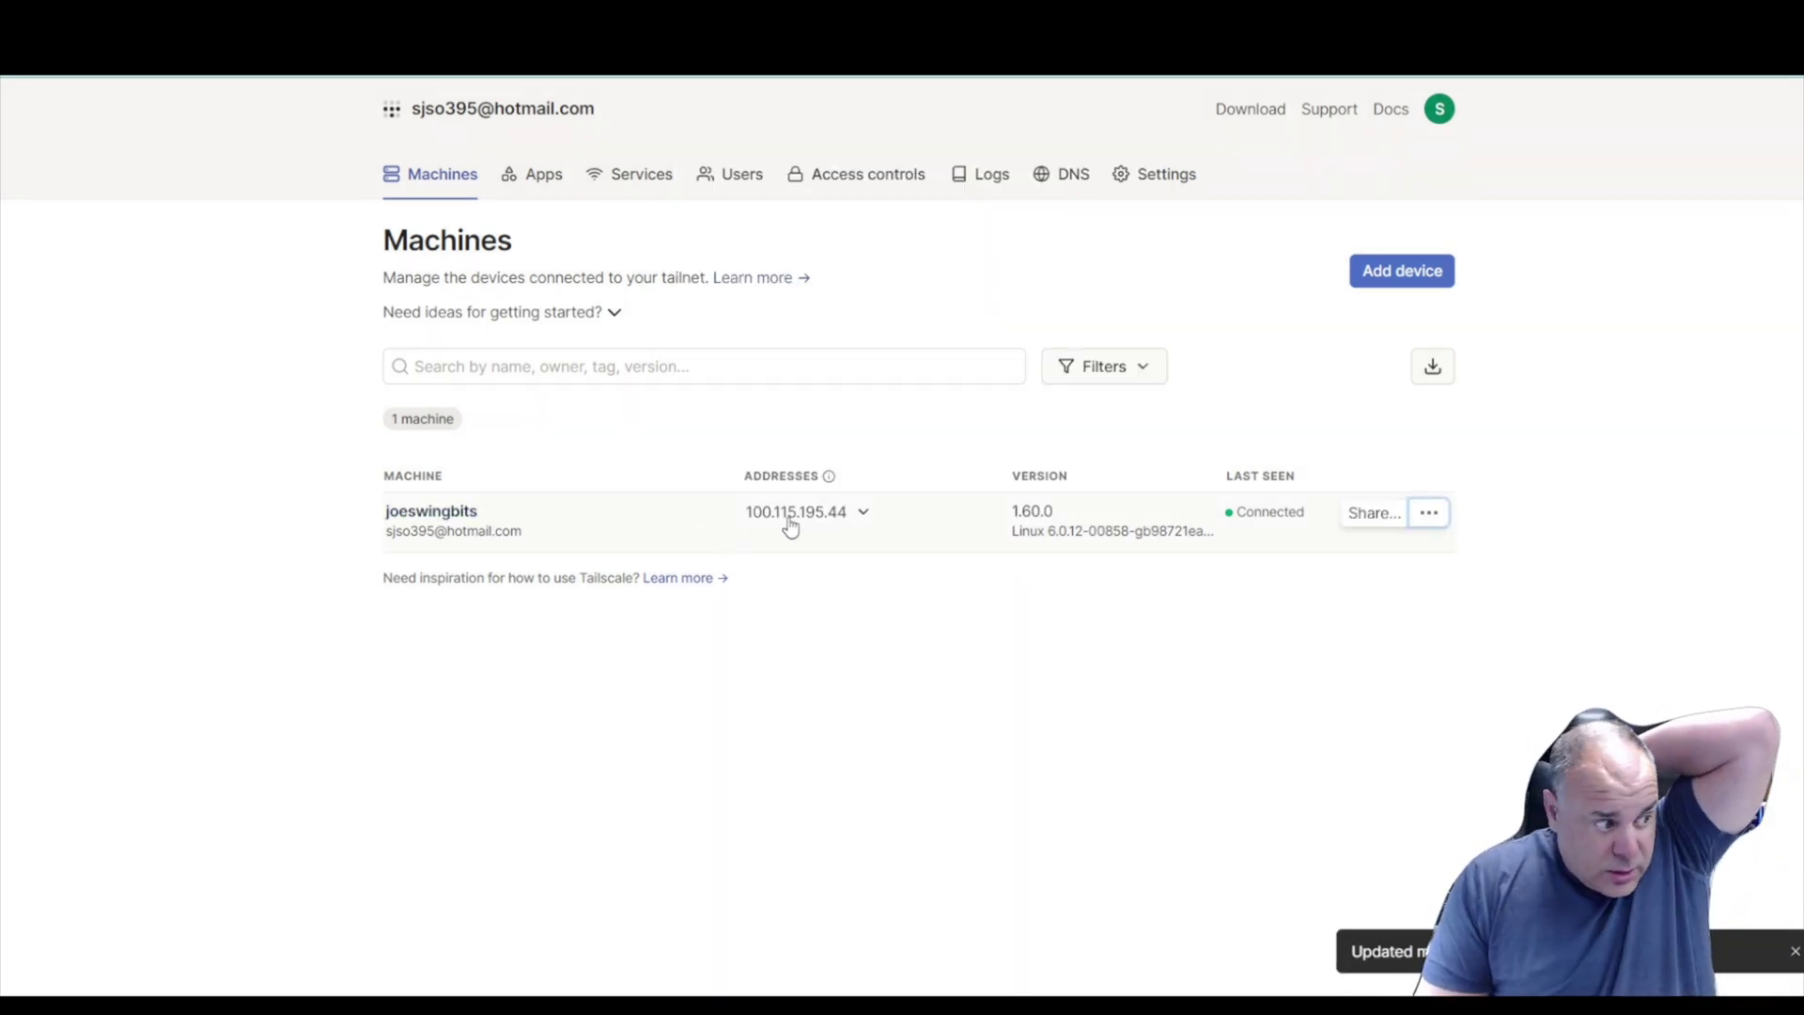
pyautogui.click(850, 515)
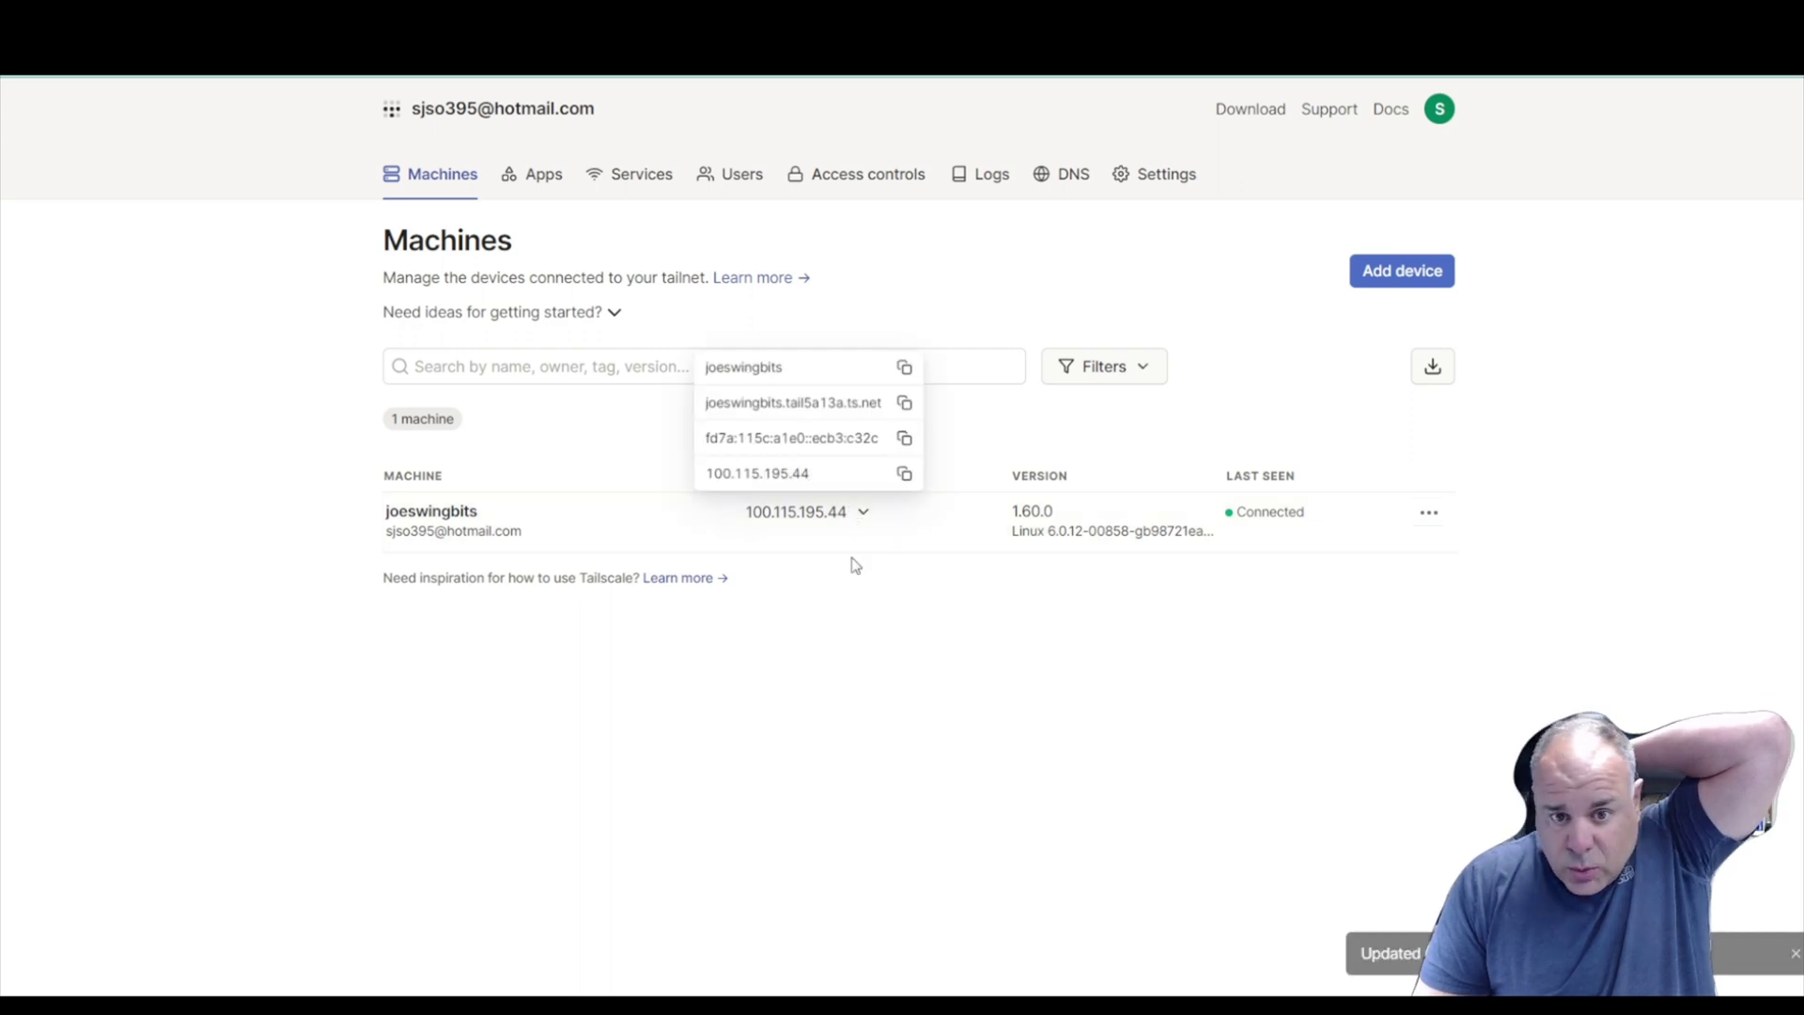
pyautogui.click(862, 519)
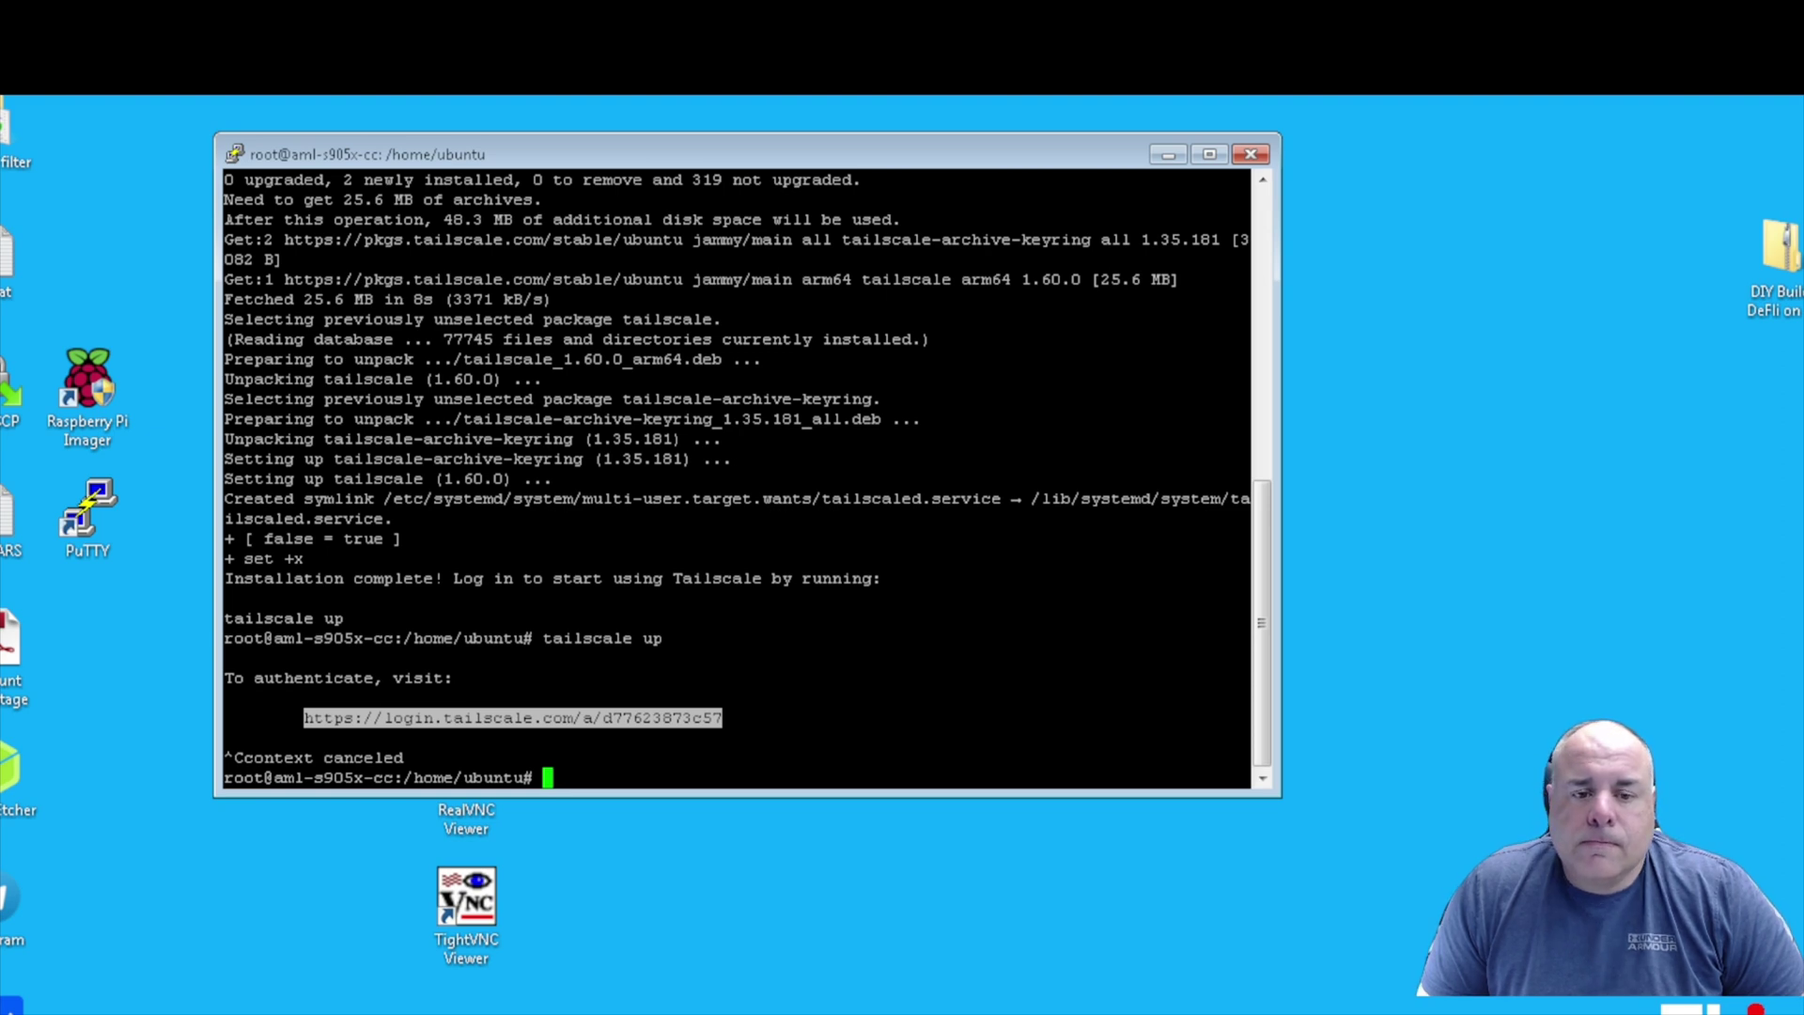
# End the old PuTTY session and start an SSH connection to 100.115.195.44.
pyautogui.click(1251, 154)
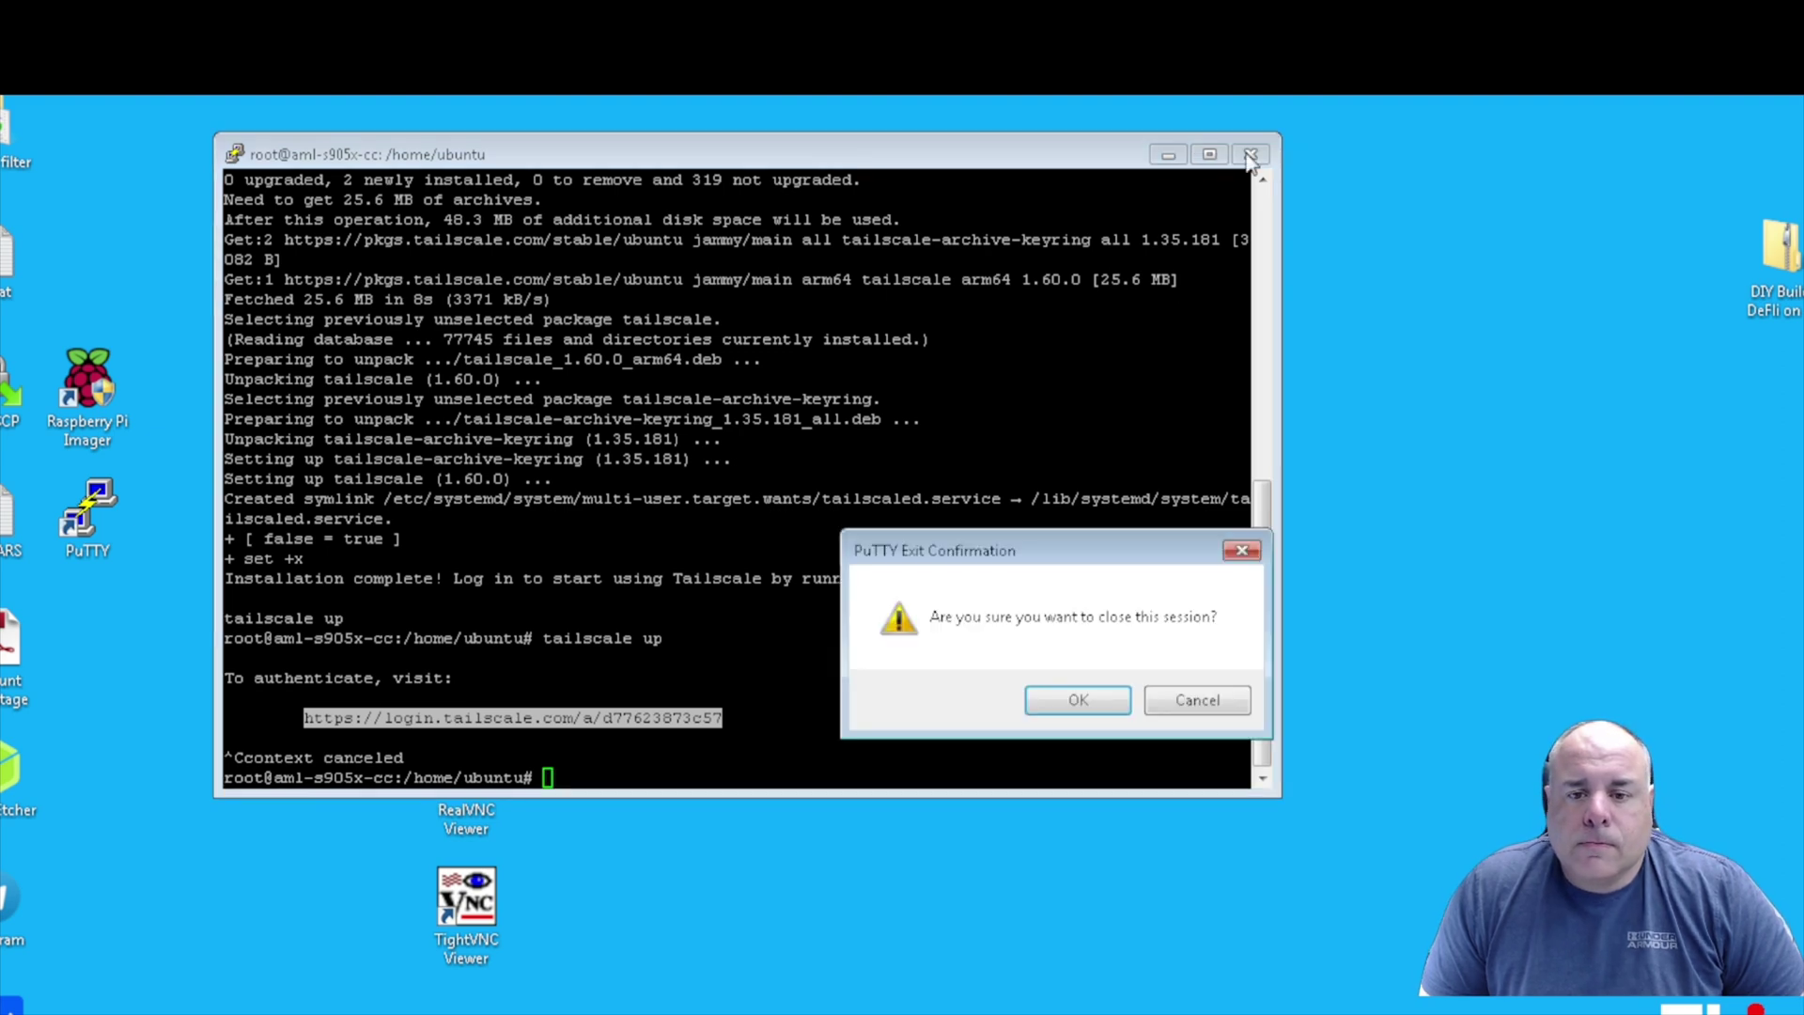
pyautogui.click(1051, 701)
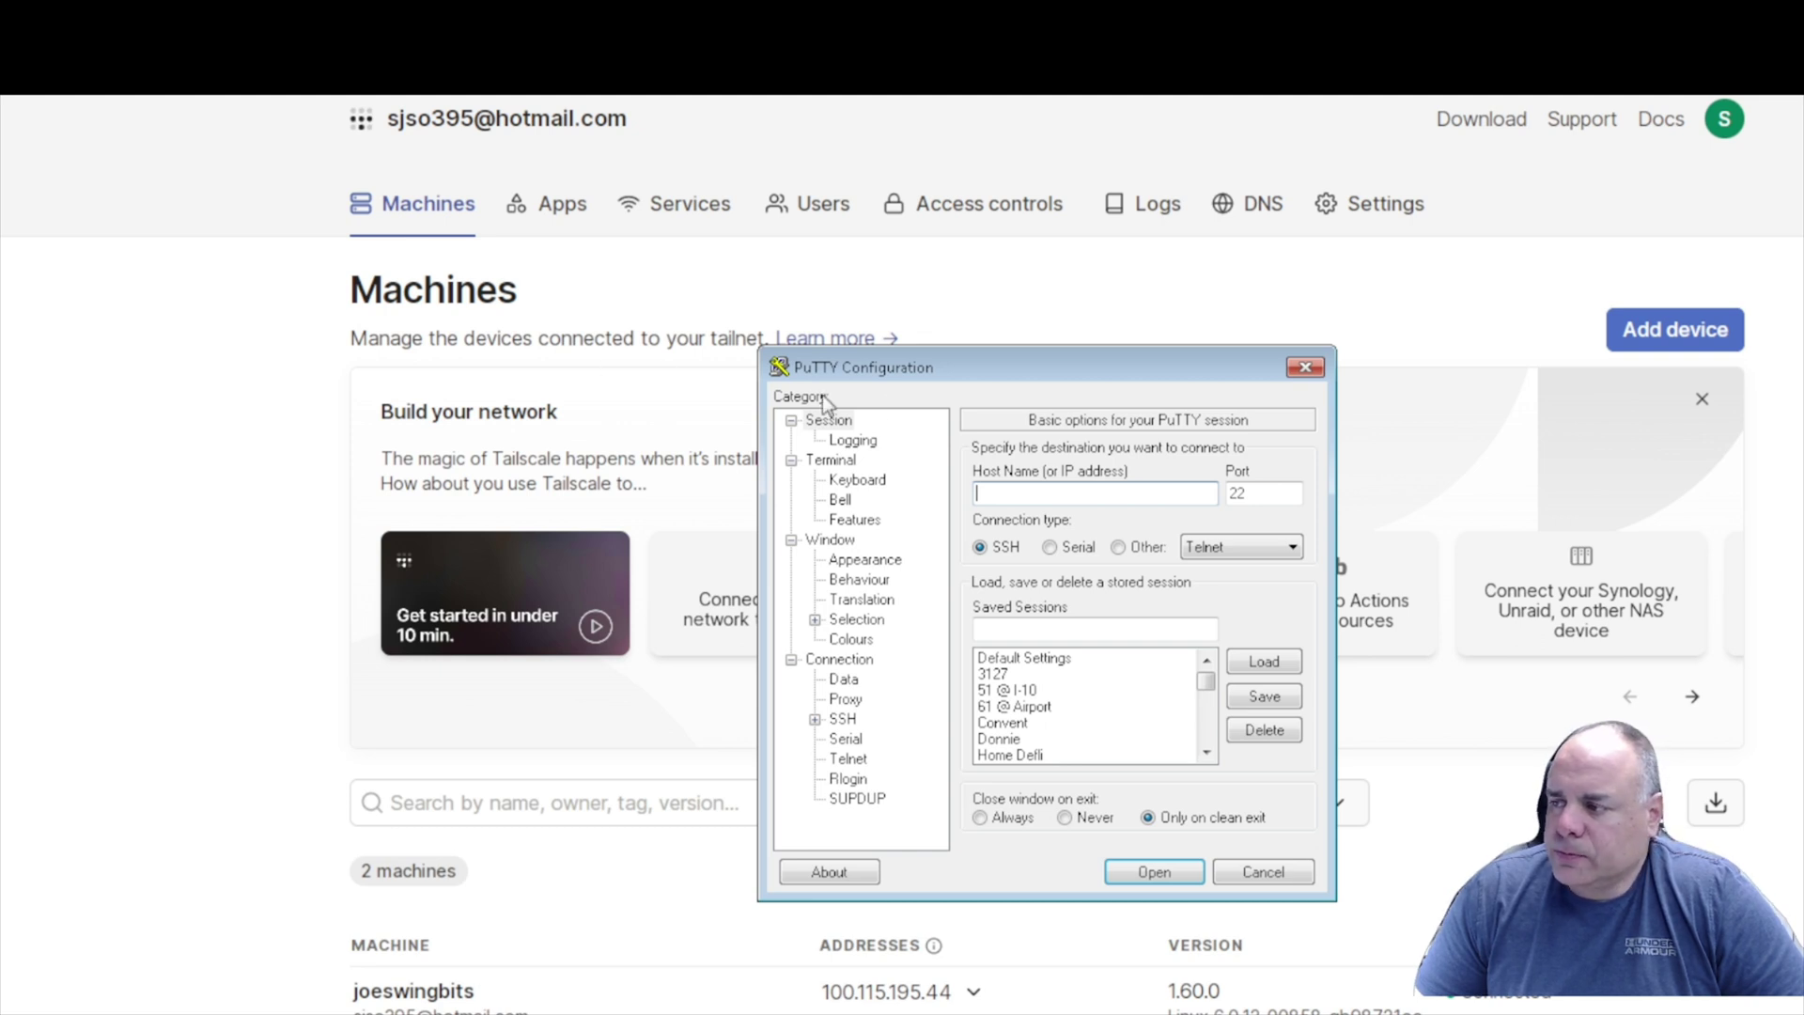
pyautogui.rightClick(1019, 496)
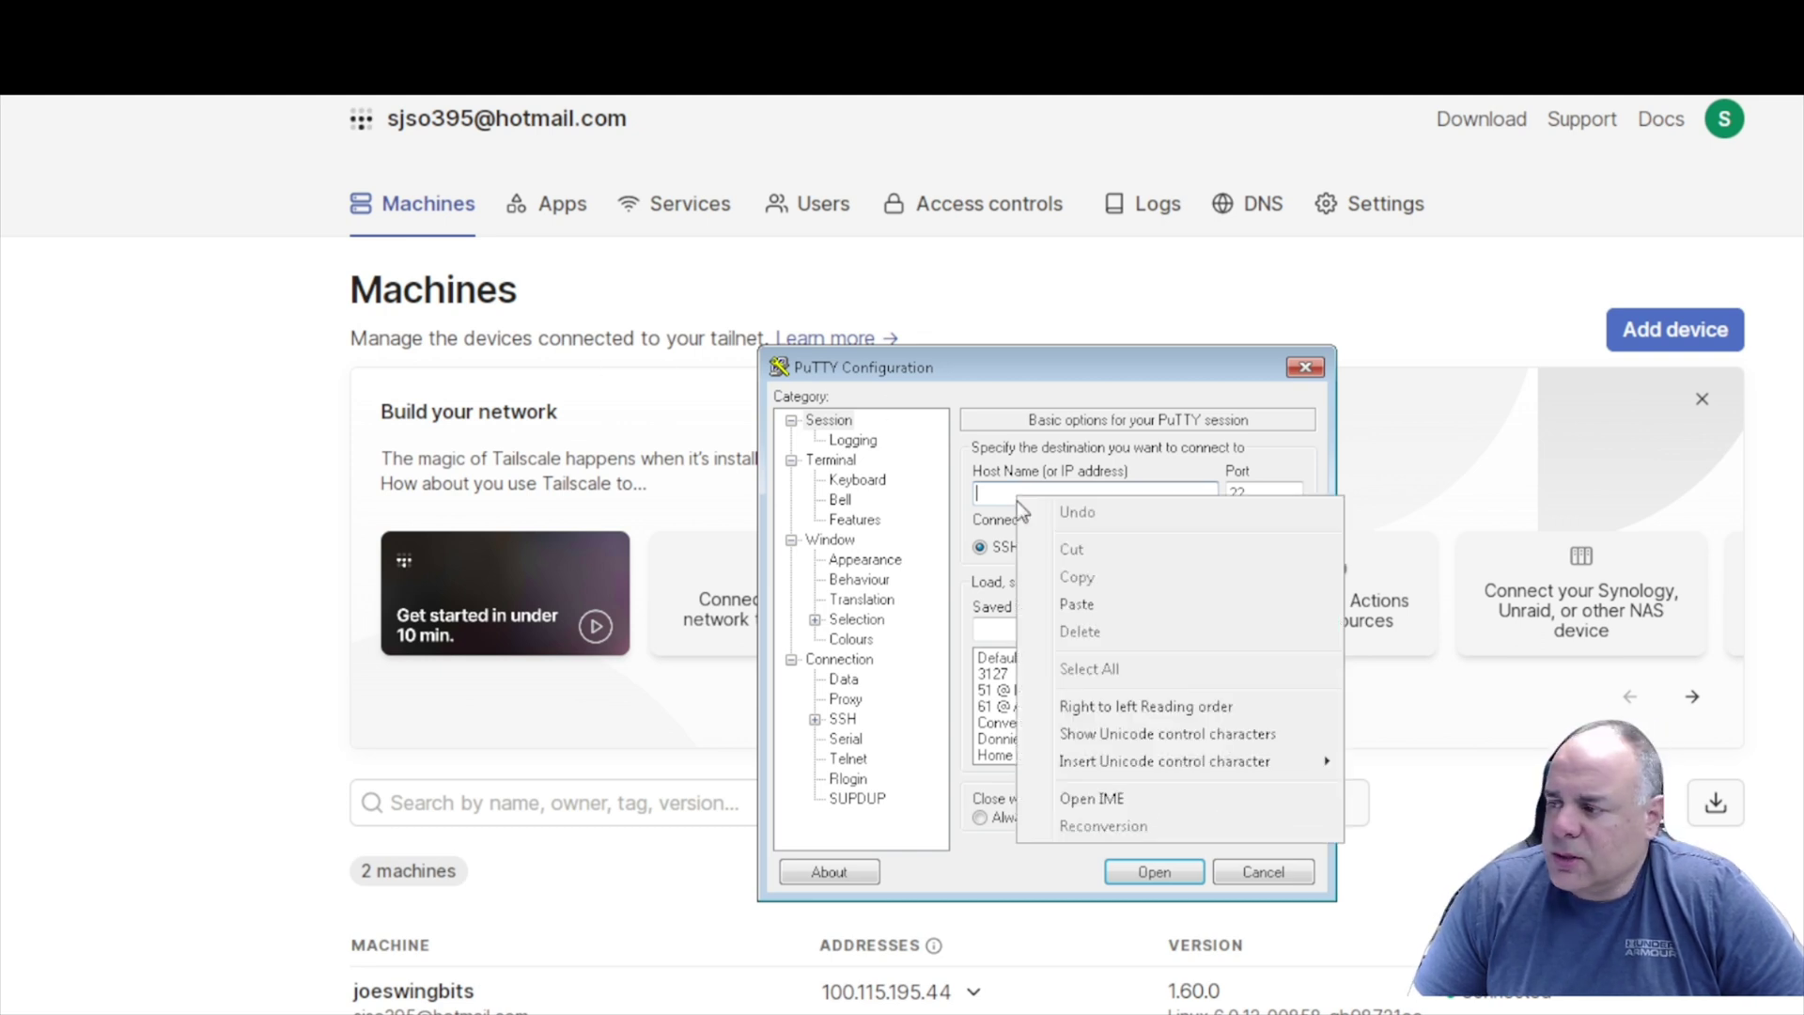
pyautogui.click(1114, 607)
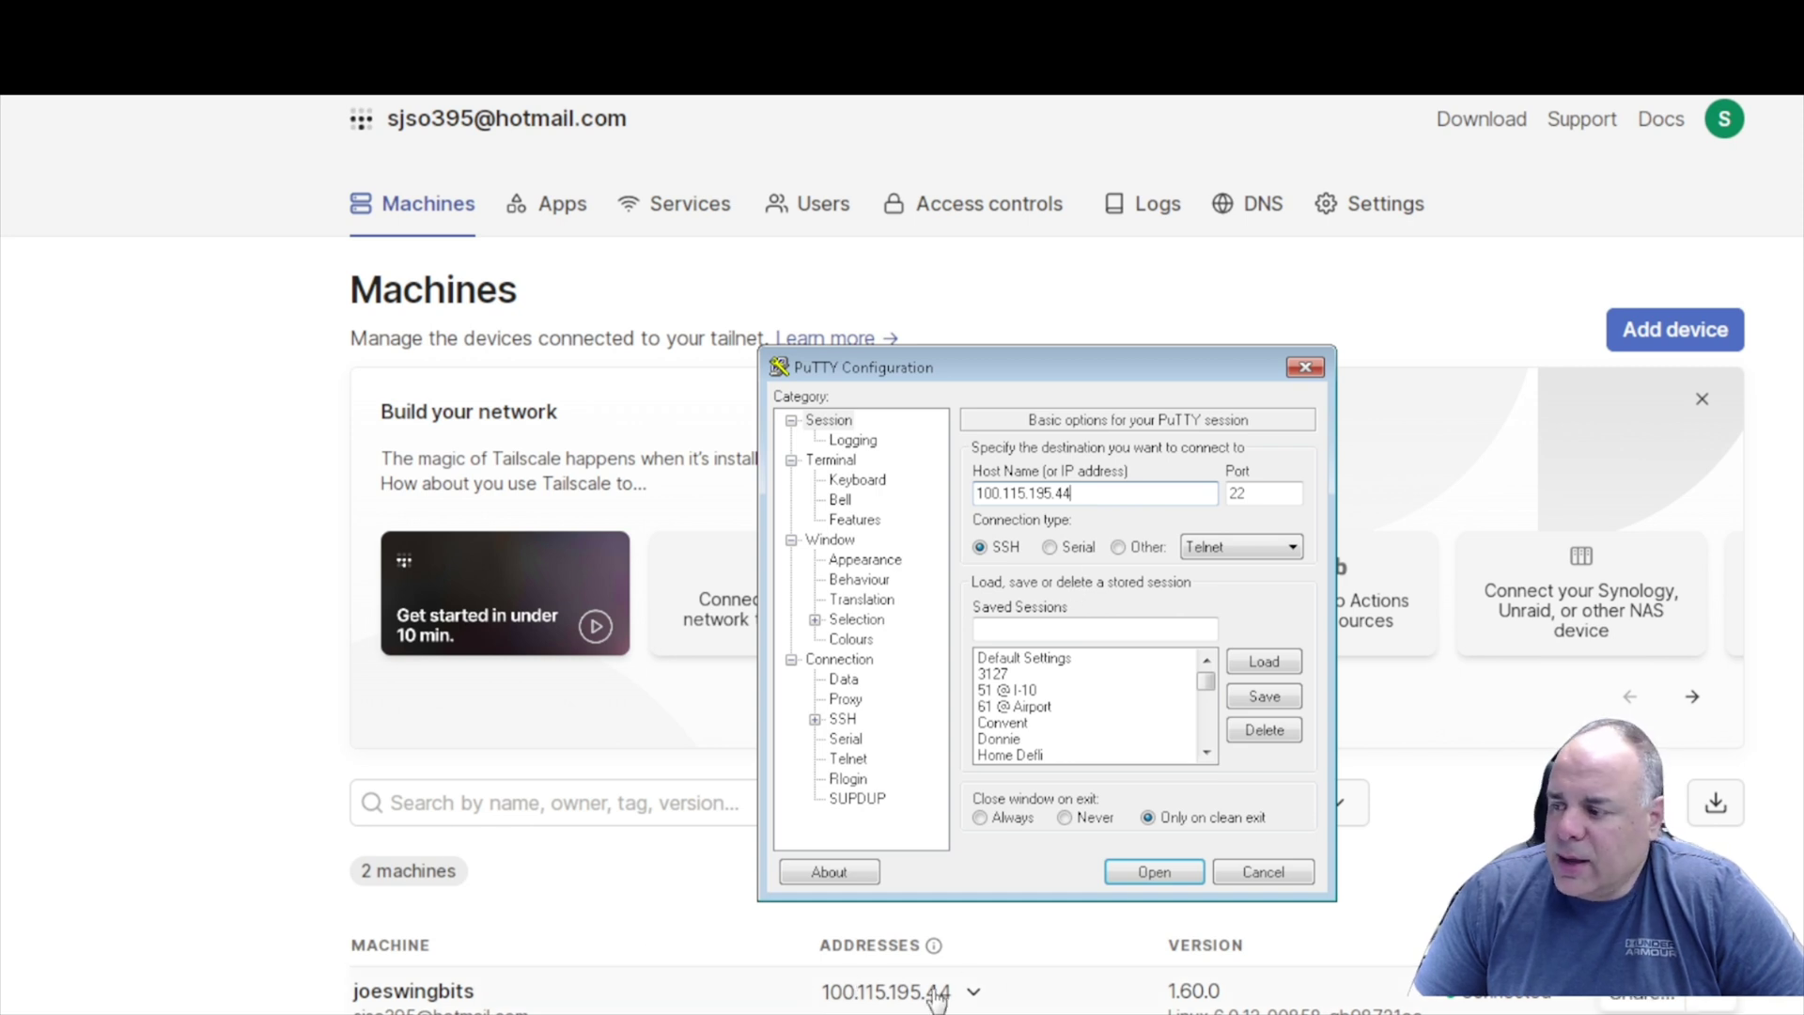
pyautogui.click(1154, 872)
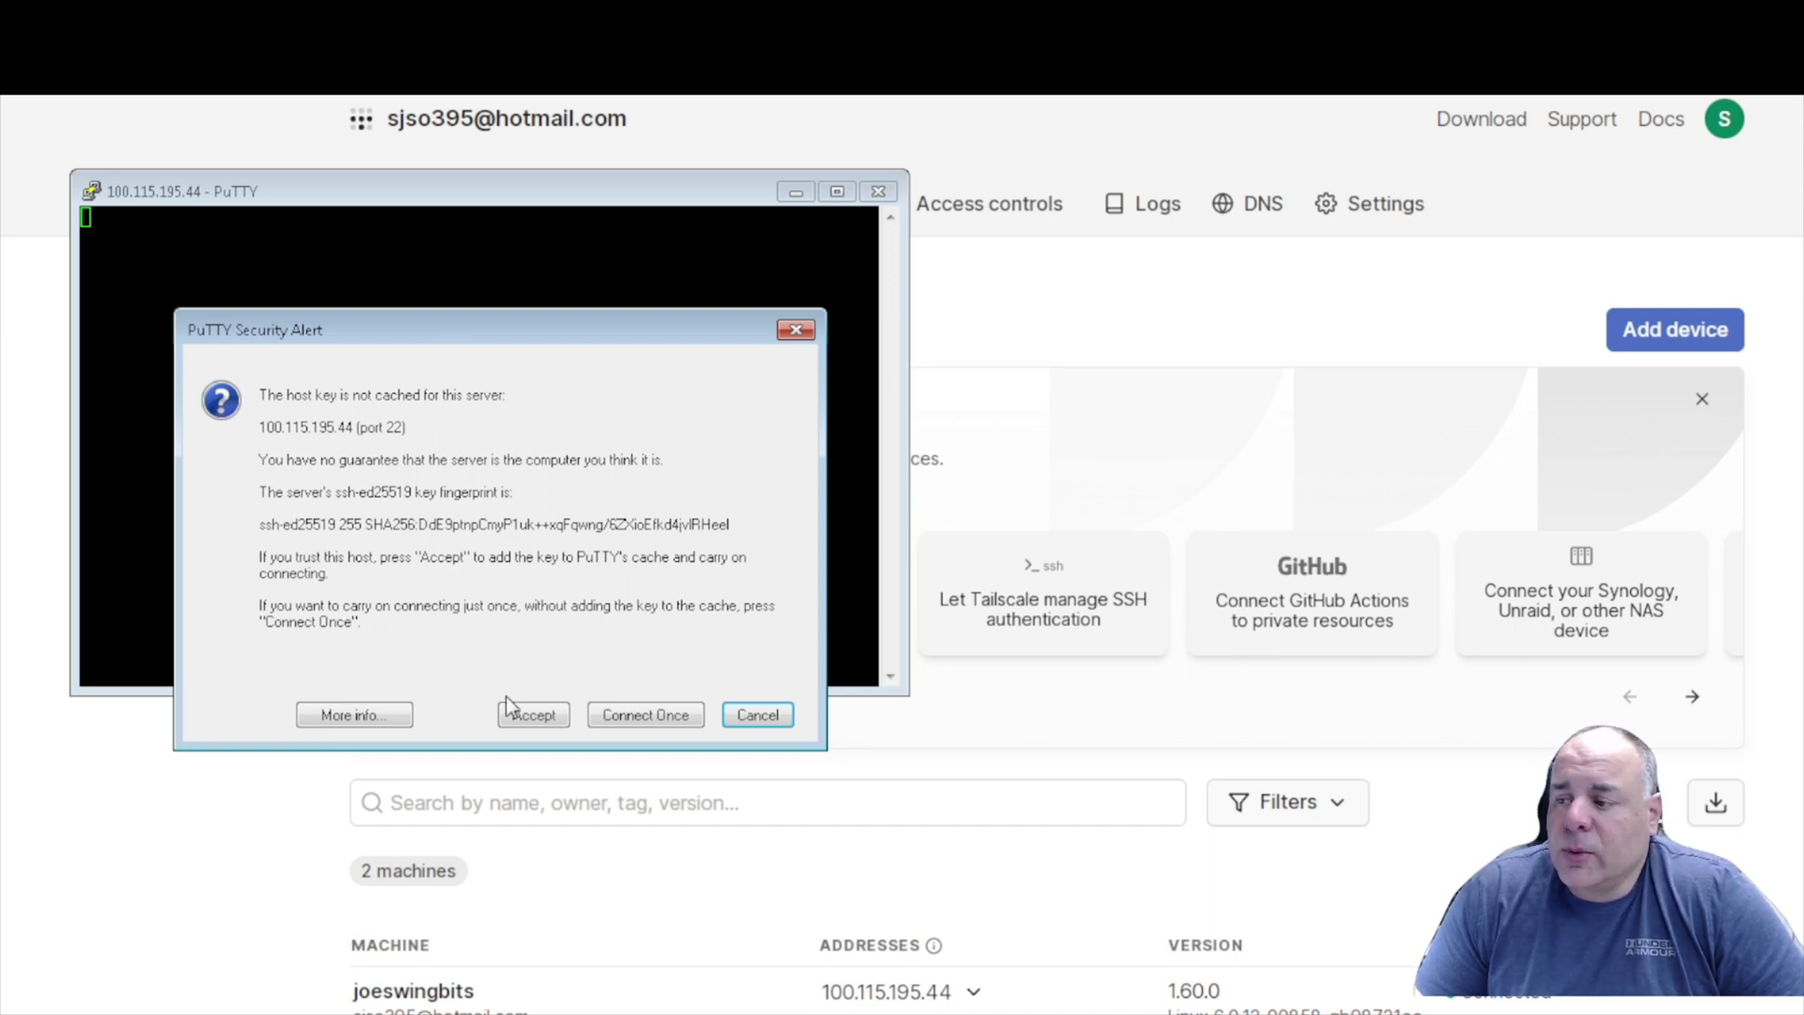
# Accept the board's host key and log in as ubuntu with the password.
pyautogui.click(534, 714)
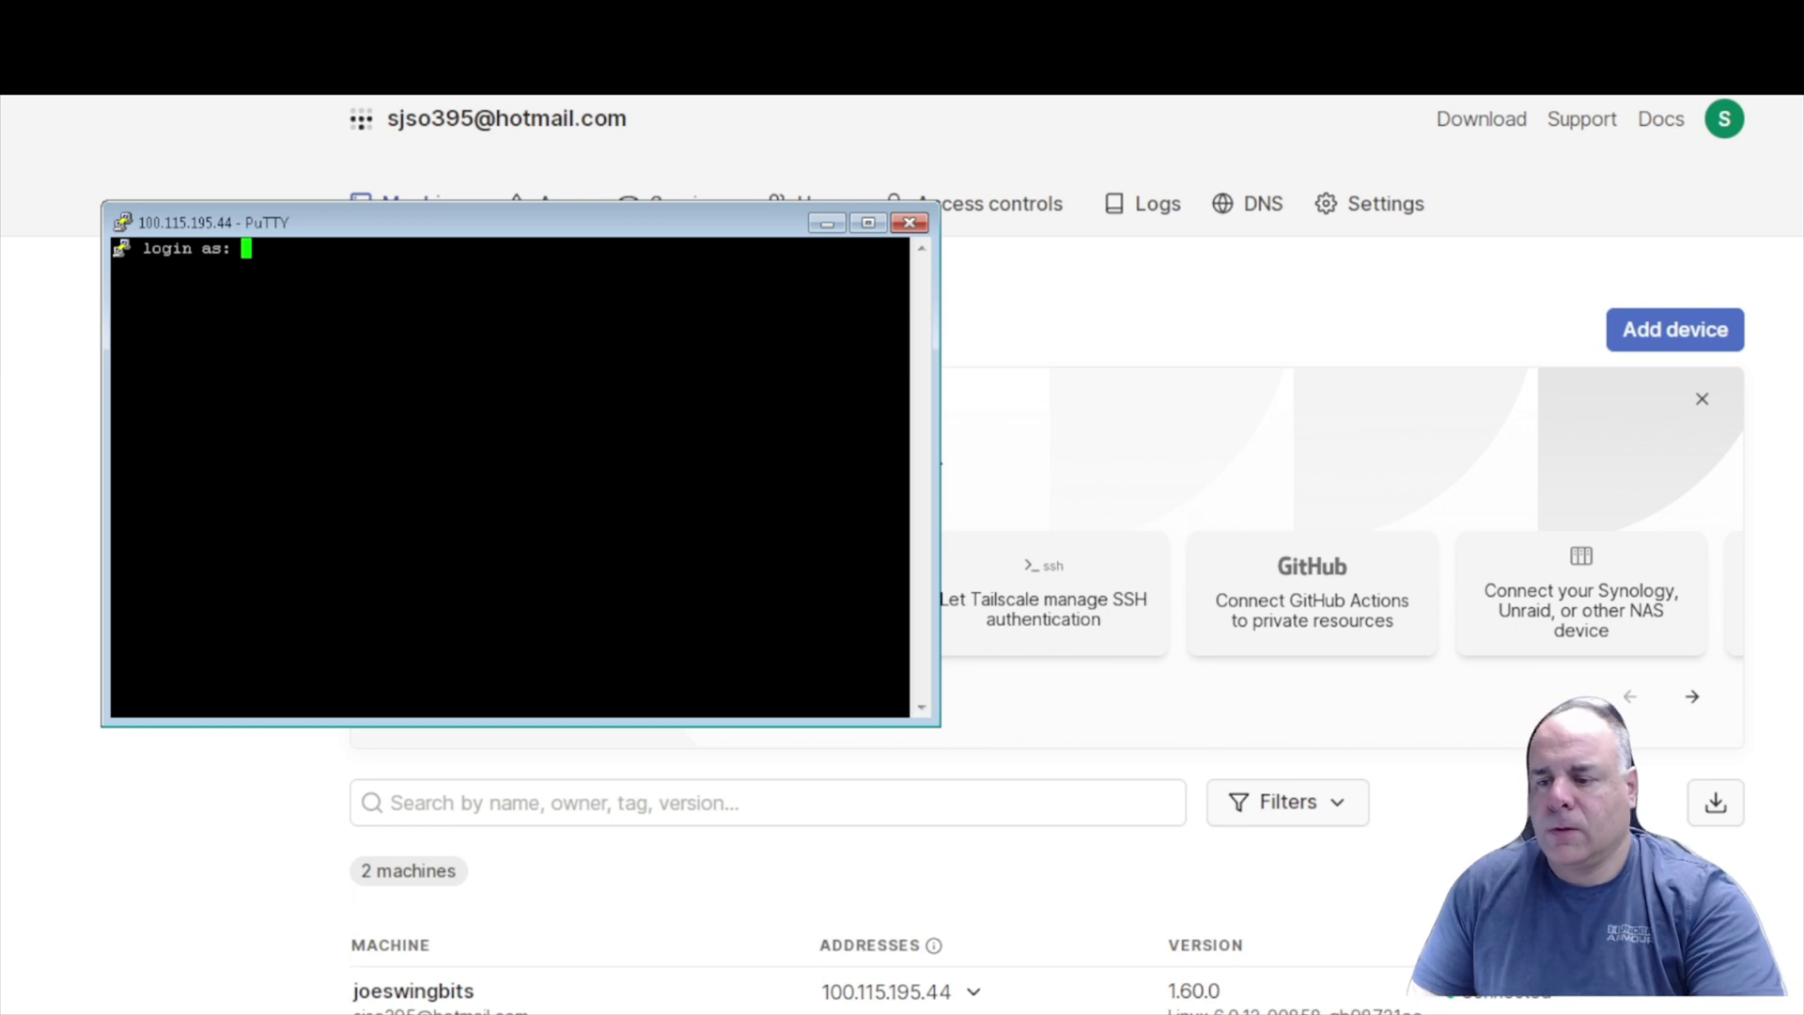
pyautogui.write('ubuntu')
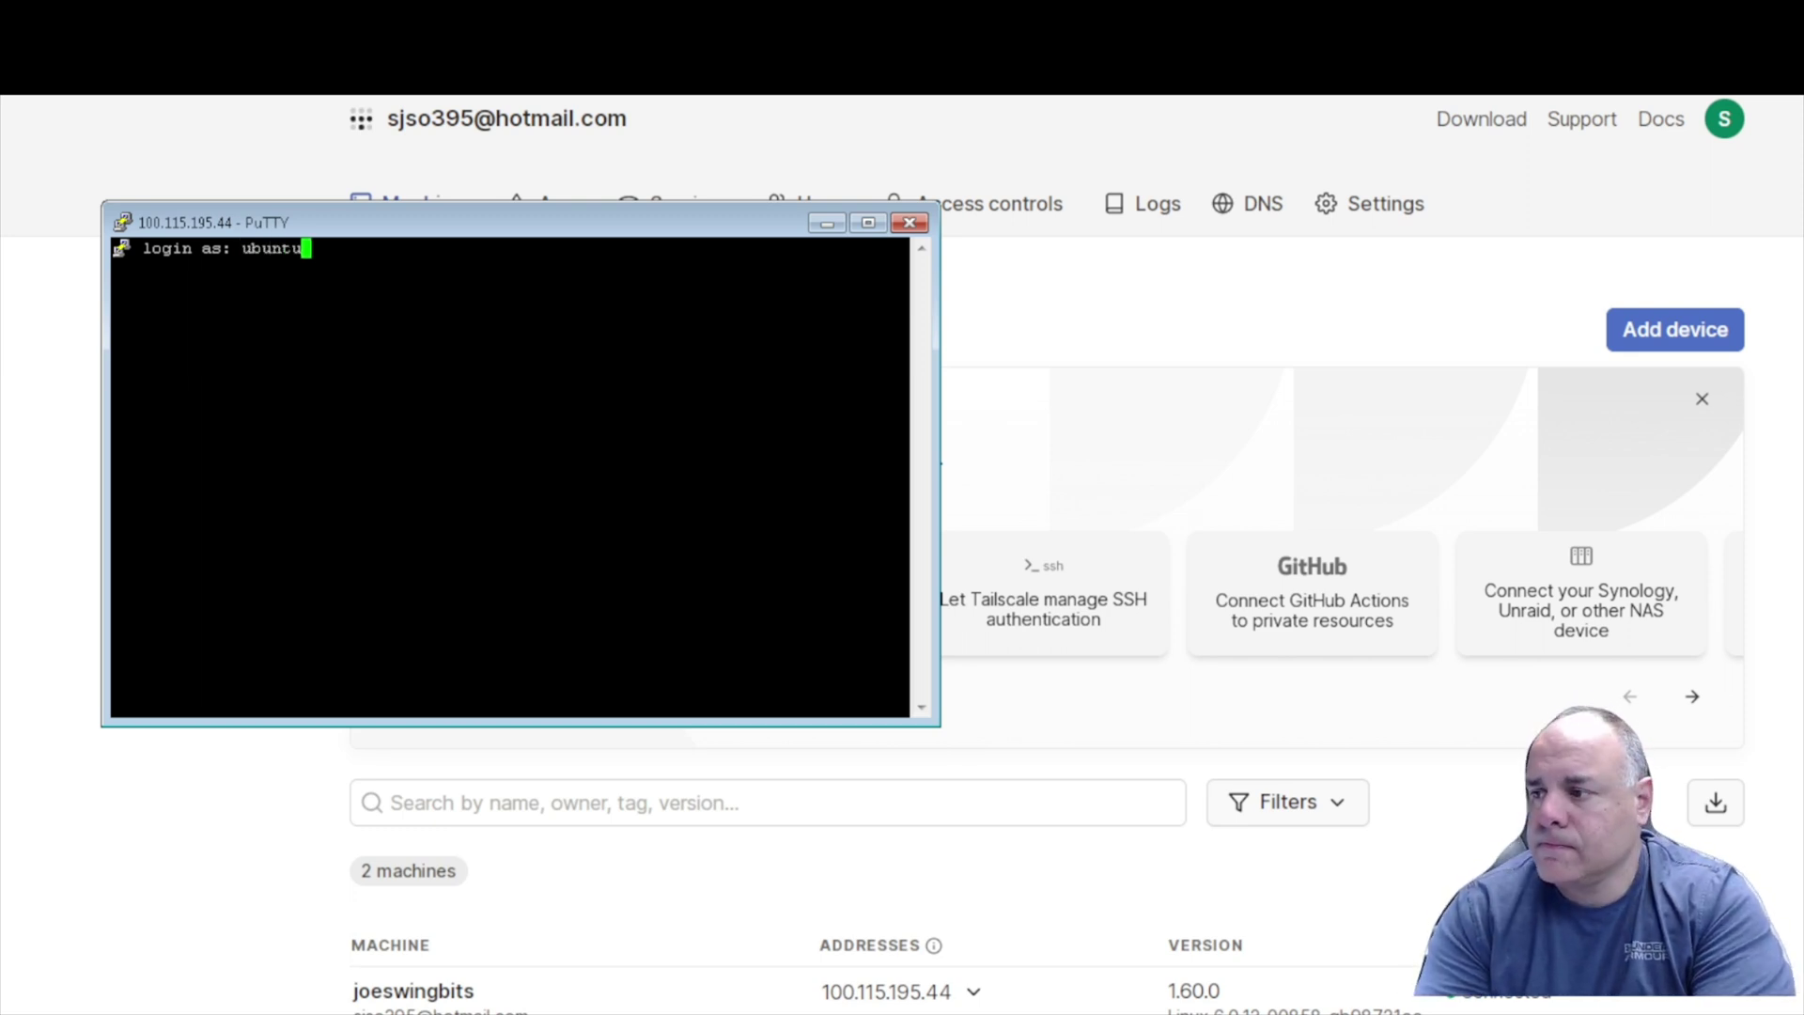
pyautogui.press('Return')
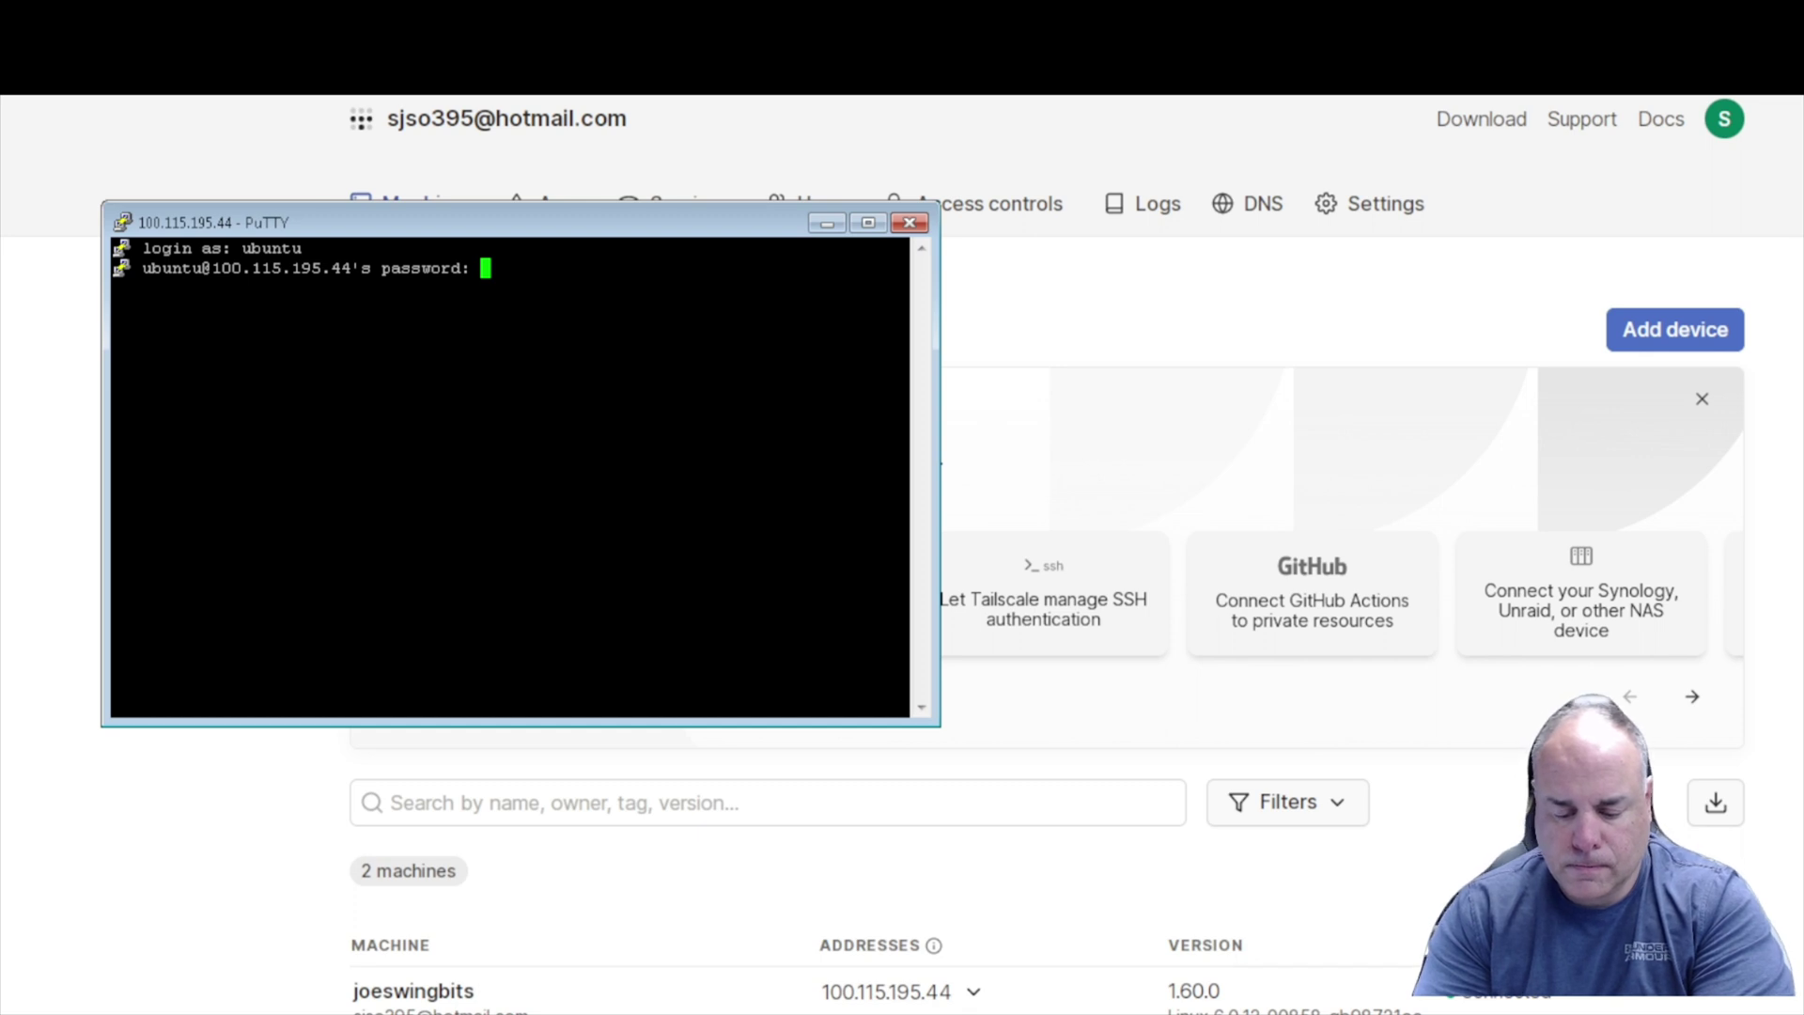
pyautogui.press('Return')
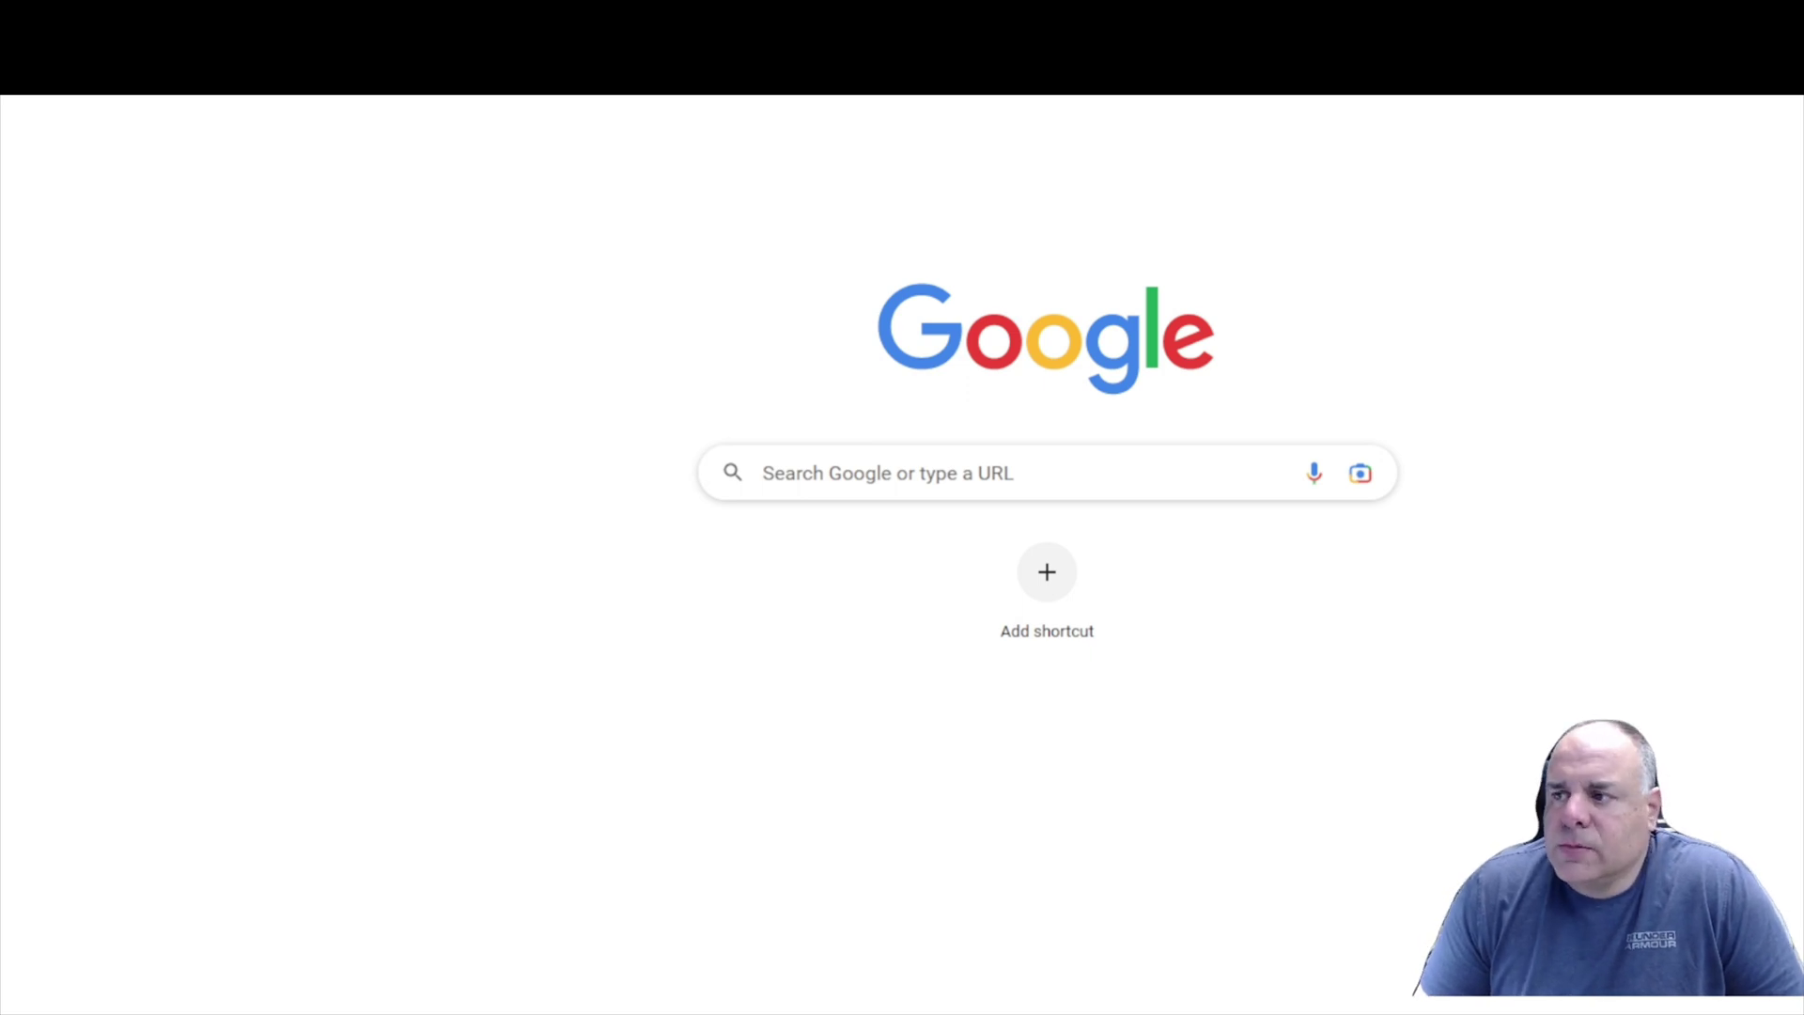
# Open 100.99.170.79 in the browser and log in to Bit Harvest Studio with the device PIN.
pyautogui.rightClick(101, 38)
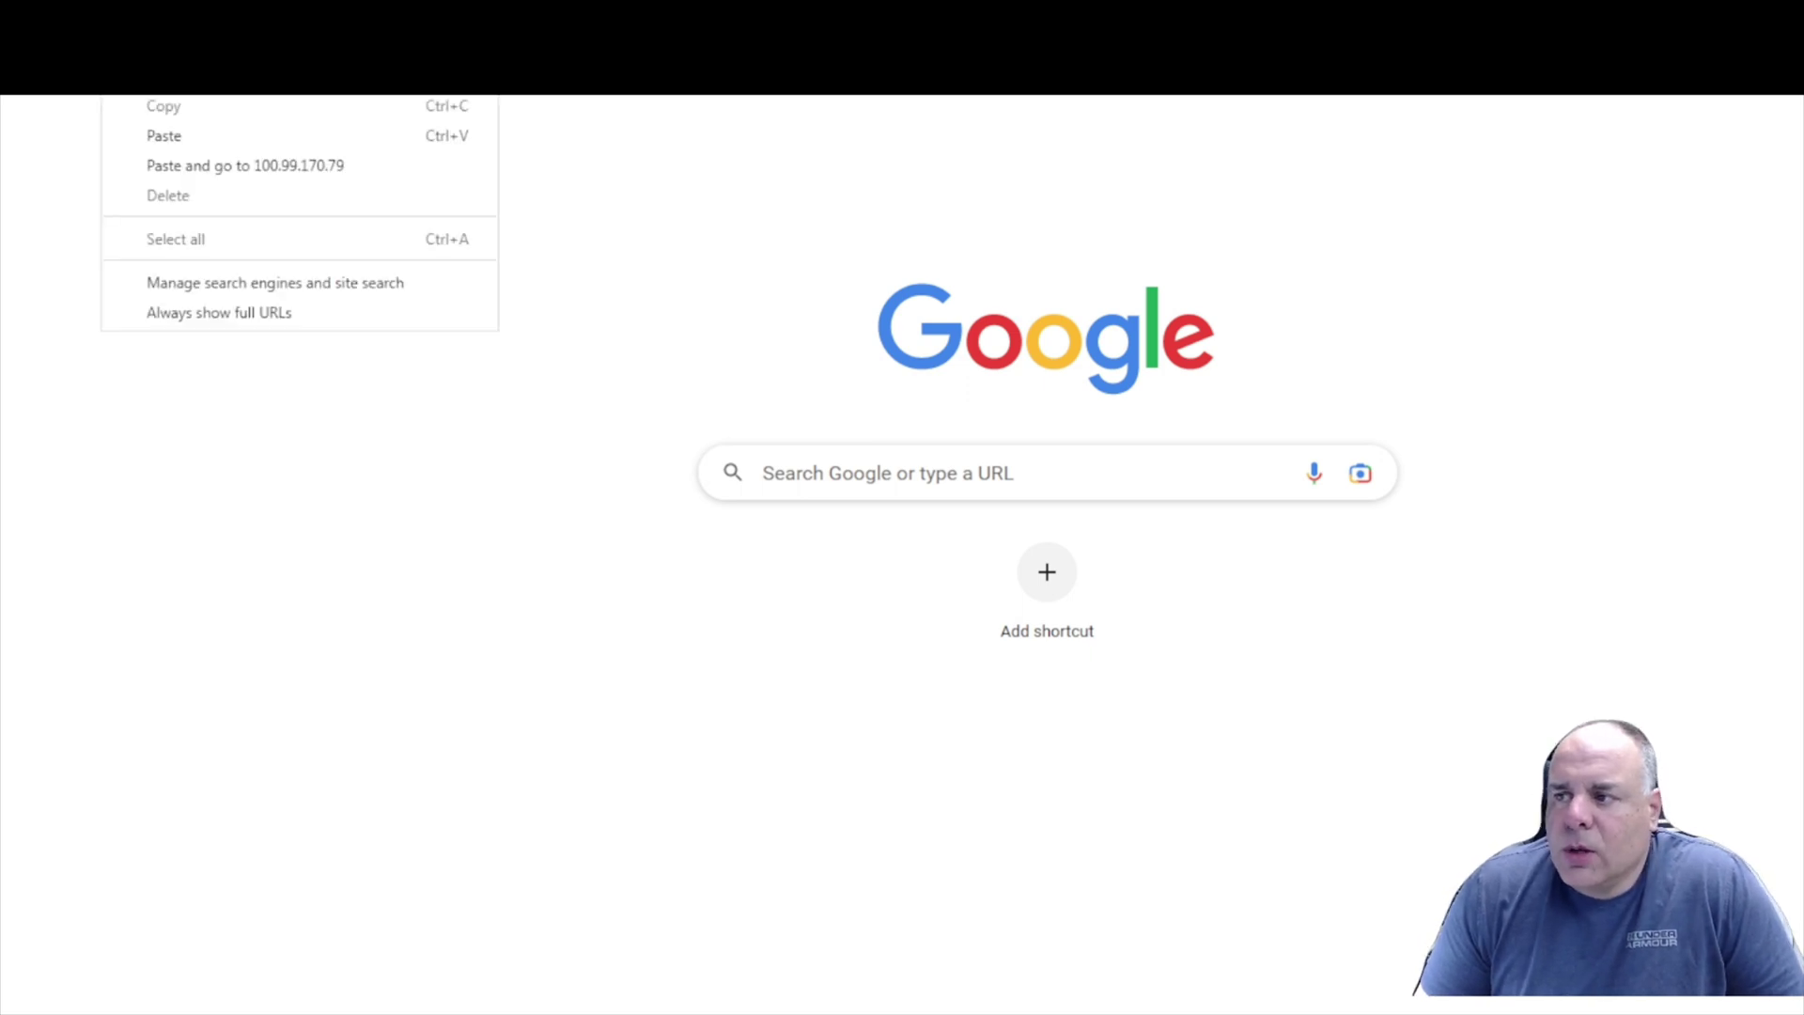
pyautogui.click(195, 160)
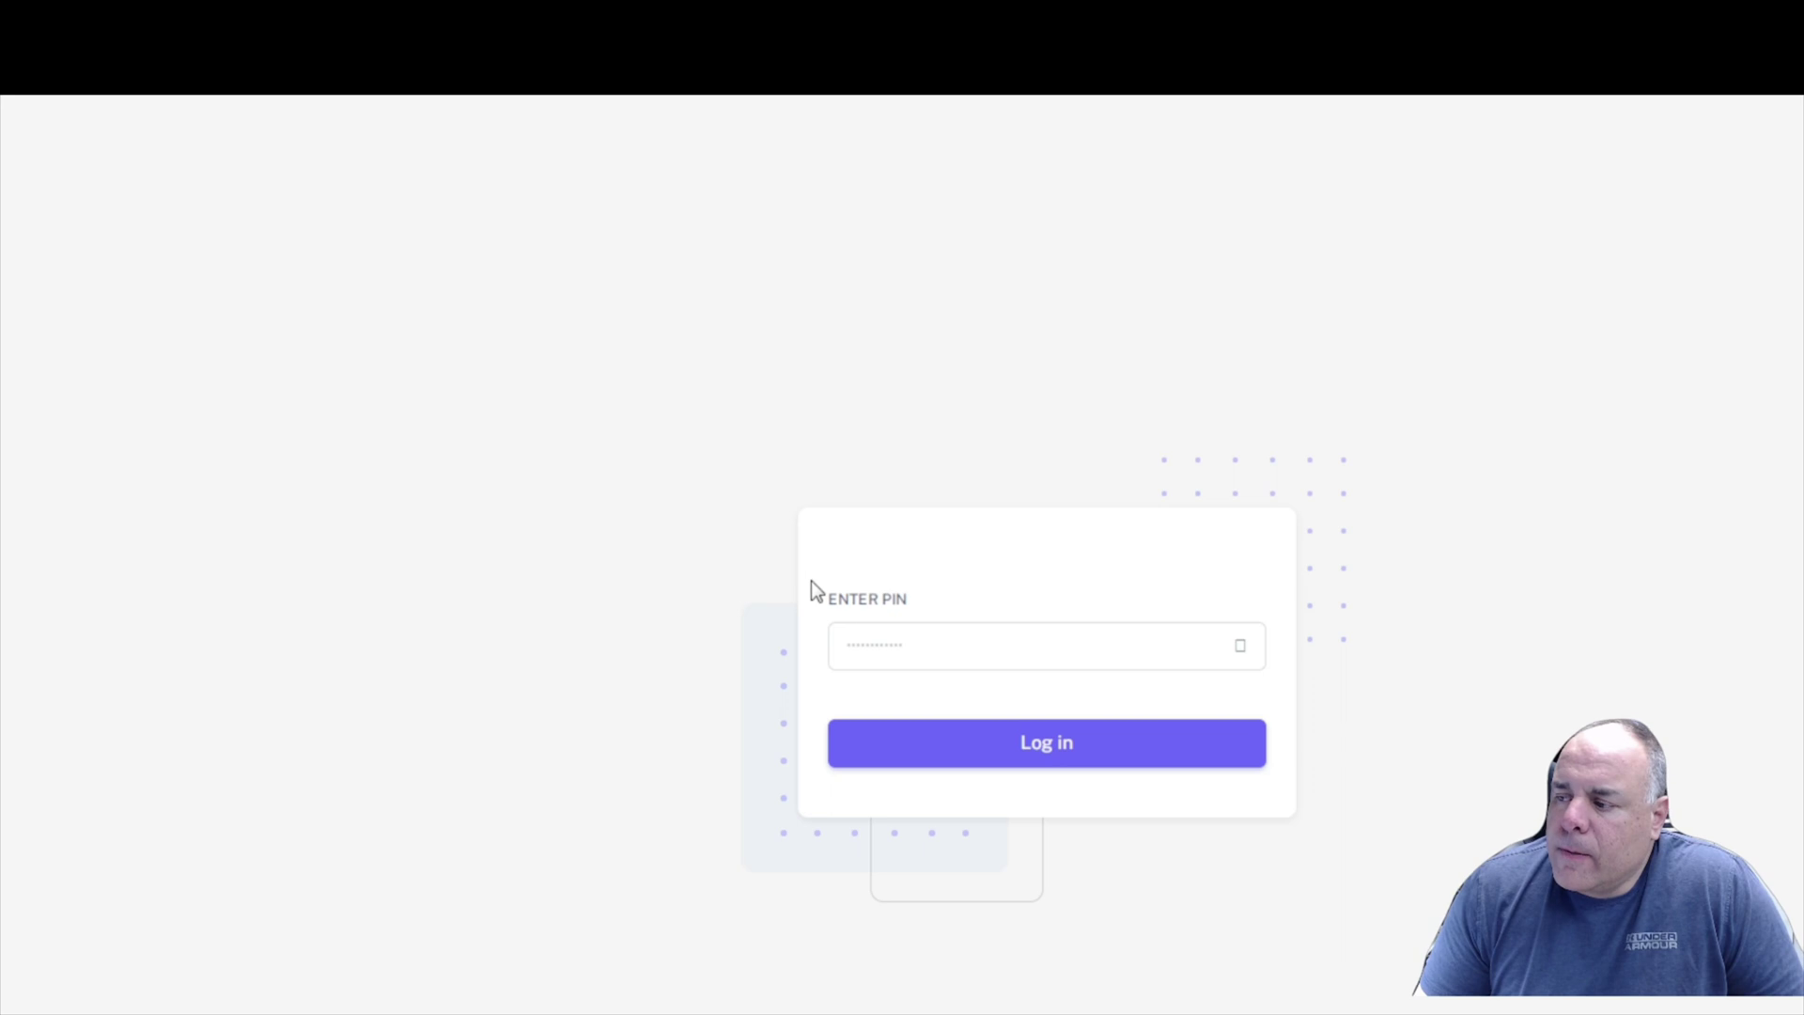
pyautogui.click(889, 643)
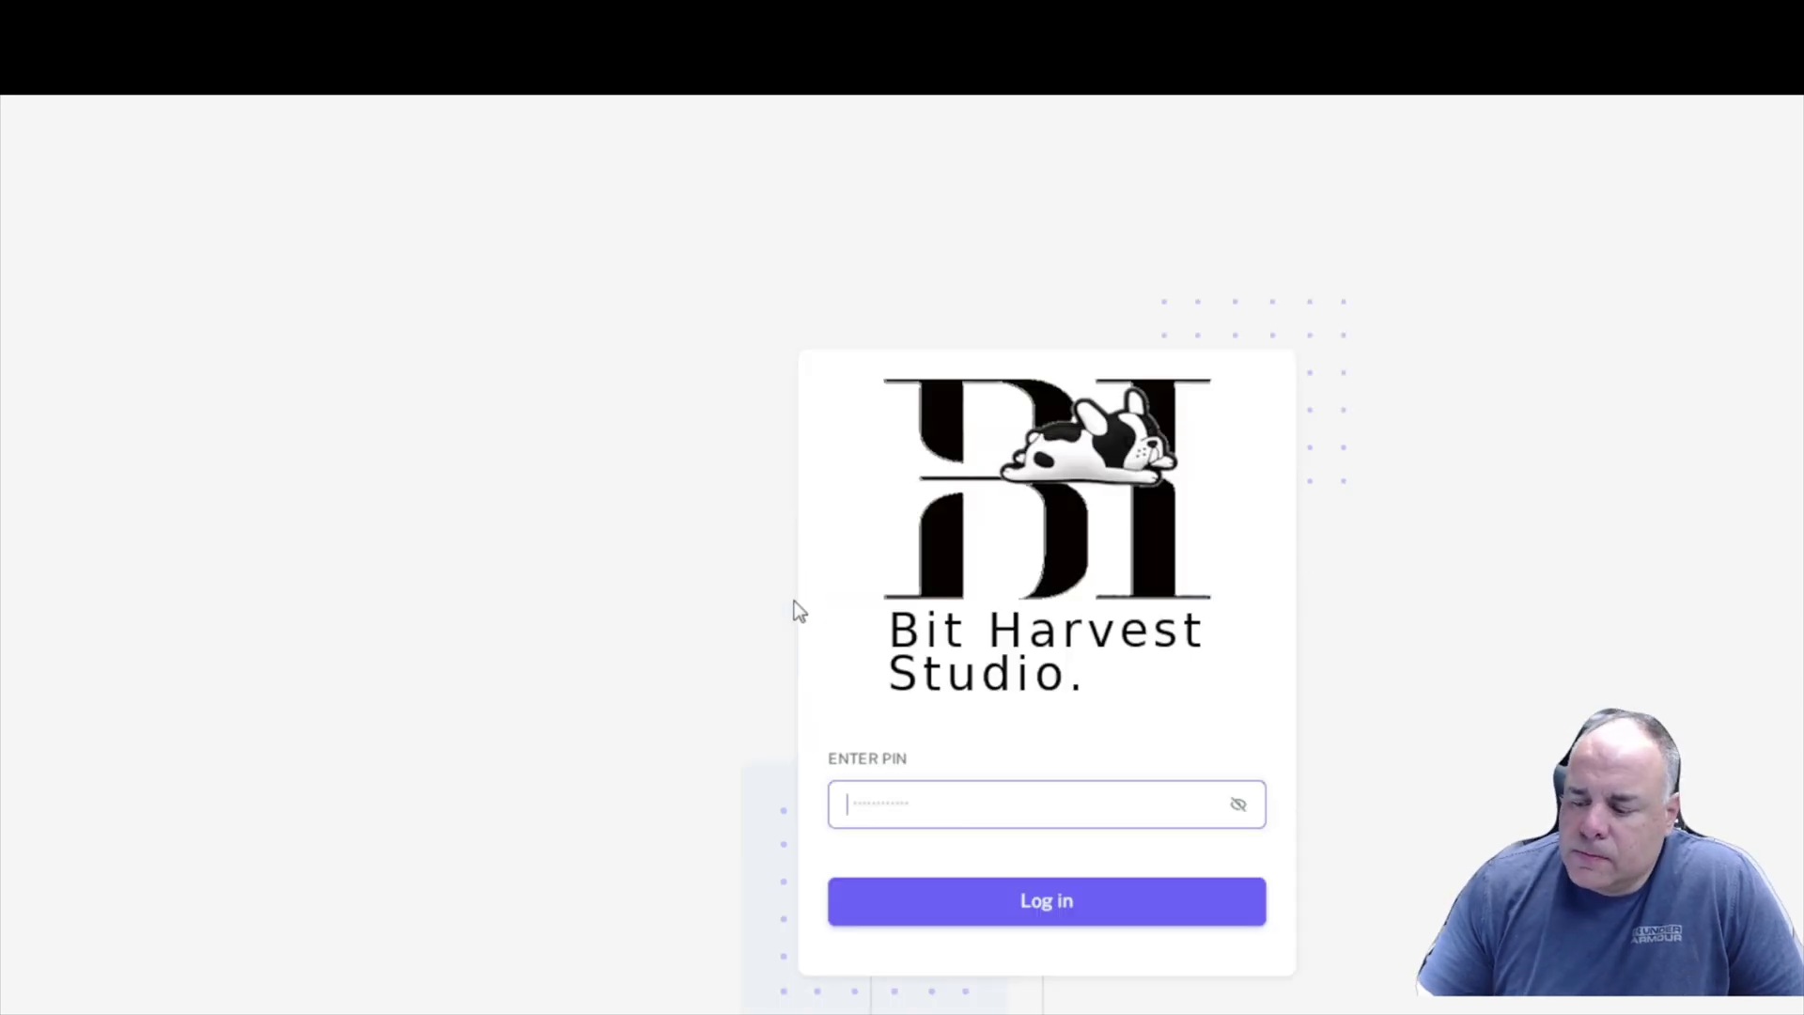
pyautogui.write('1234')
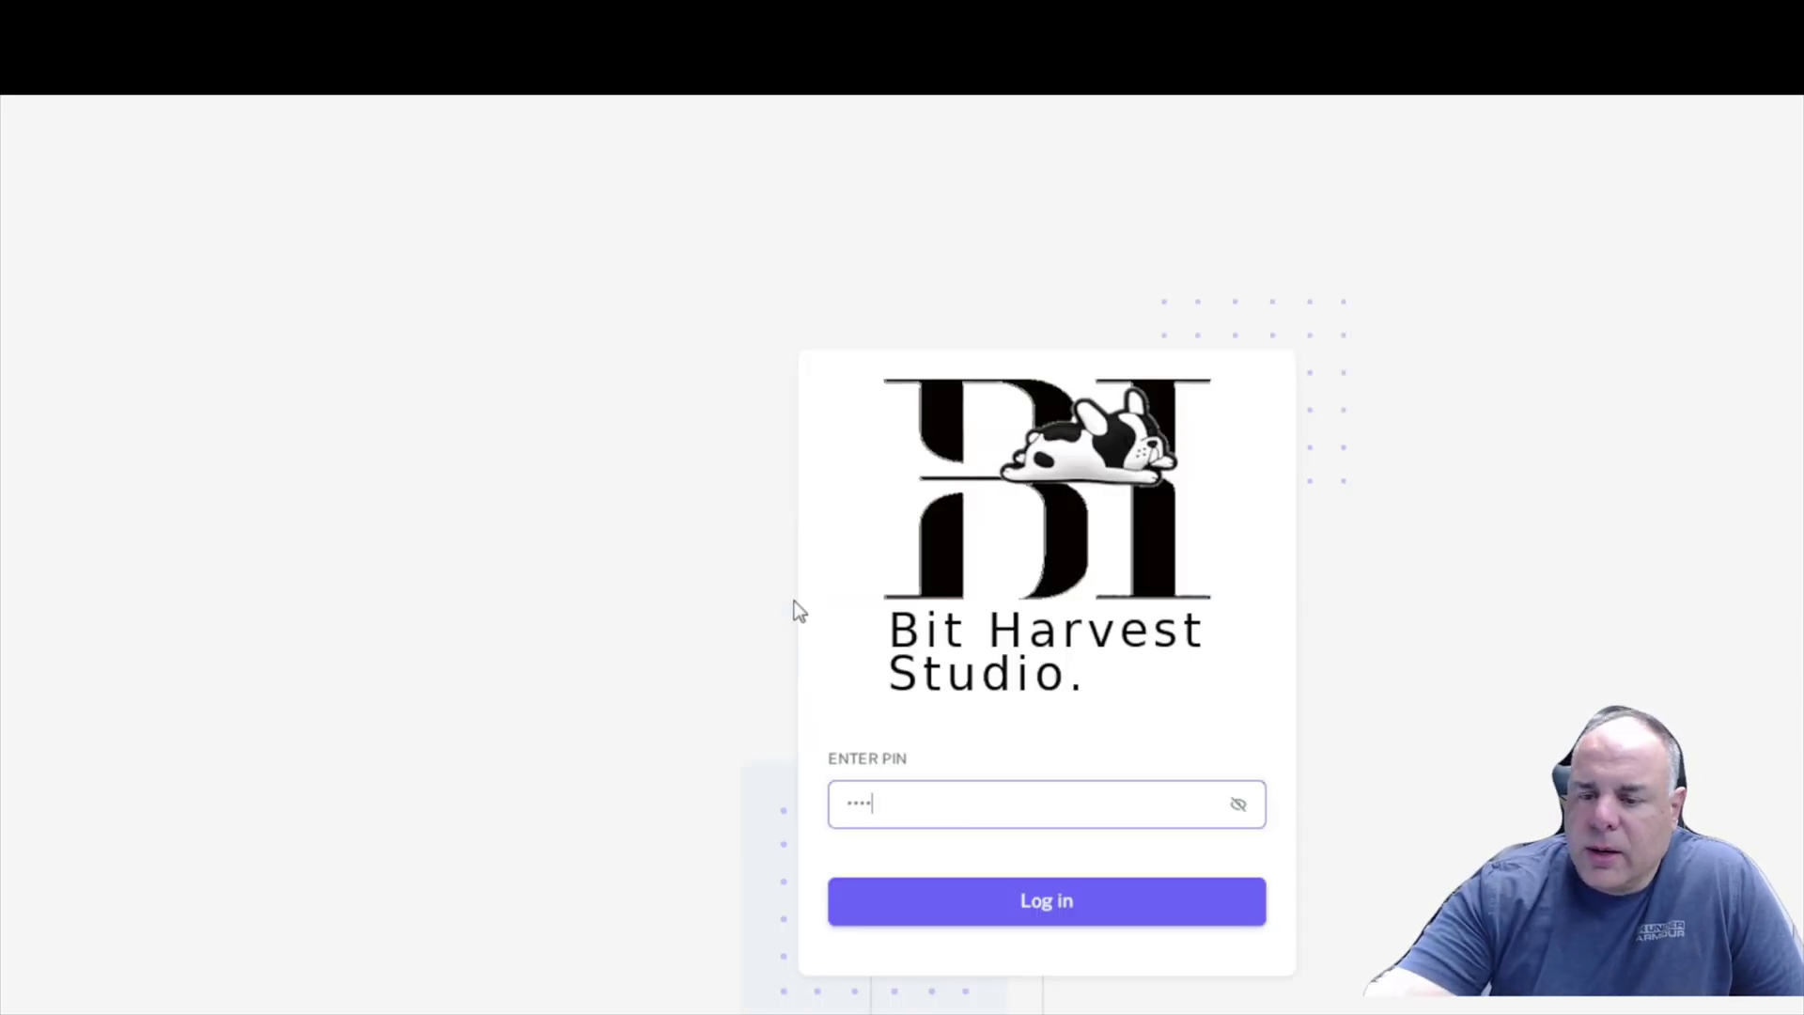
pyautogui.click(1073, 895)
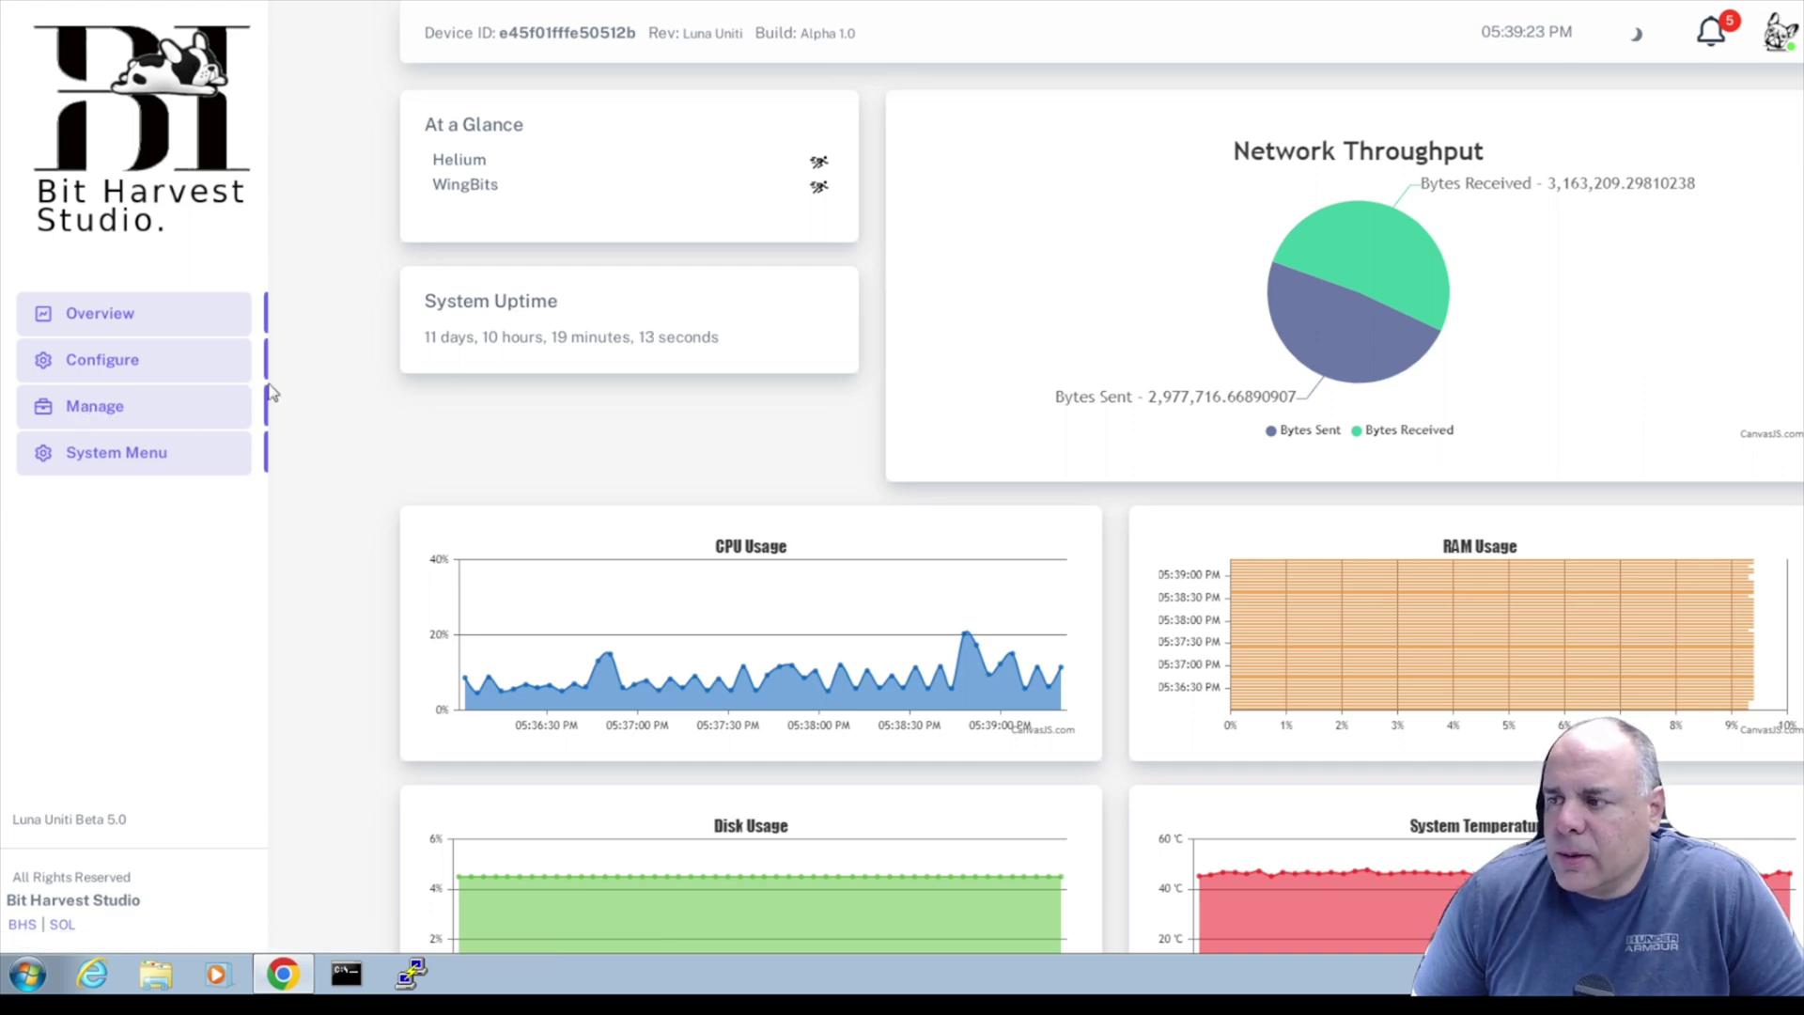
# Launch the TAR1090 map from the WingBits service on the Manage page.
pyautogui.click(122, 428)
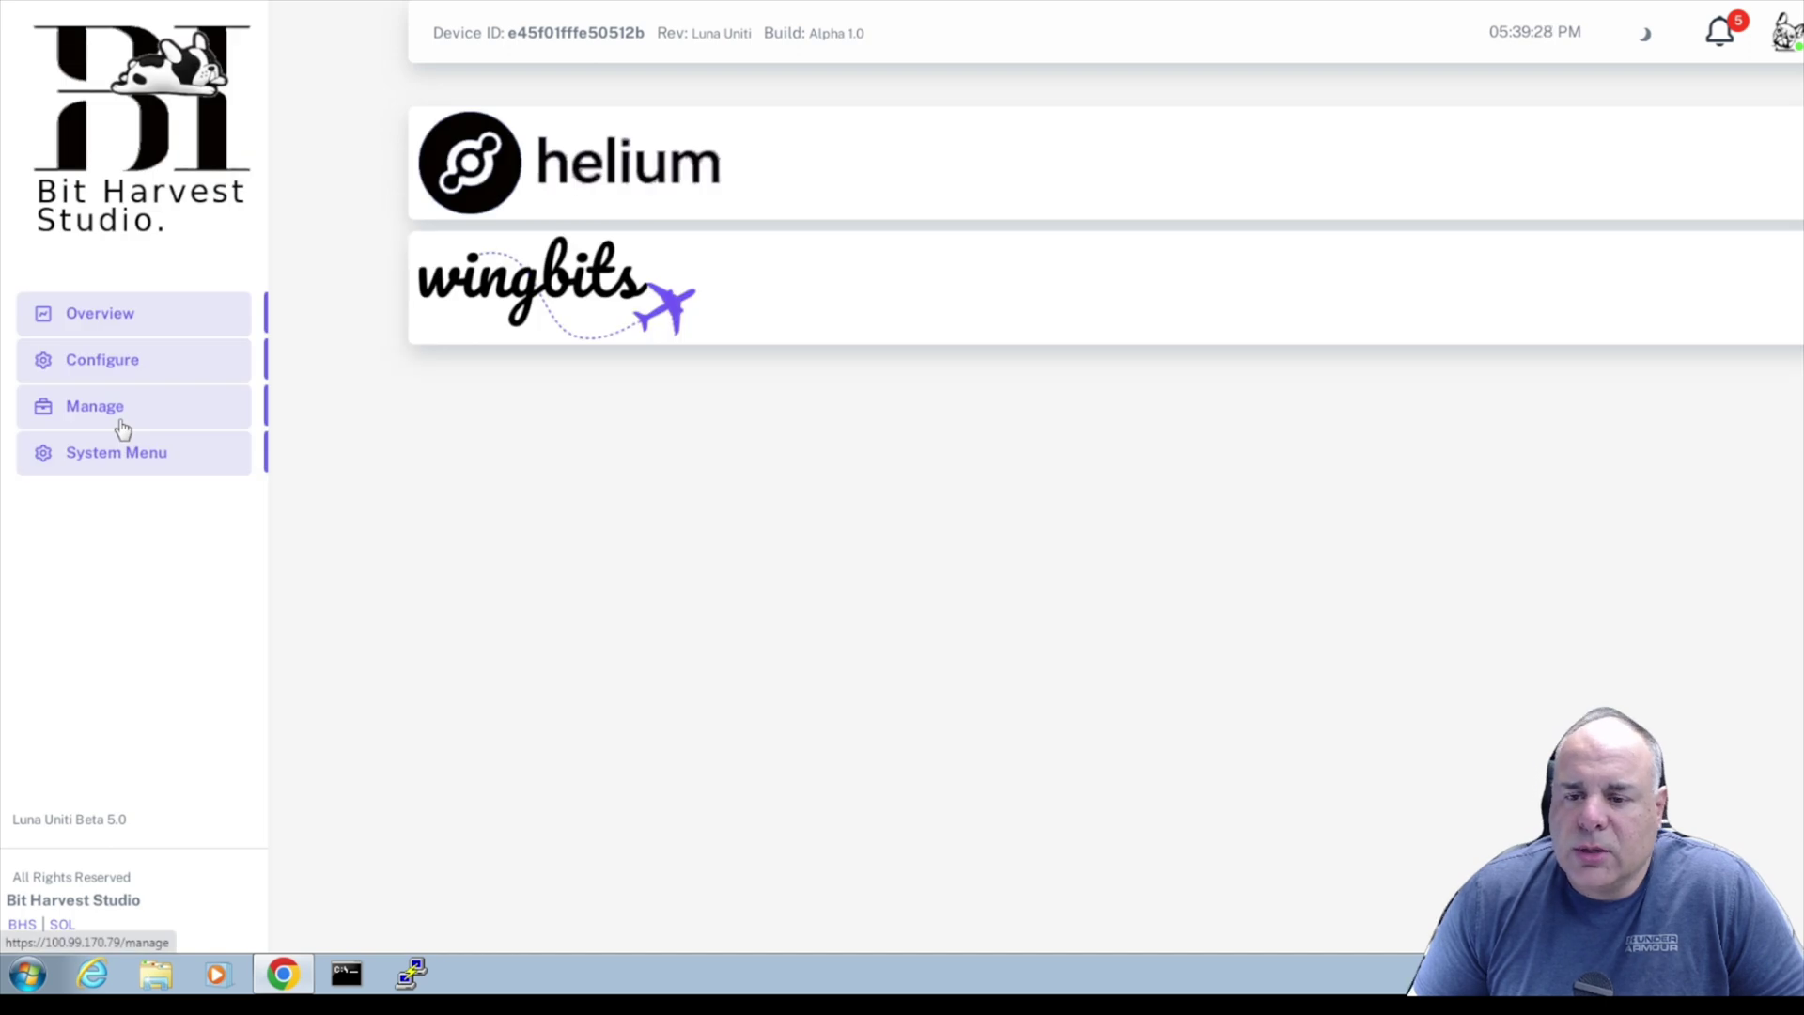
pyautogui.click(1801, 291)
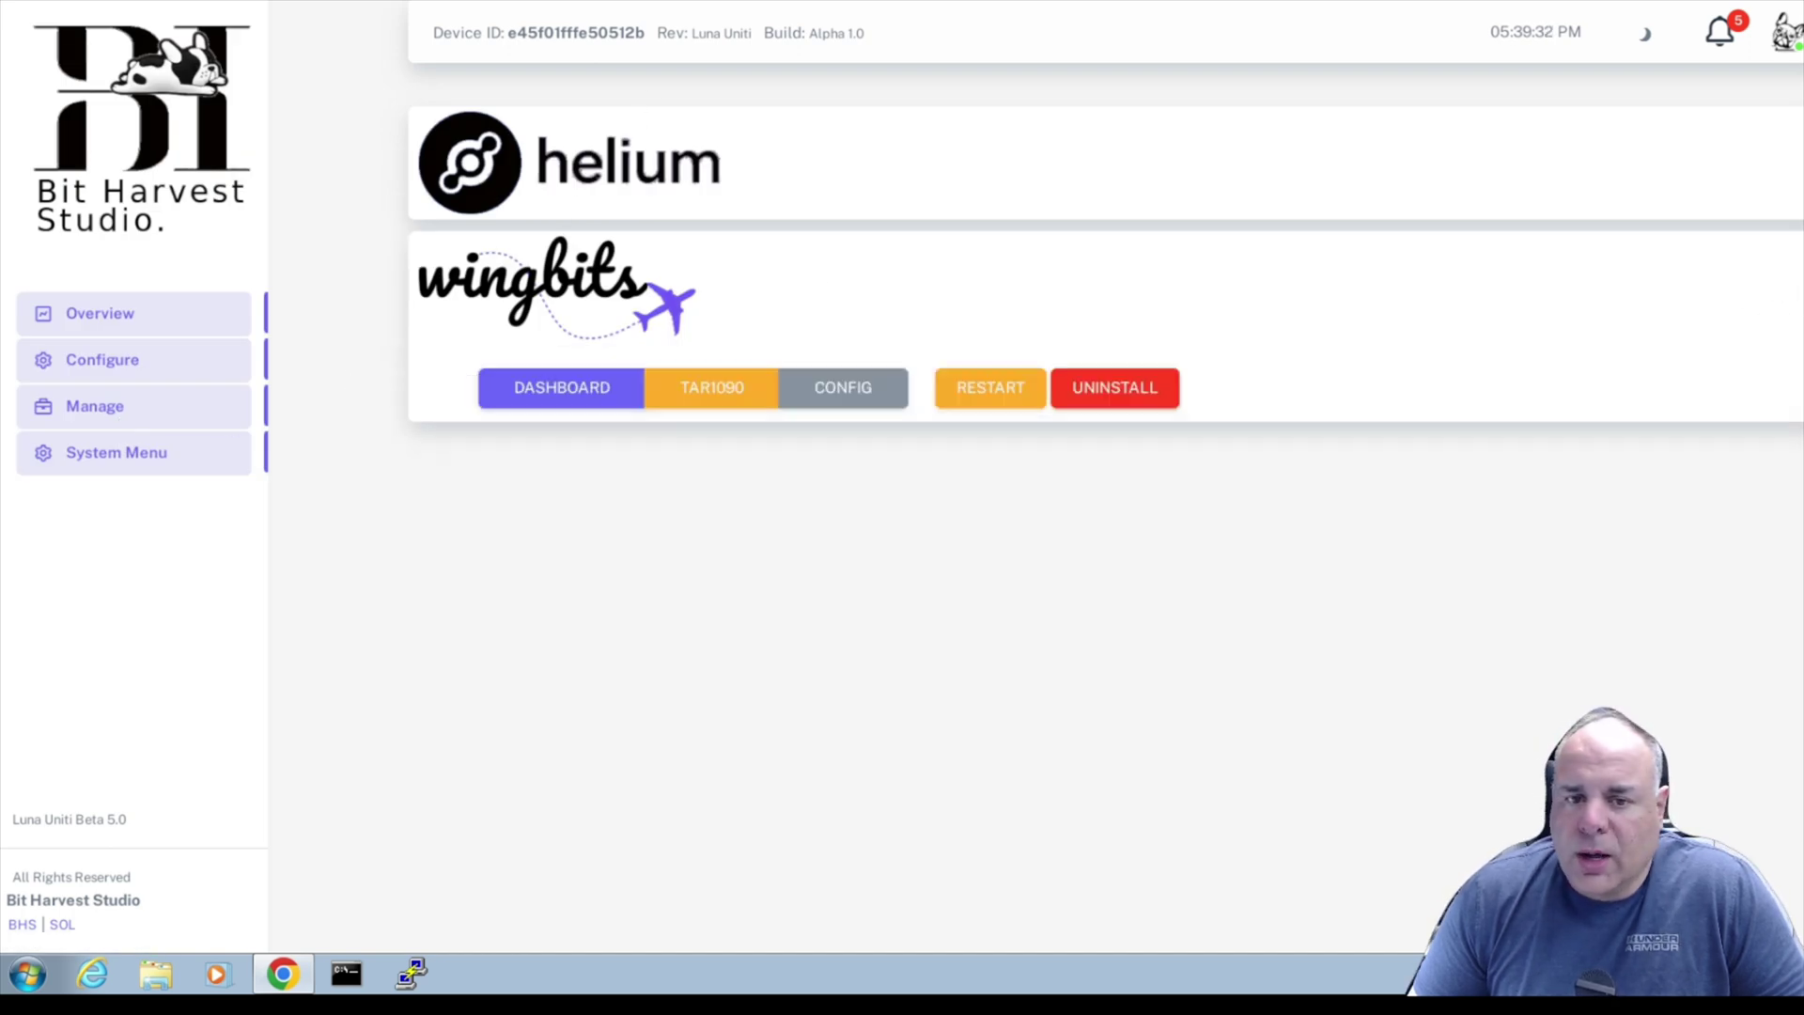
pyautogui.click(729, 385)
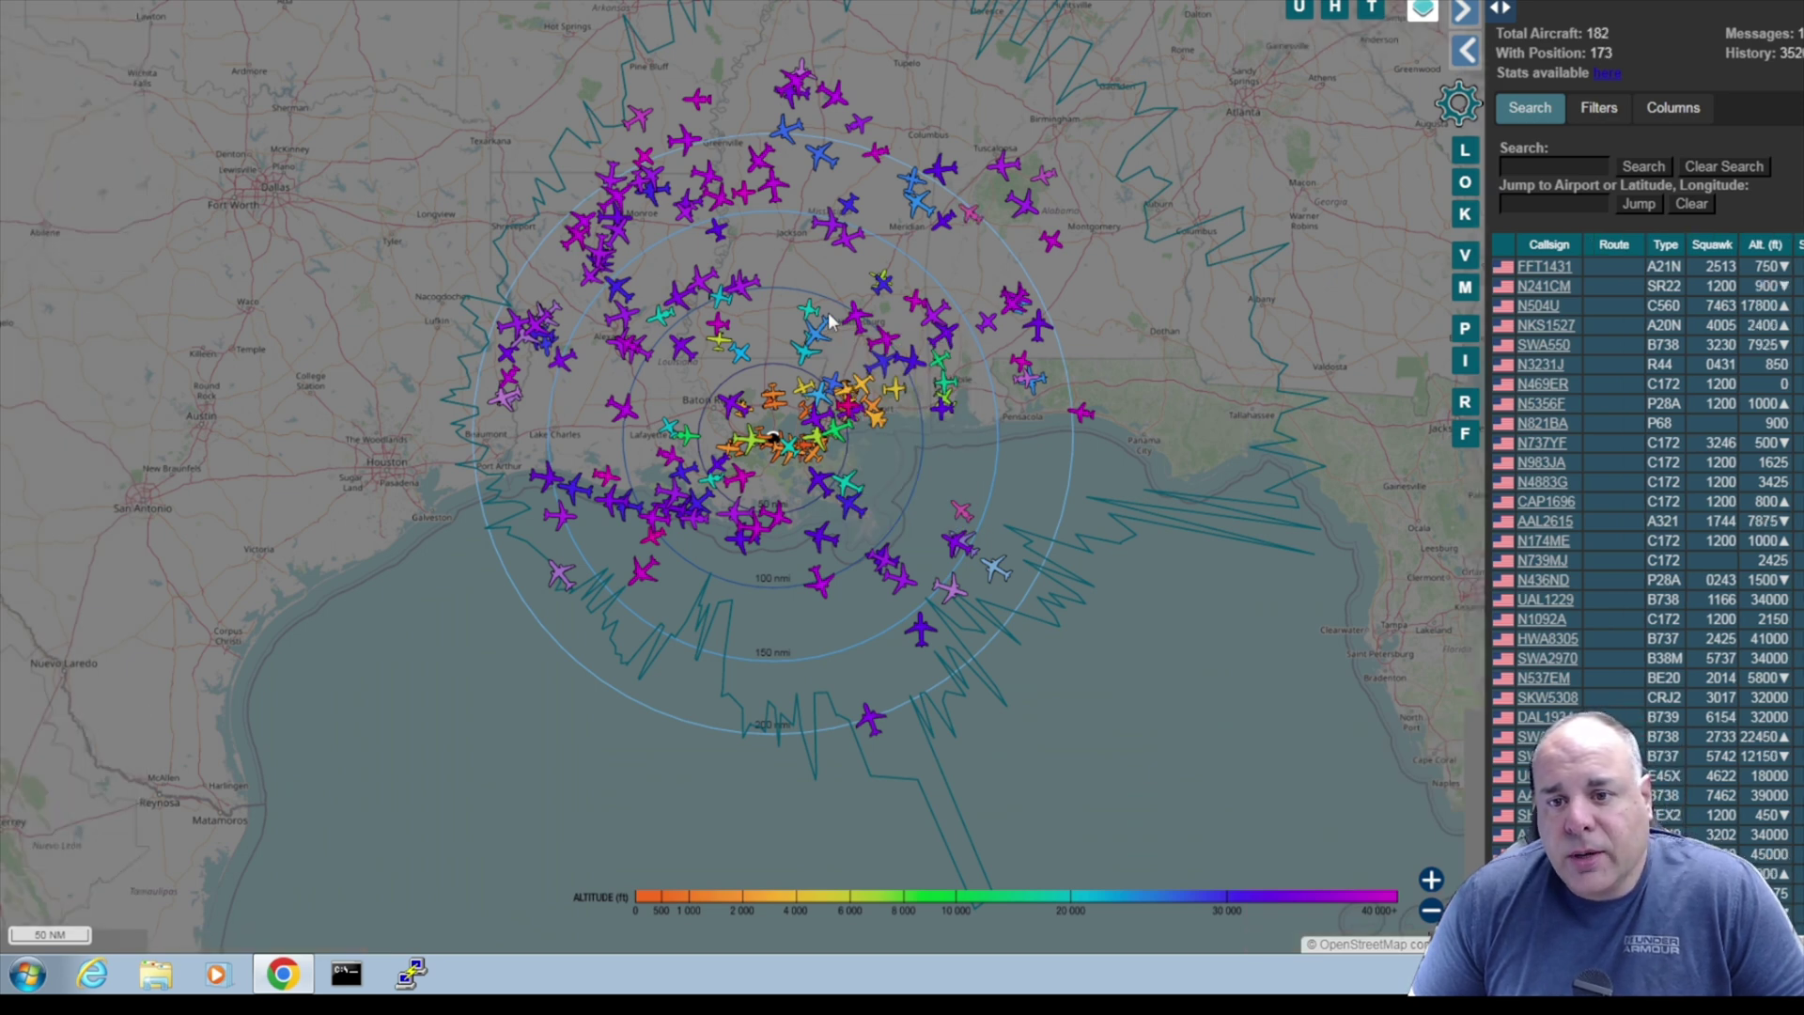
# Pan the tar1090 map north so Memphis appears above the coverage rings.
pyautogui.moveTo(928, 318)
pyautogui.moveTo(1006, 339); pyautogui.dragTo(977, 353)
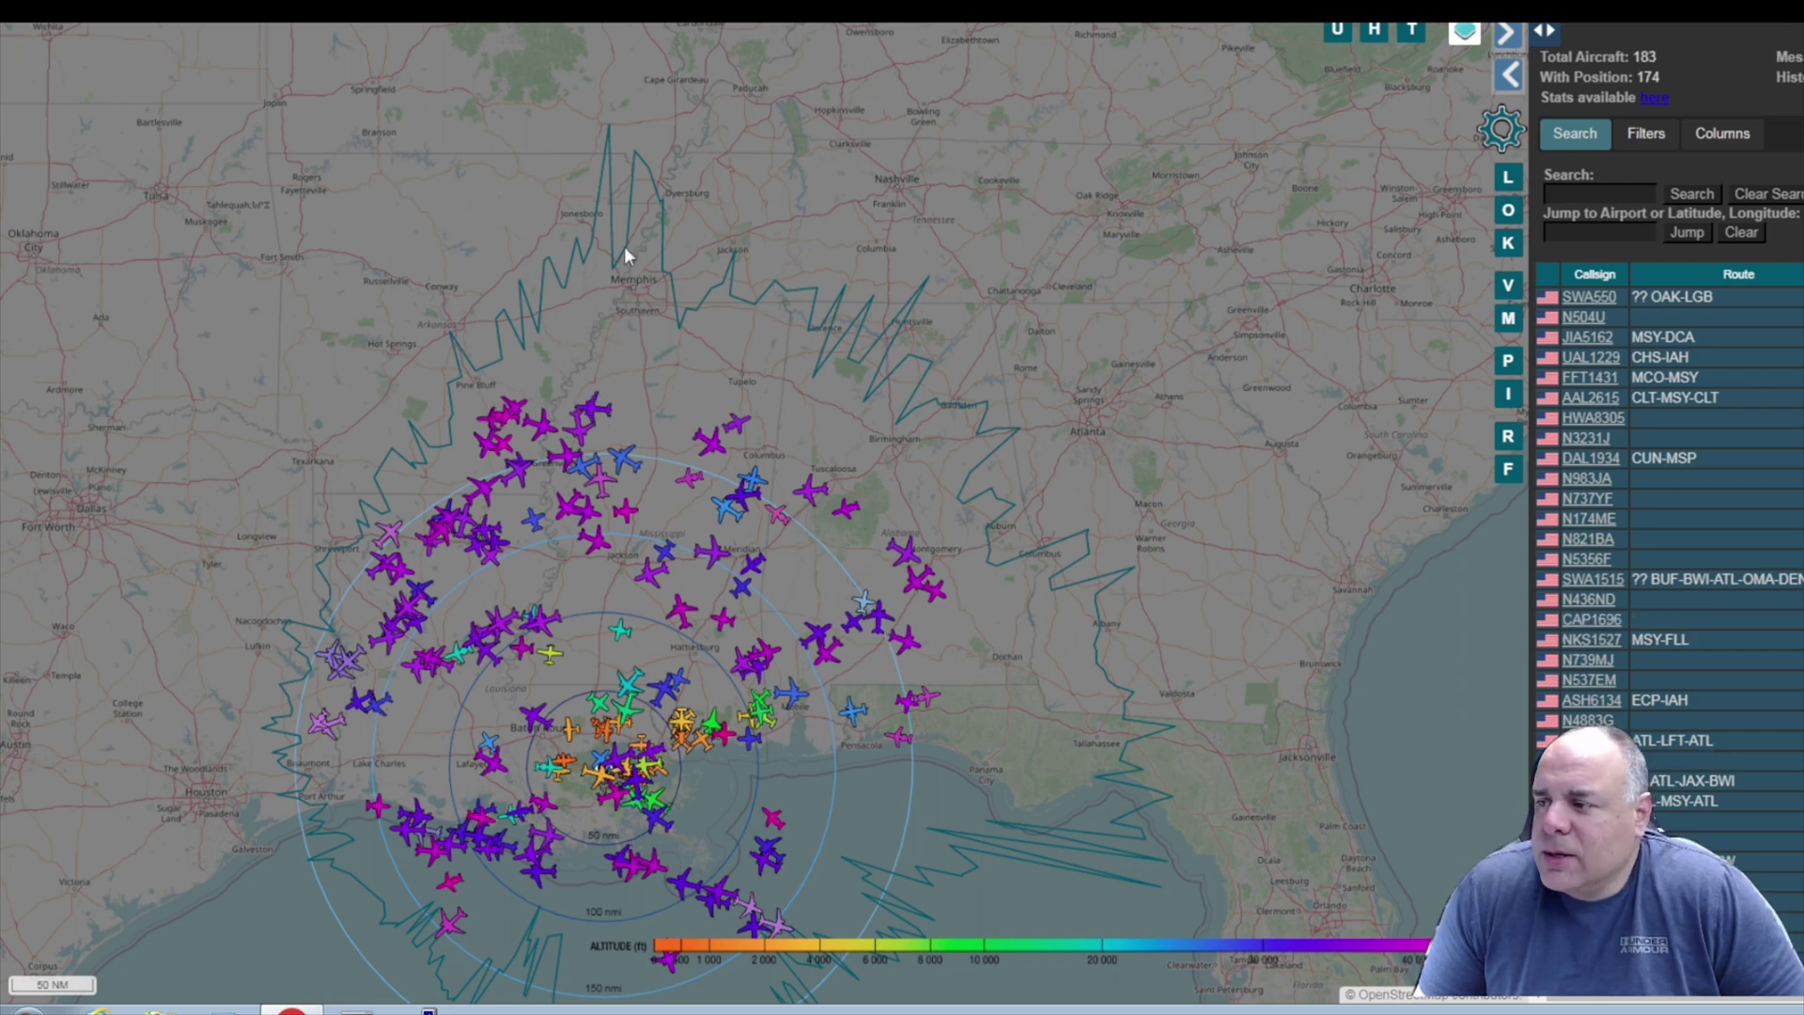
pyautogui.scroll(2, 624, 246)
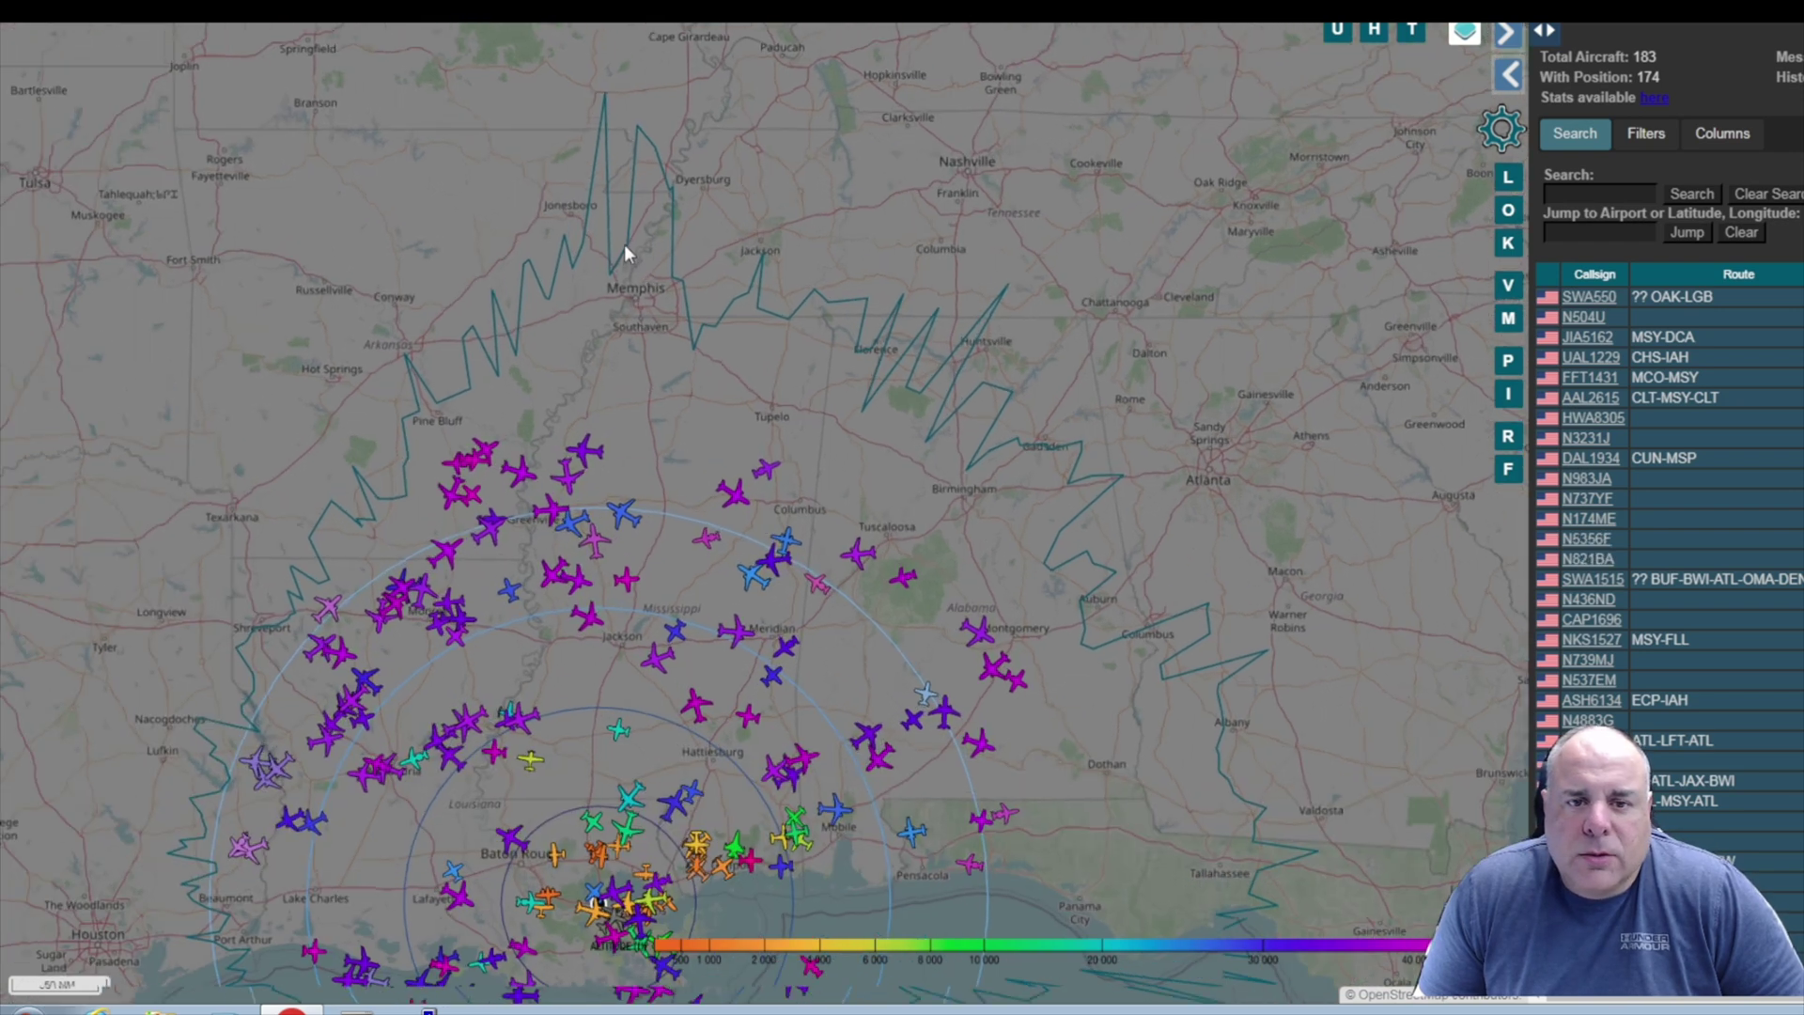
pyautogui.moveTo(629, 280); pyautogui.dragTo(639, 359)
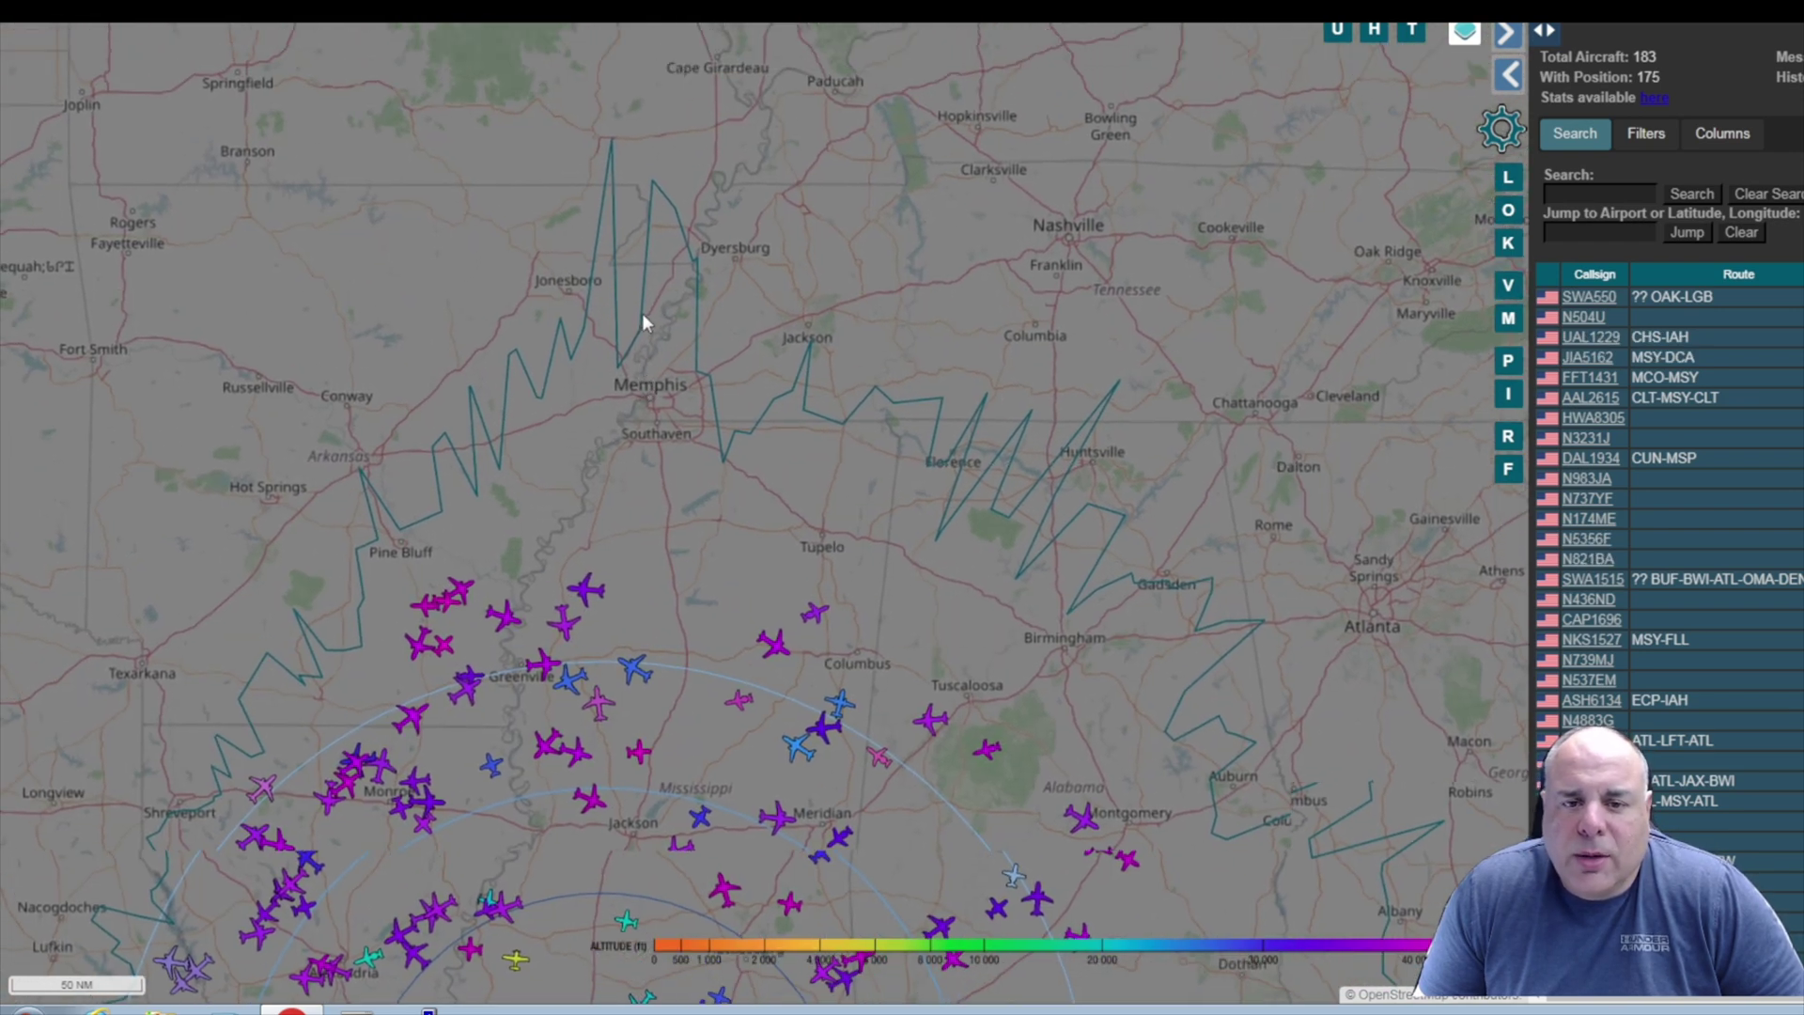
pyautogui.scroll(2, 645, 311)
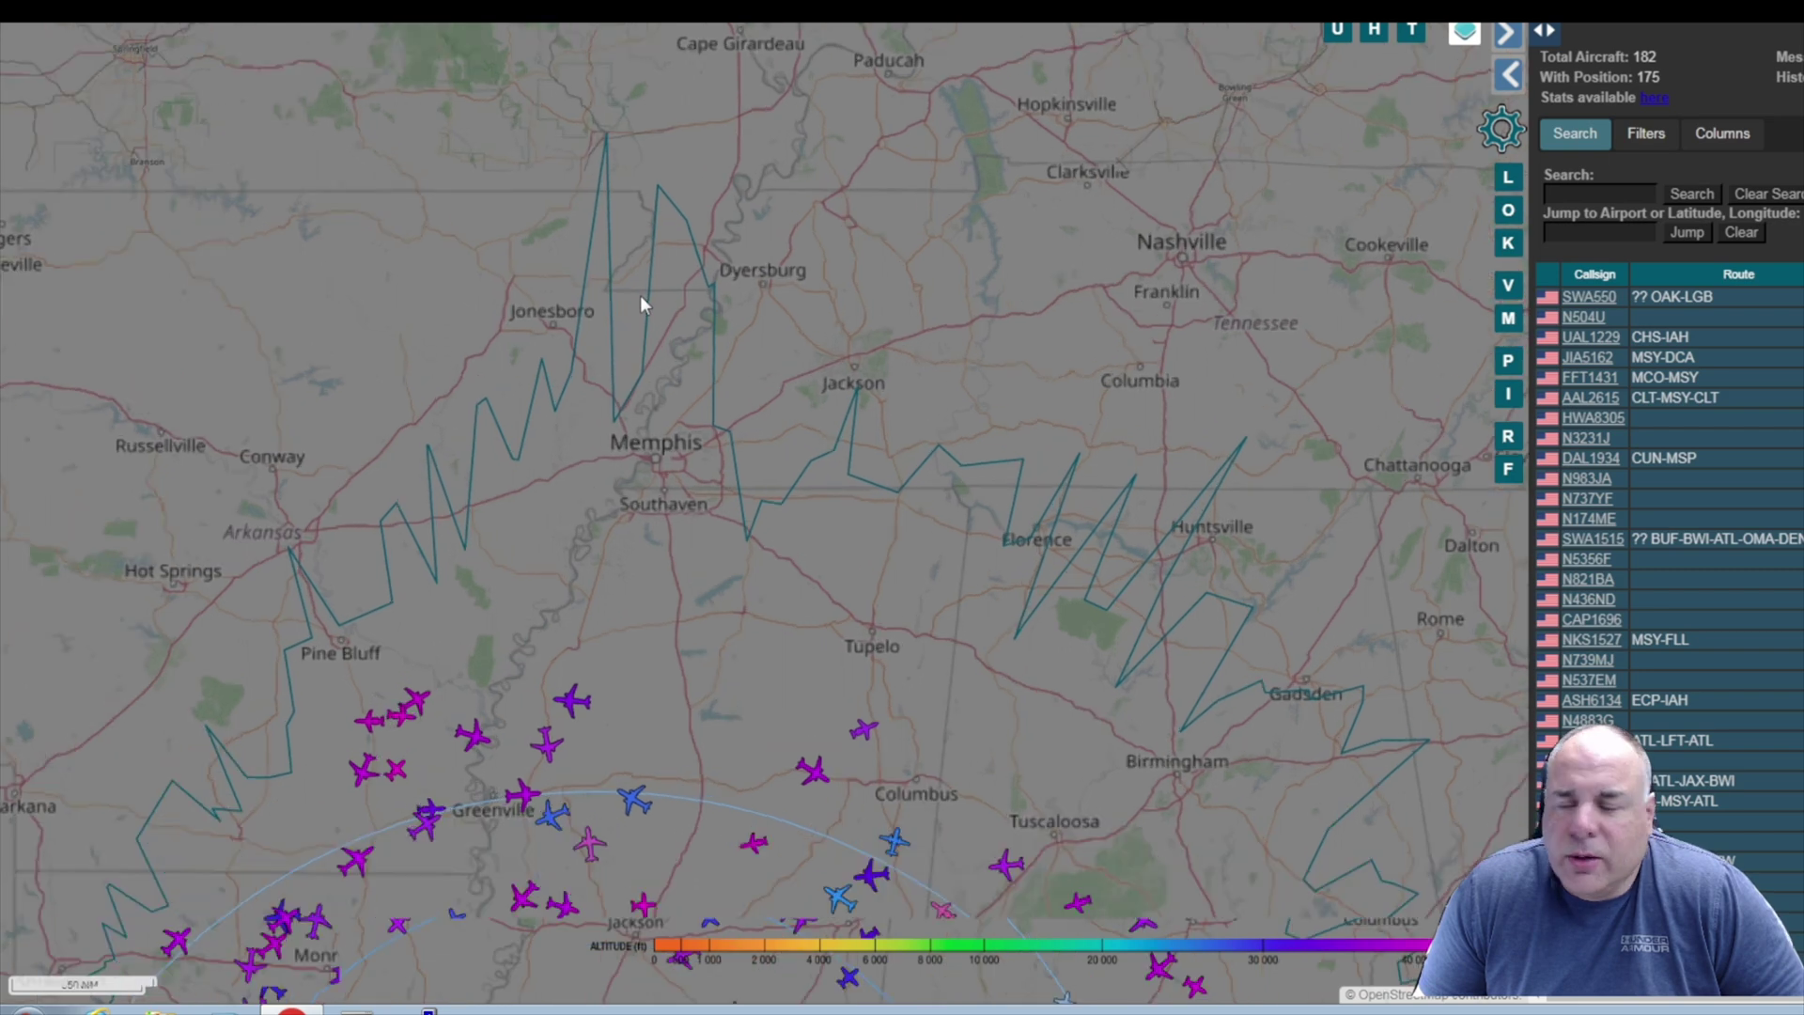
pyautogui.scroll(1, 639, 300)
pyautogui.moveTo(640, 289); pyautogui.dragTo(647, 352)
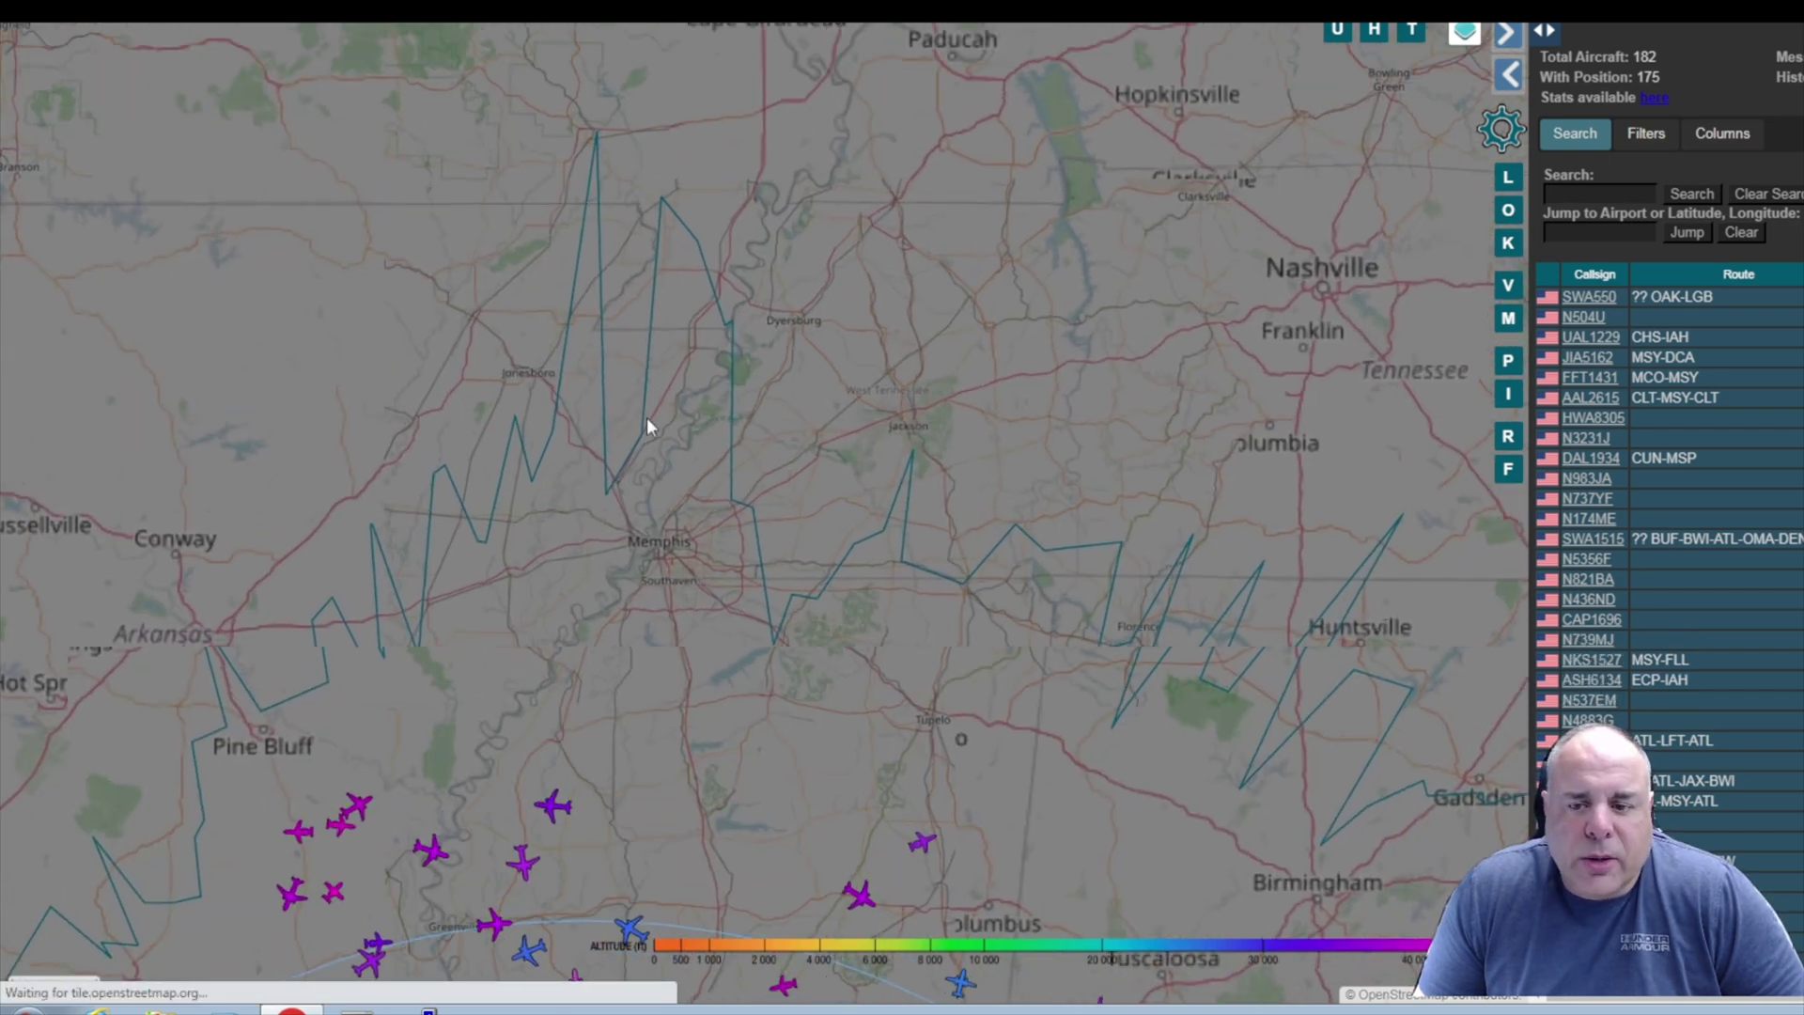
pyautogui.moveTo(645, 459); pyautogui.dragTo(649, 501)
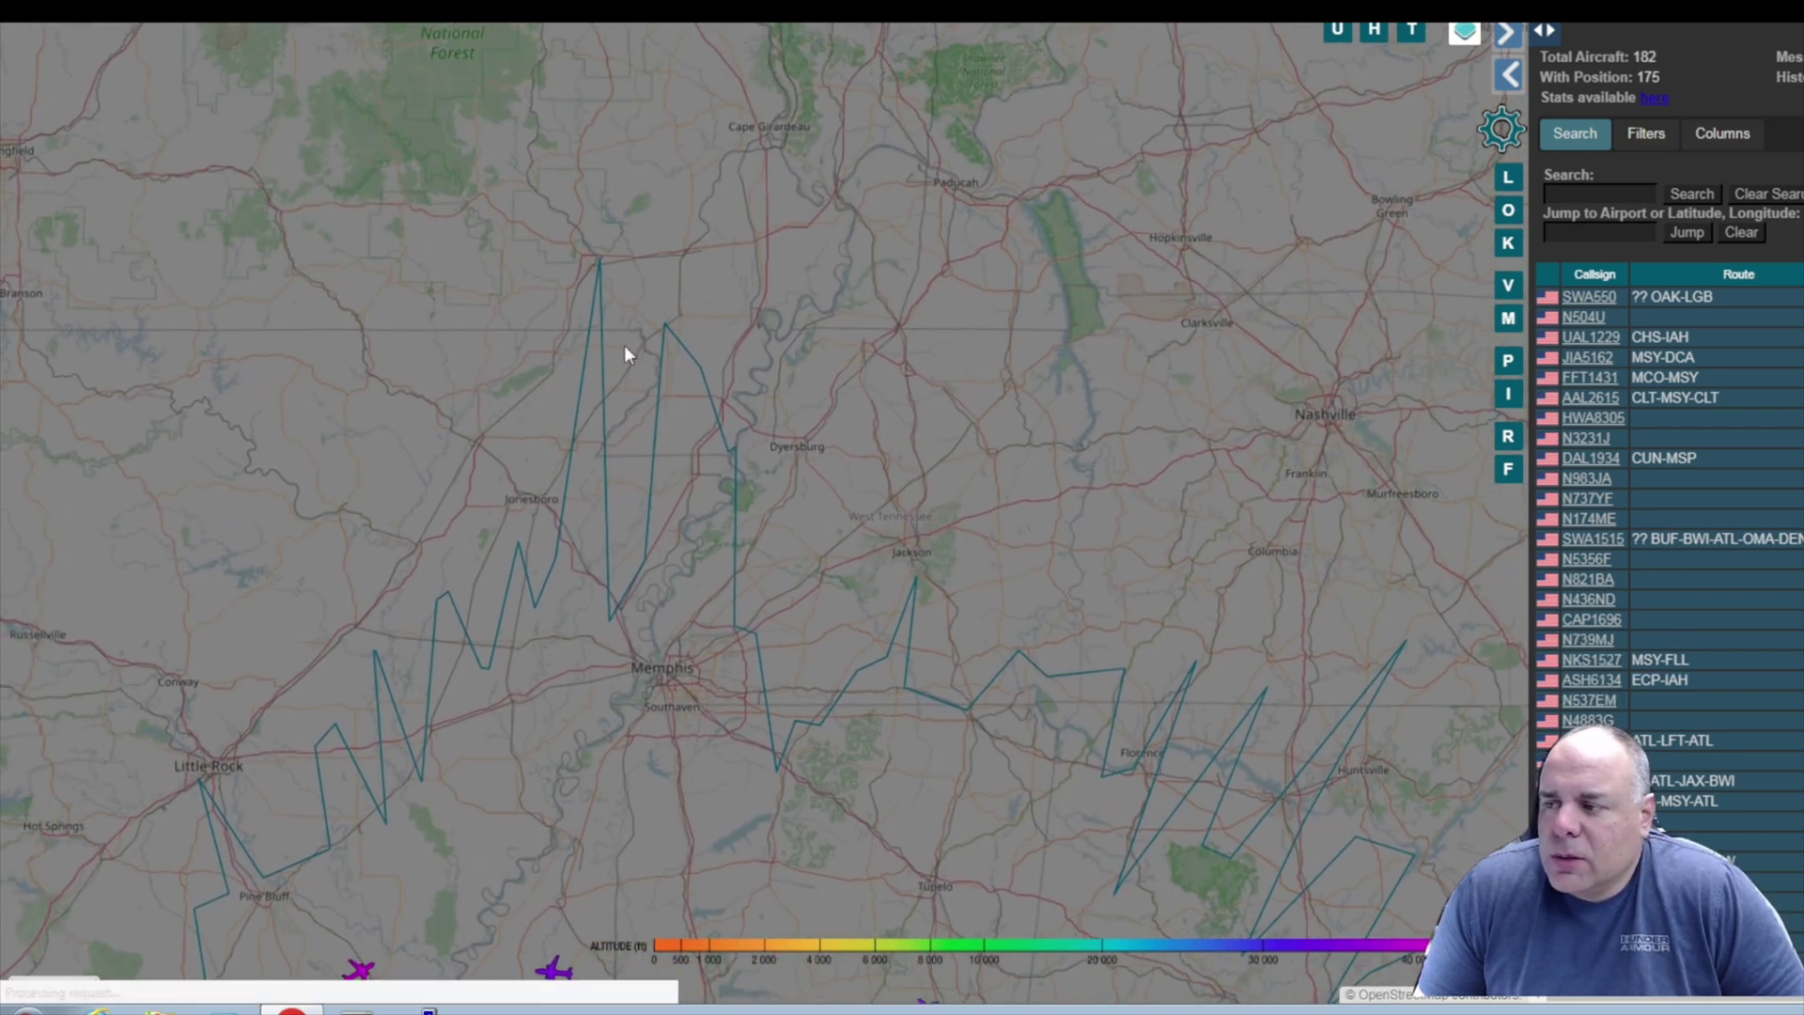
pyautogui.scroll(1, 623, 355)
pyautogui.moveTo(612, 279); pyautogui.dragTo(554, 489)
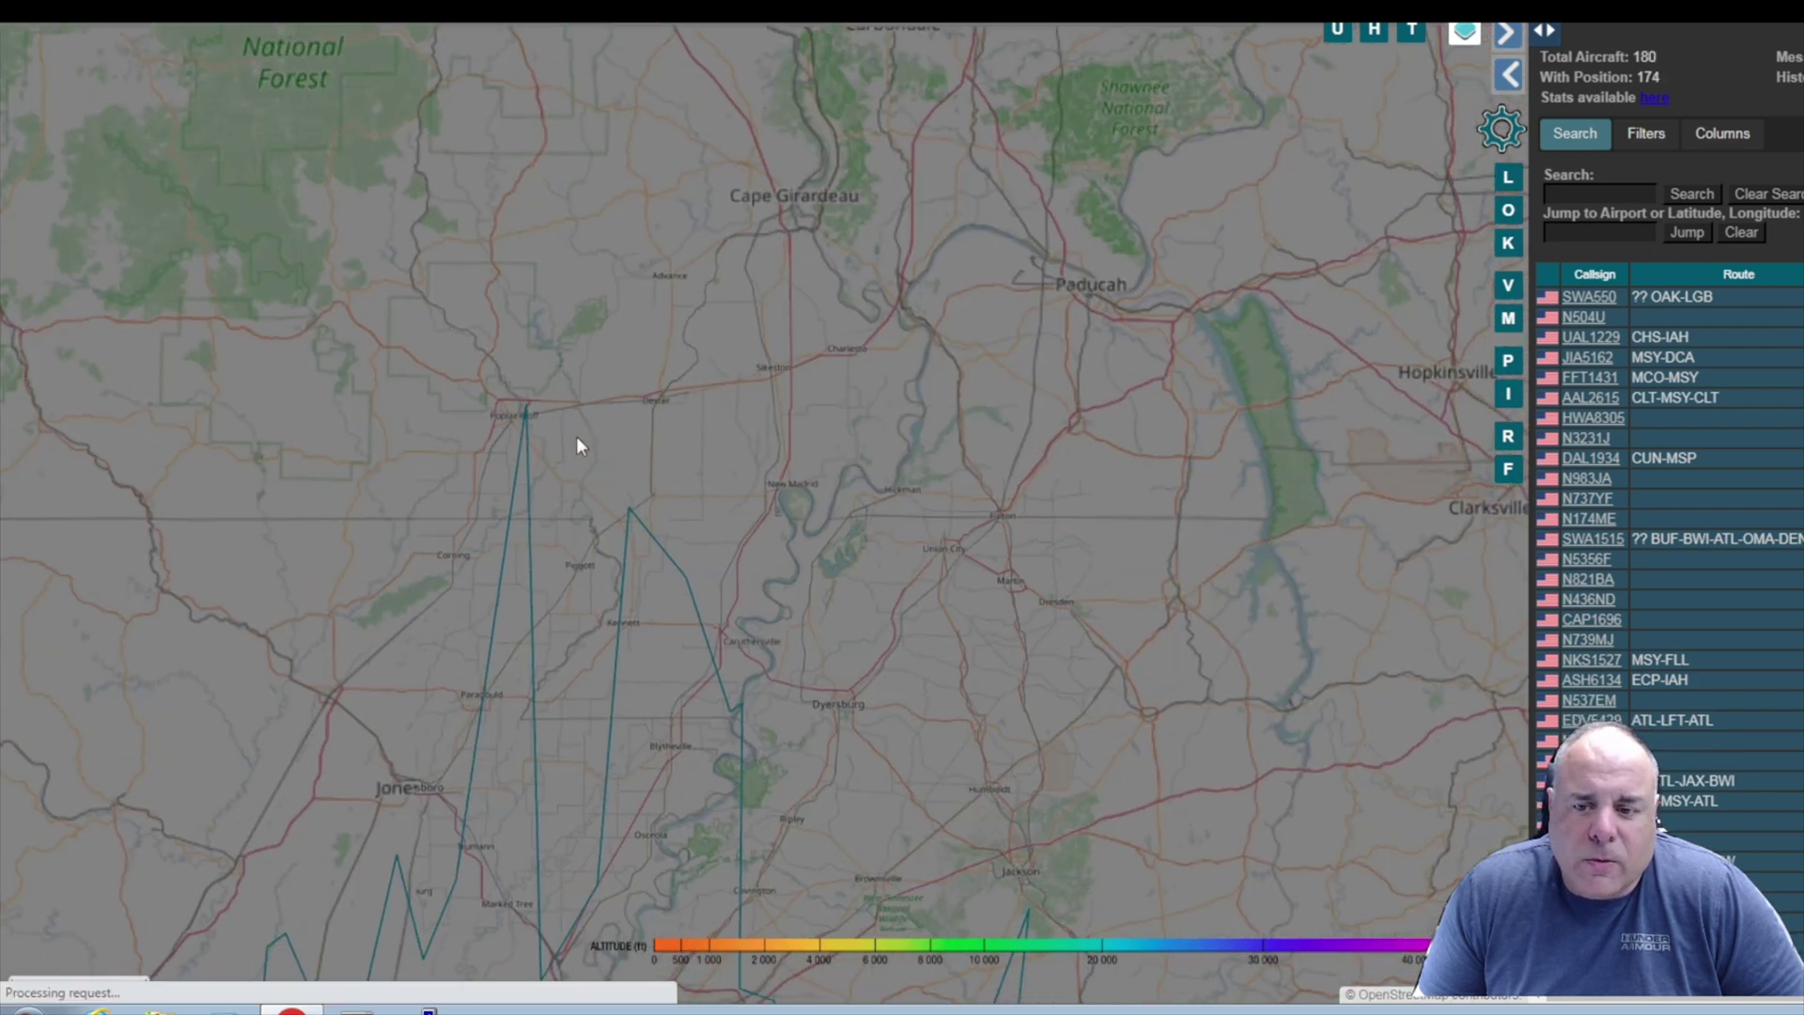
pyautogui.scroll(1, 577, 436)
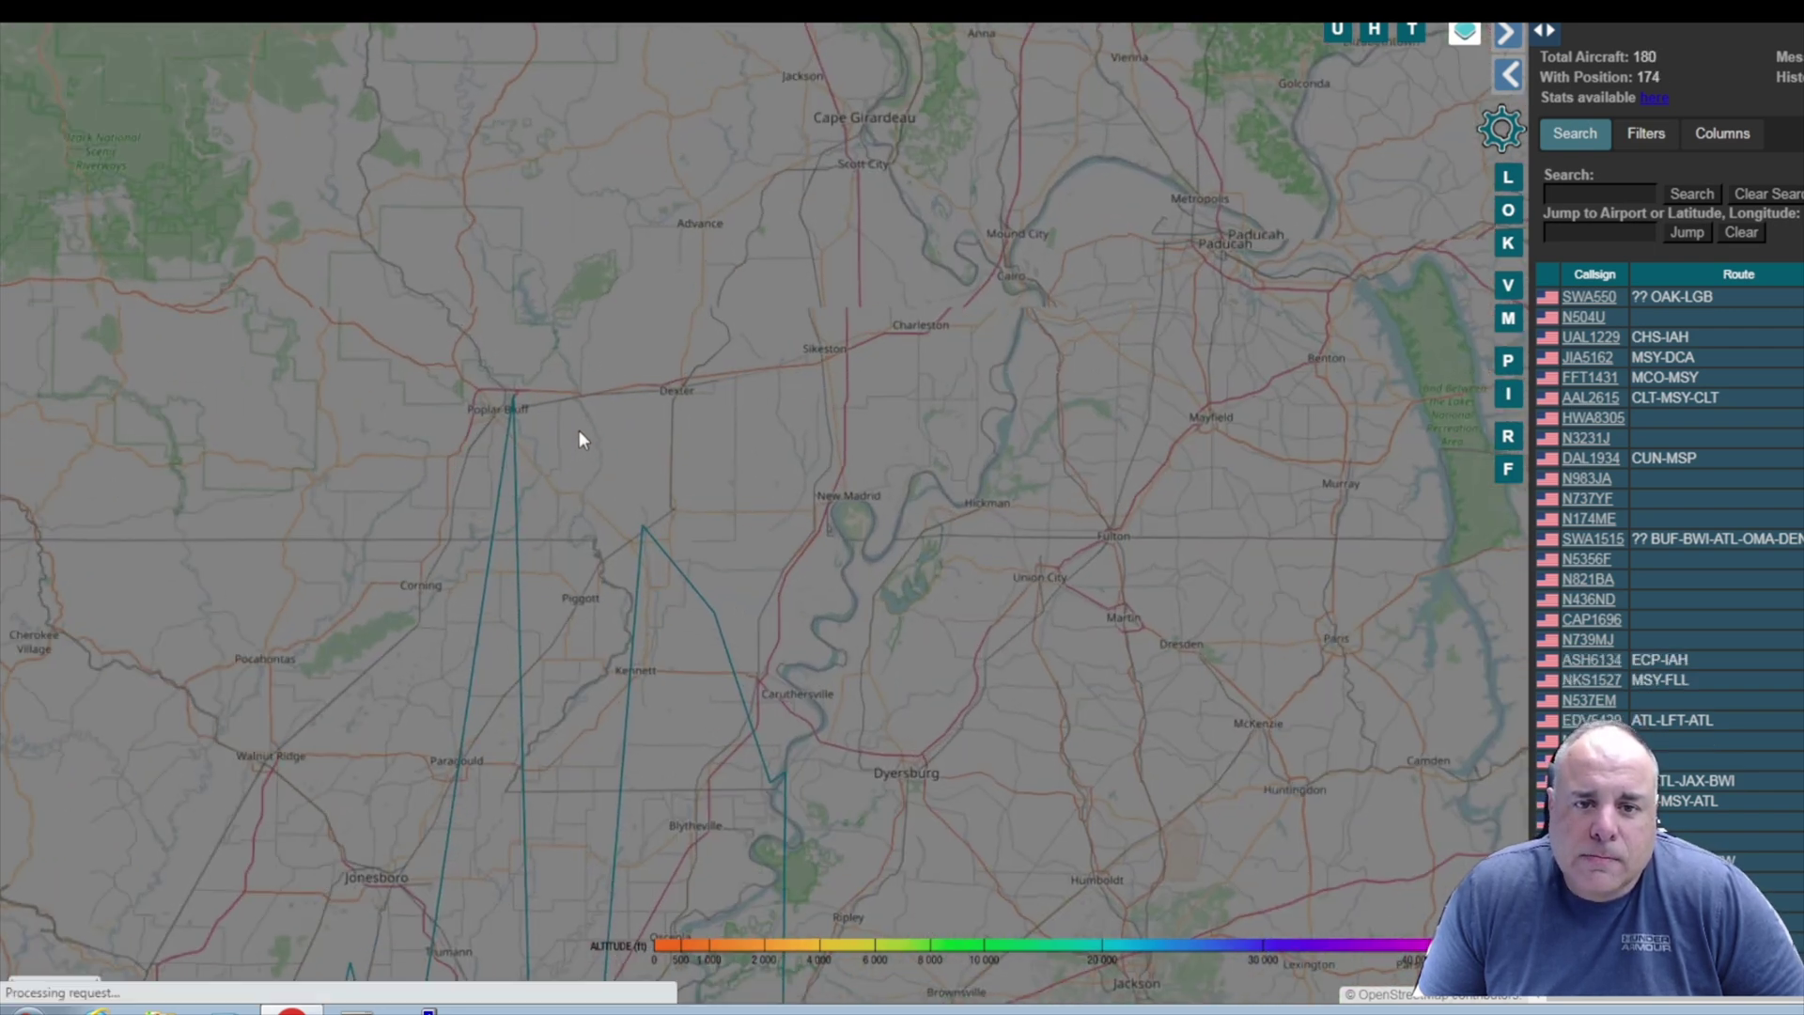
pyautogui.scroll(1, 581, 434)
pyautogui.moveTo(614, 411); pyautogui.dragTo(584, 478)
pyautogui.scroll(1, 532, 472)
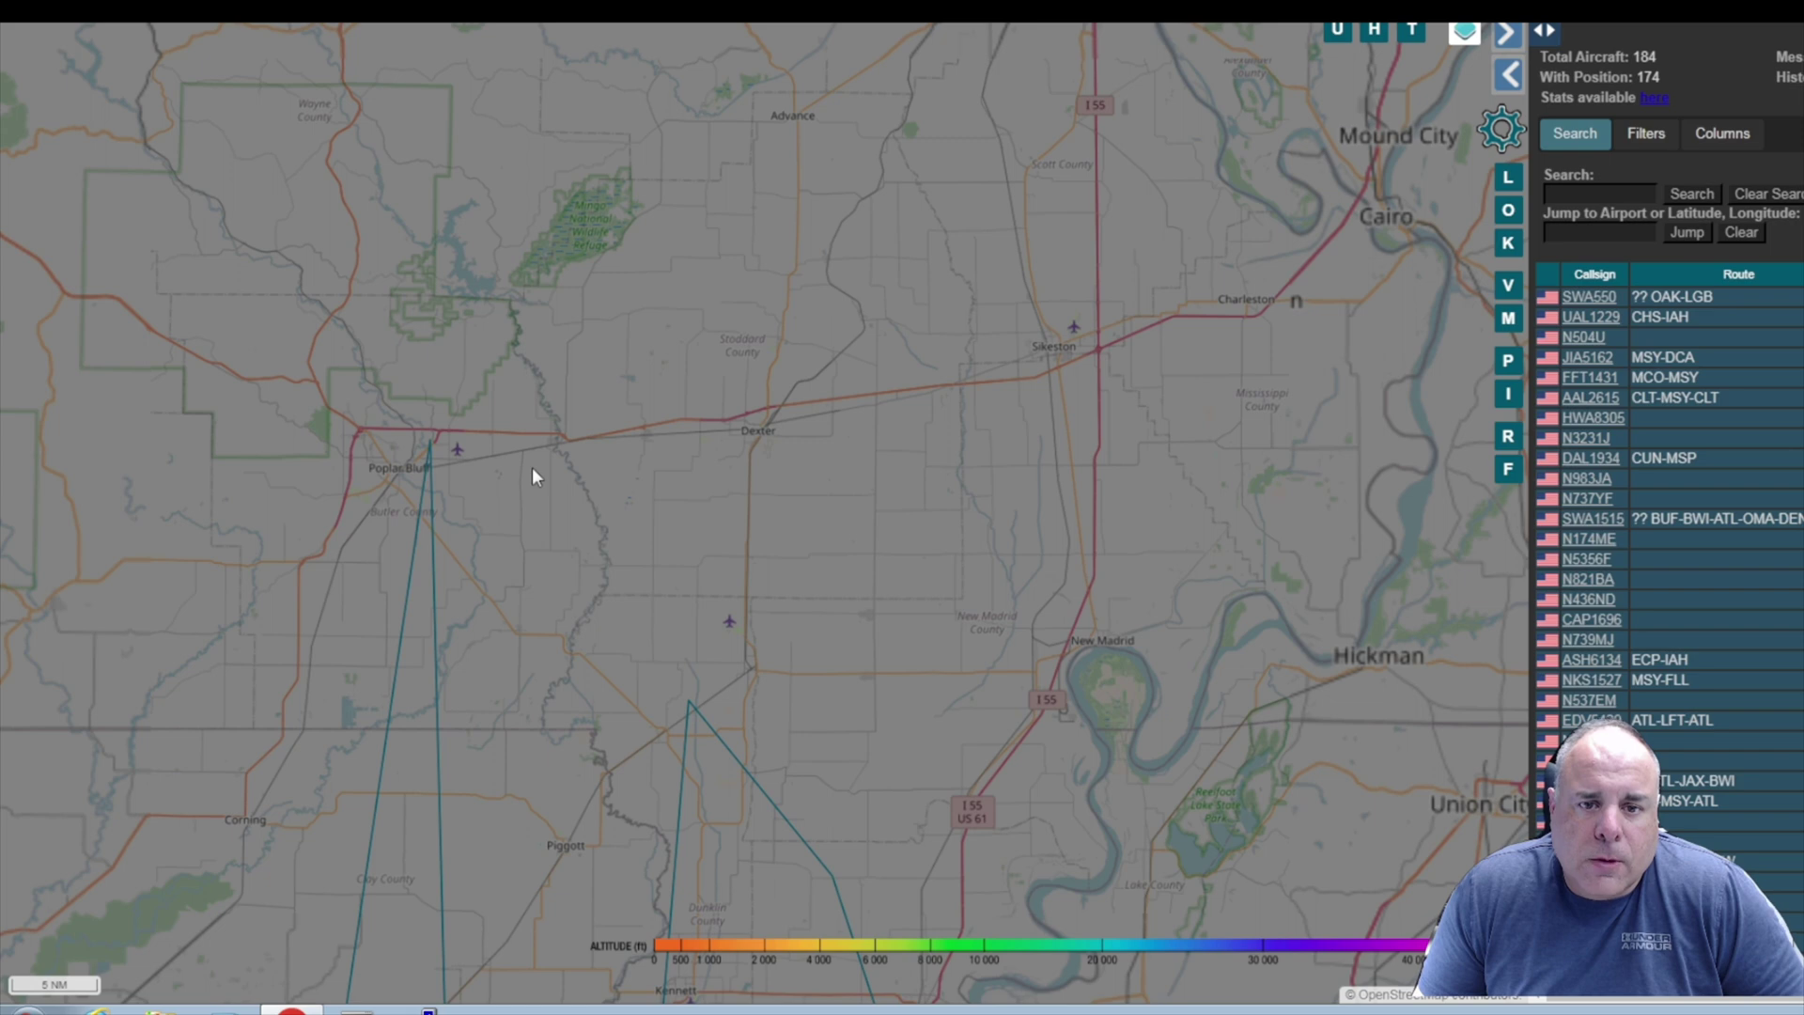
pyautogui.scroll(1, 532, 466)
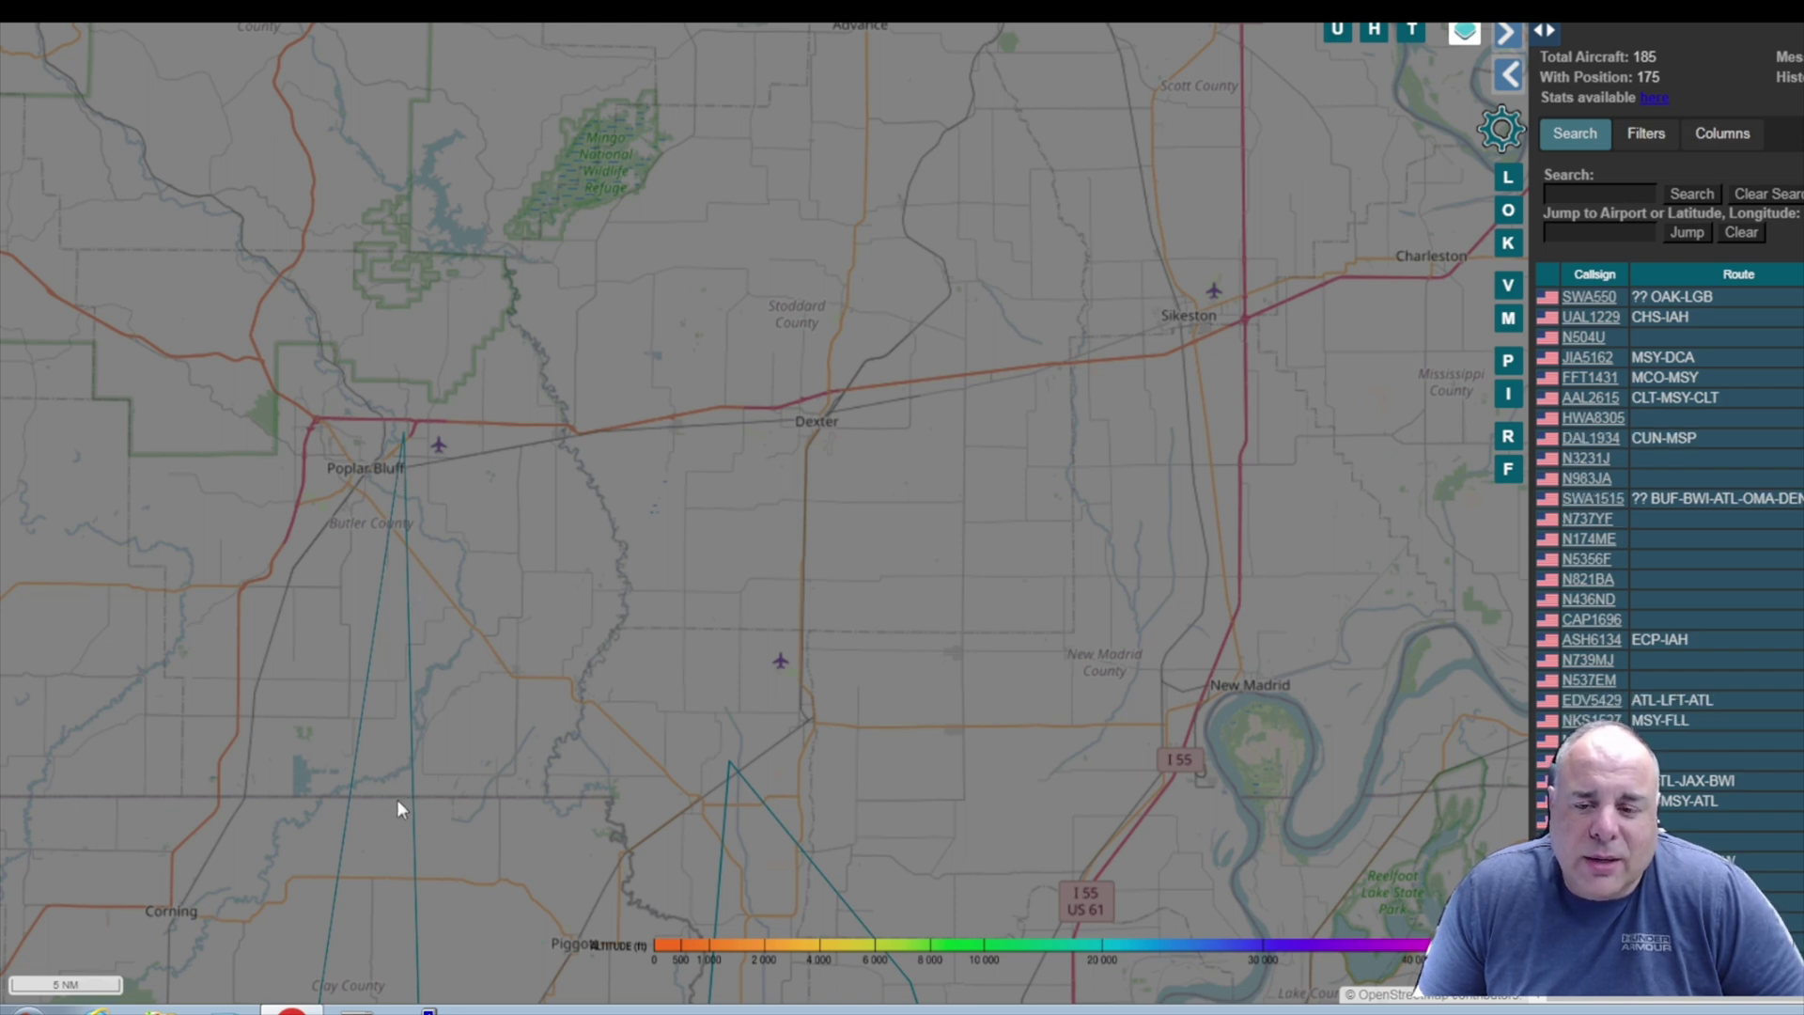
pyautogui.scroll(-1, 387, 835)
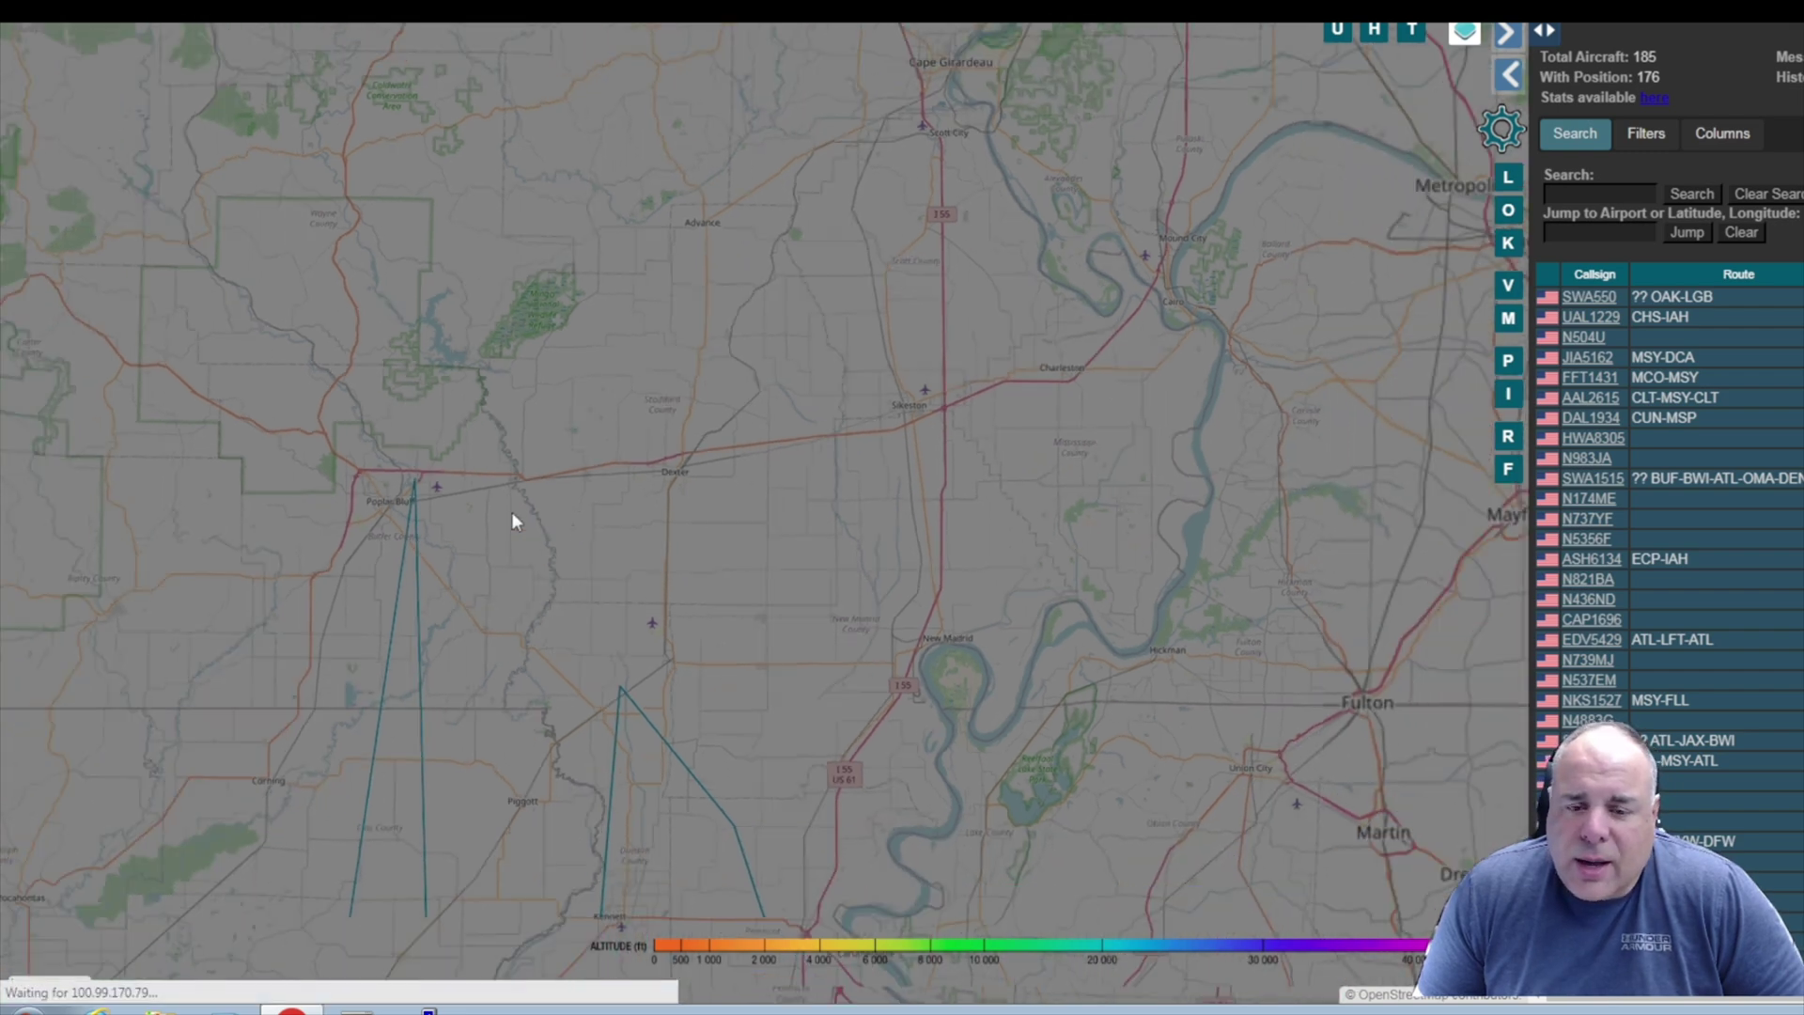
pyautogui.scroll(-1, 516, 516)
pyautogui.moveTo(516, 516); pyautogui.dragTo(540, 269)
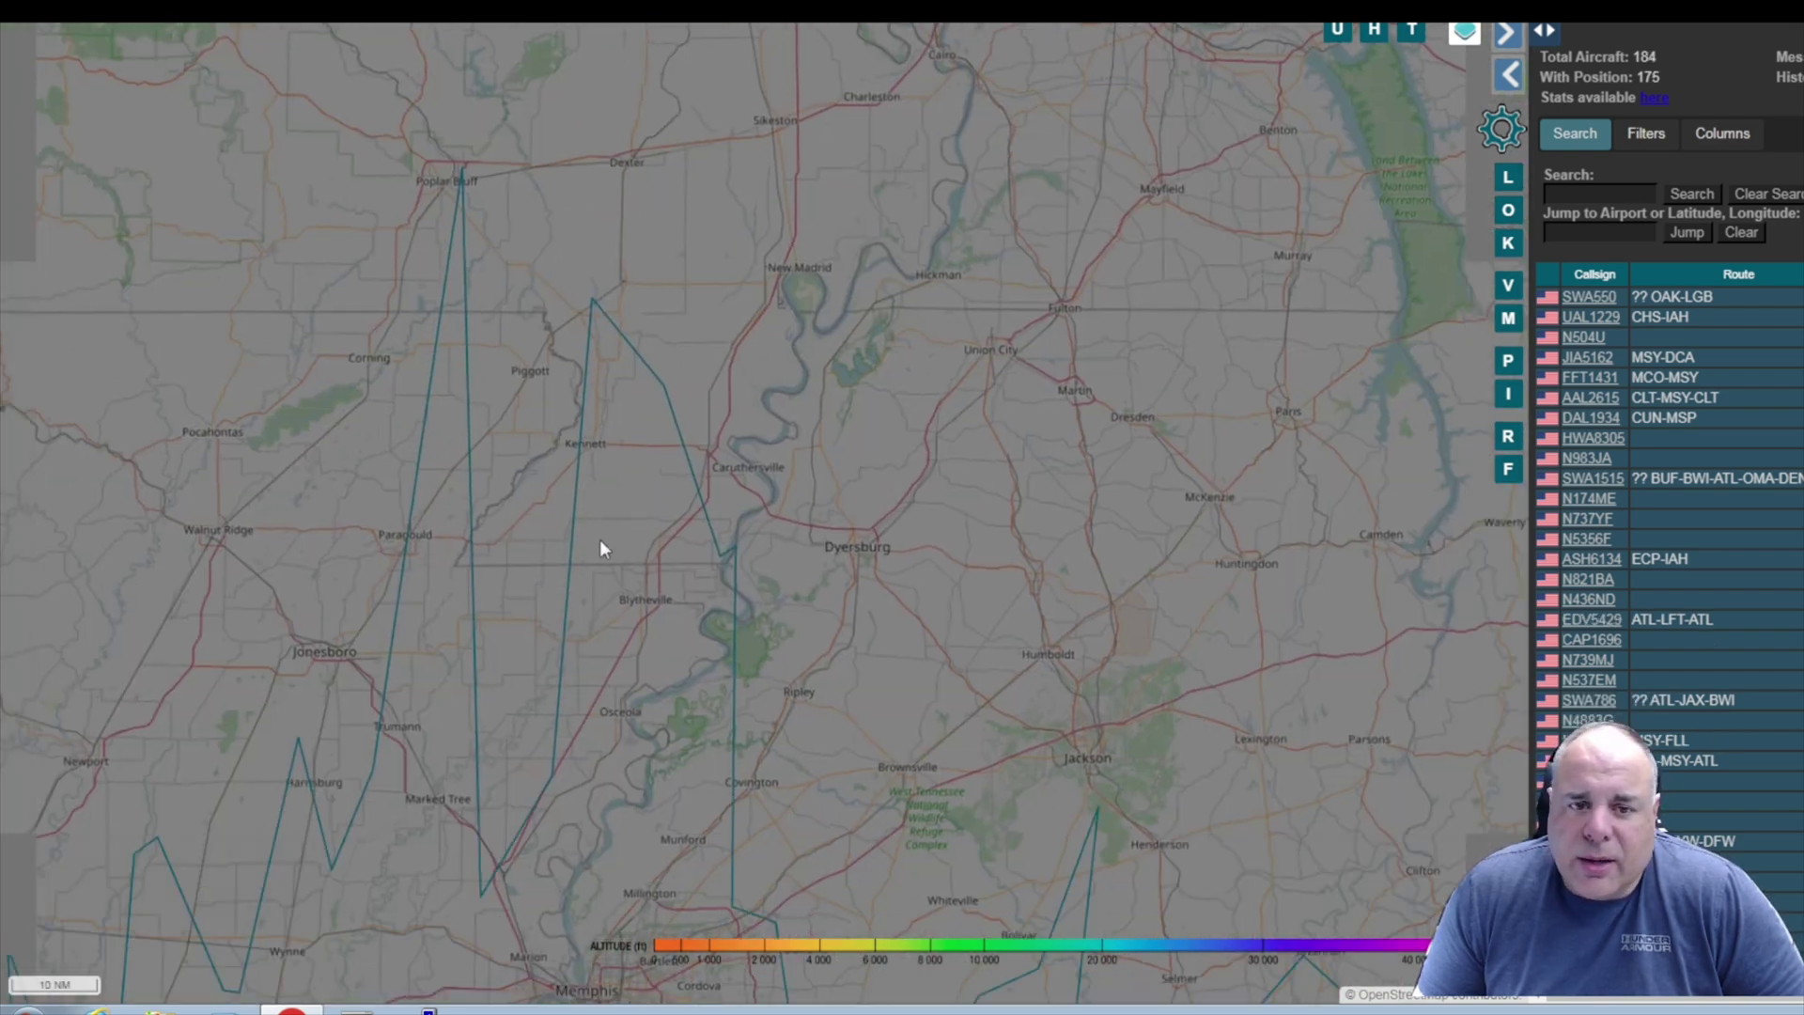
pyautogui.scroll(-1, 656, 548)
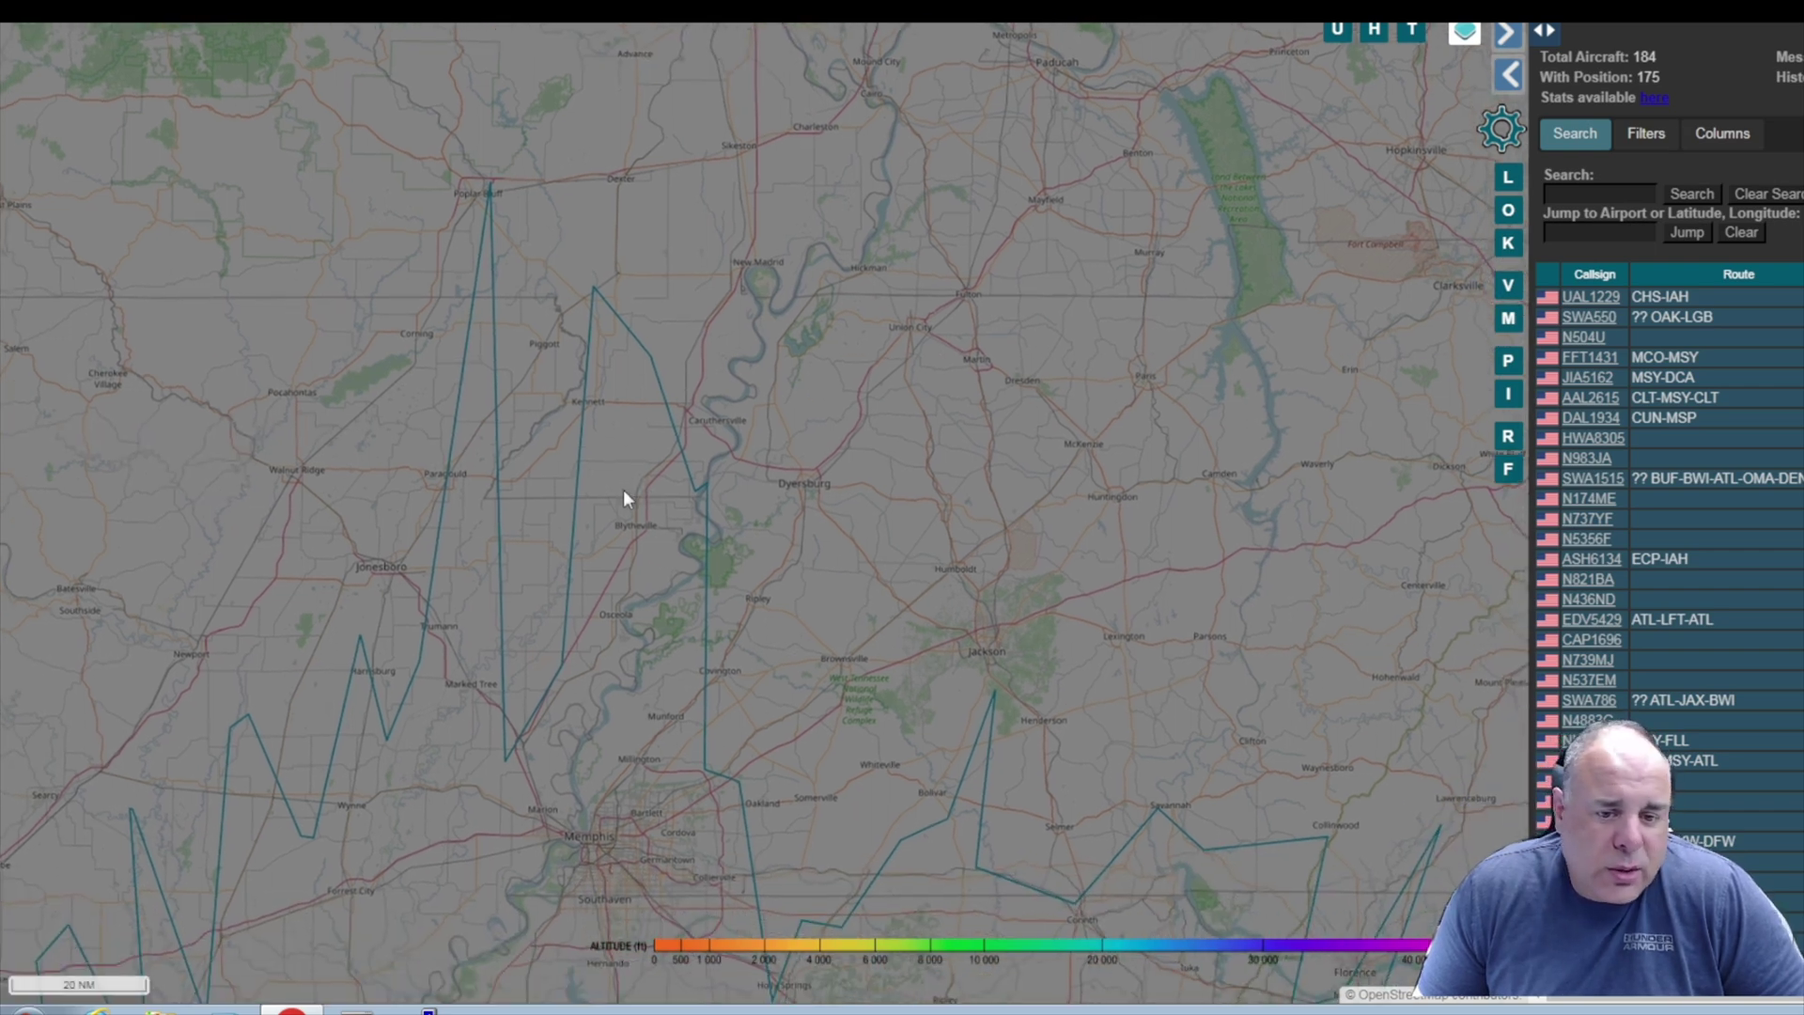
pyautogui.scroll(-1, 623, 488)
pyautogui.moveTo(731, 634); pyautogui.dragTo(616, 486)
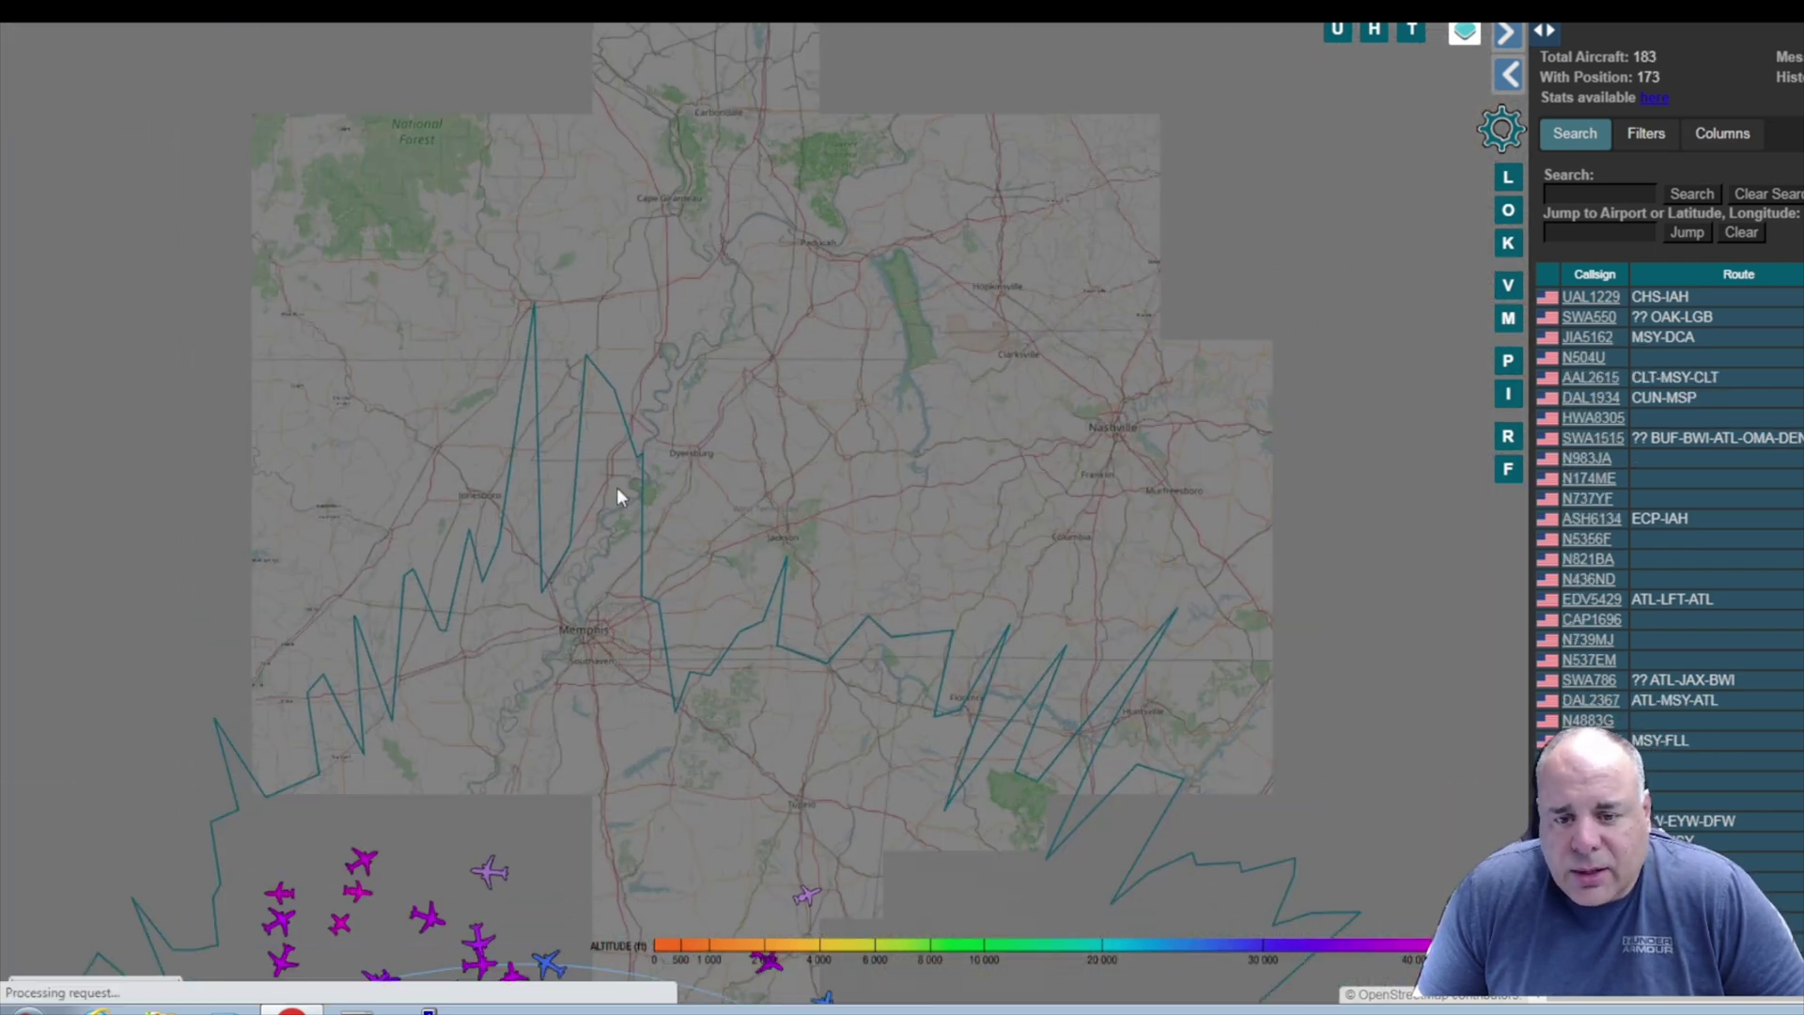
pyautogui.scroll(-1, 764, 675)
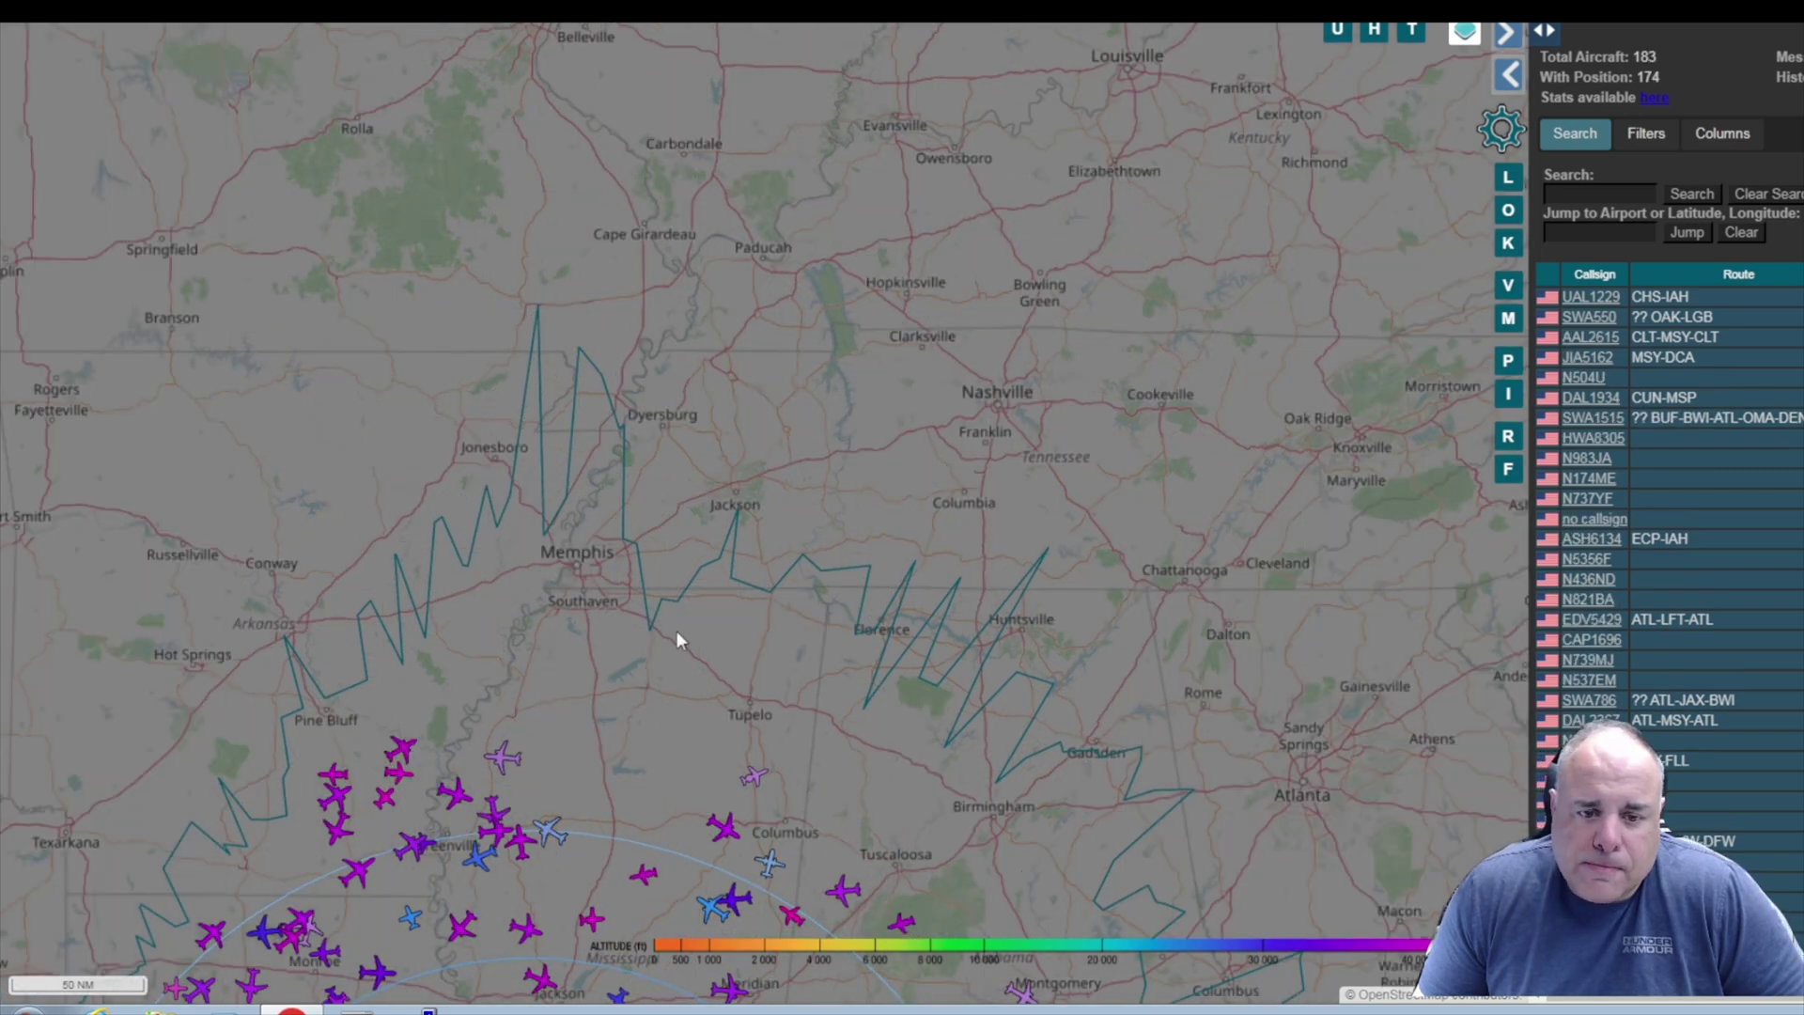
pyautogui.moveTo(677, 630); pyautogui.dragTo(629, 427)
pyautogui.scroll(-1, 711, 528)
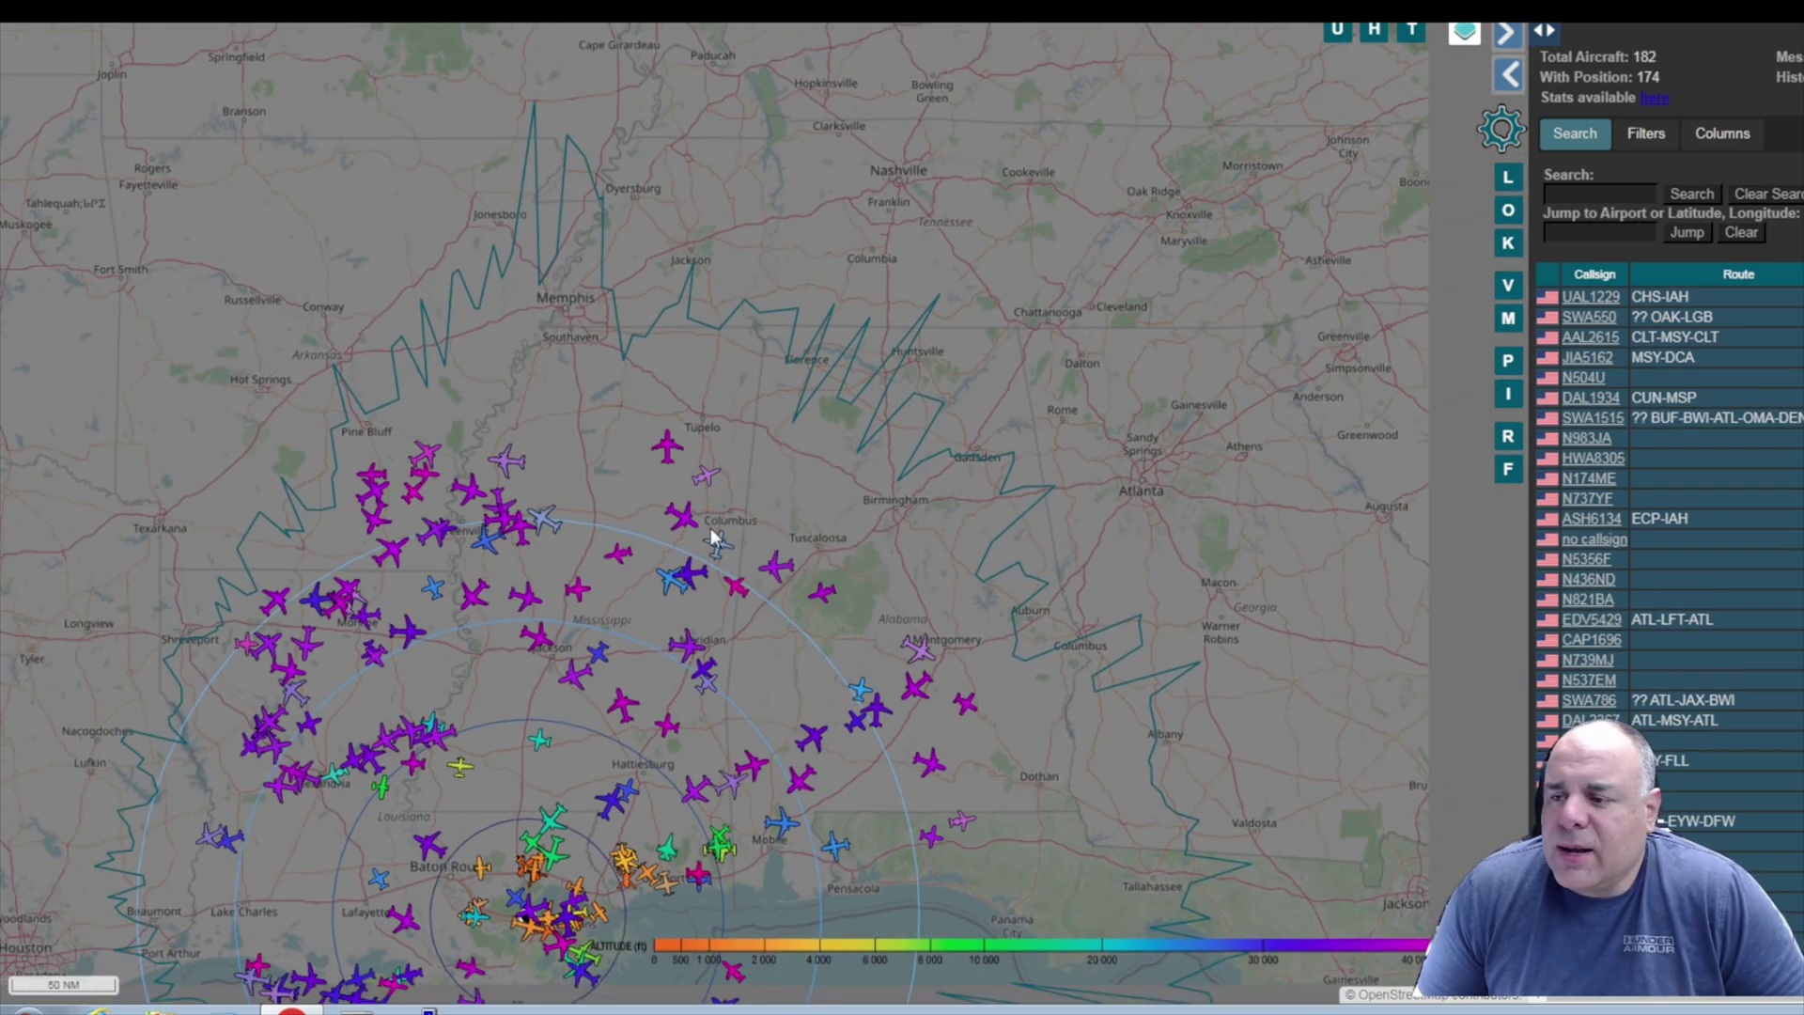